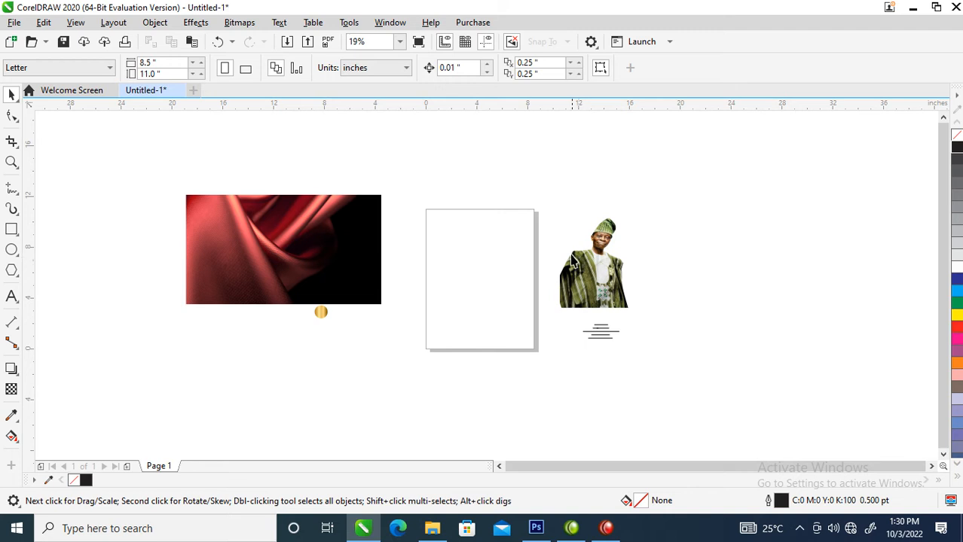
Move the red fabric image to the right of the portrait and zoom in to check the text below
drag(352, 245, 819, 252)
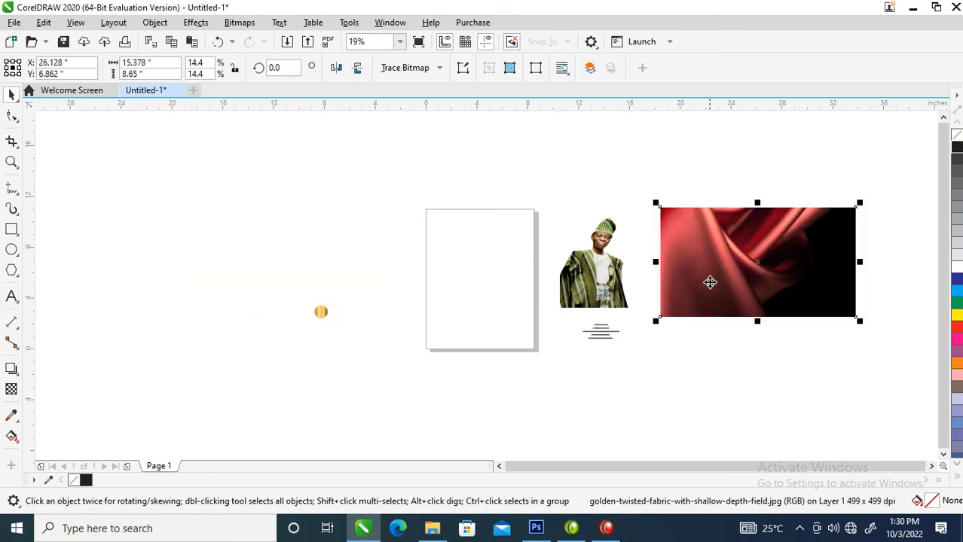
key(z)
click(648, 365)
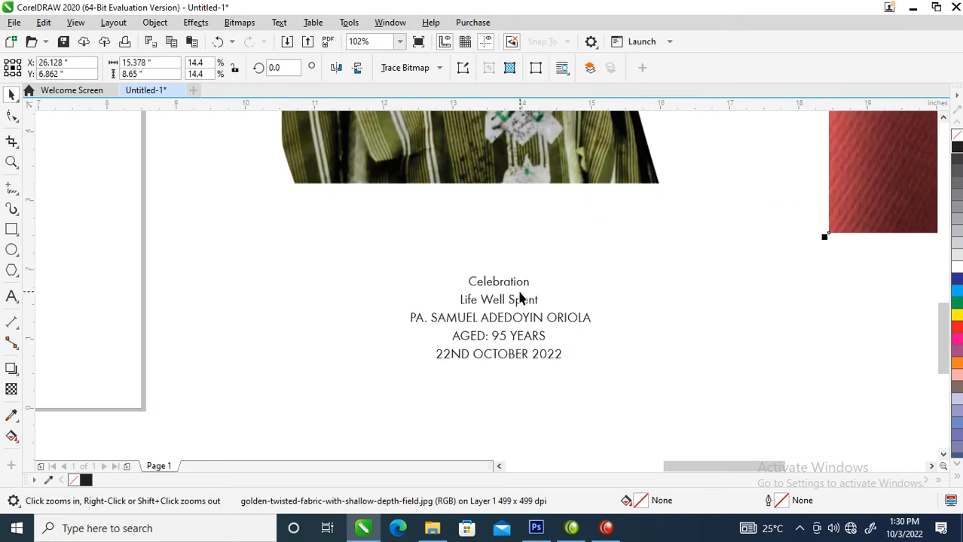
scroll(520, 297, down, 3)
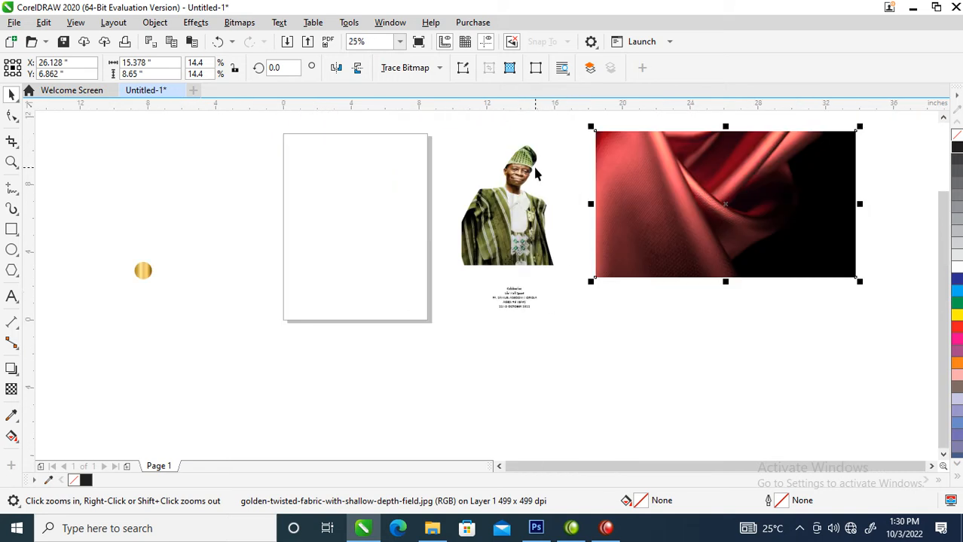
Nudge the portrait slightly to the right and clear the selection
key(space)
drag(532, 175, 548, 170)
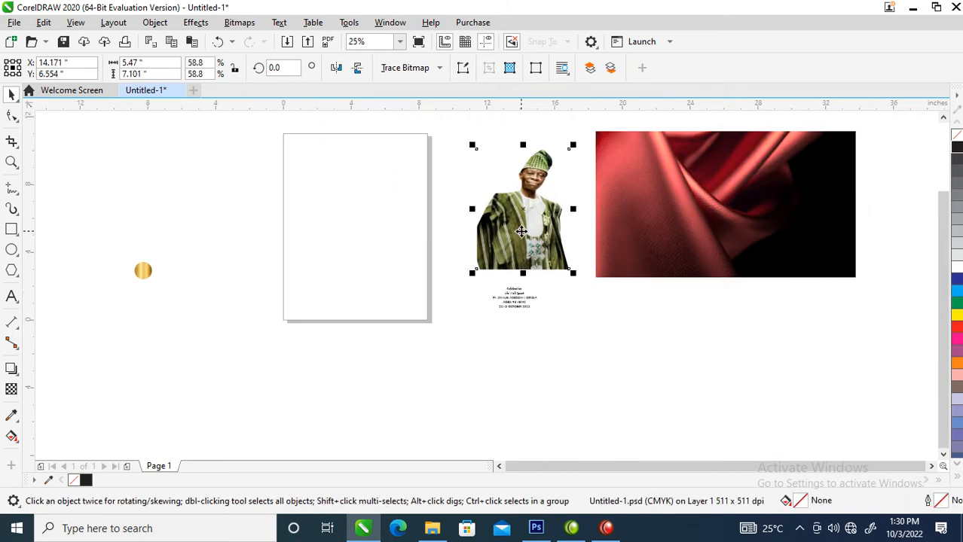
click(113, 174)
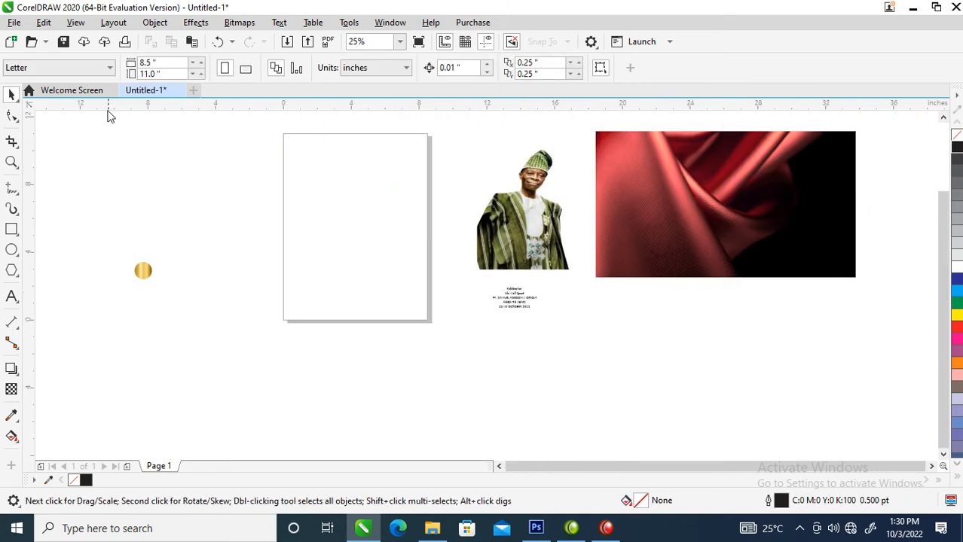
Set the page size to A4 and add a 210 × 297 mm rectangle matching the page frame
click(109, 68)
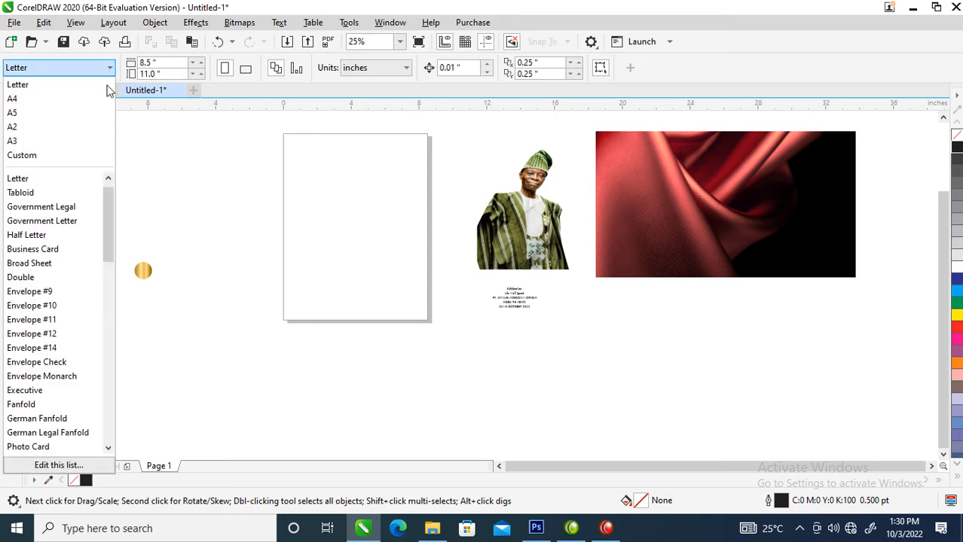
click(23, 99)
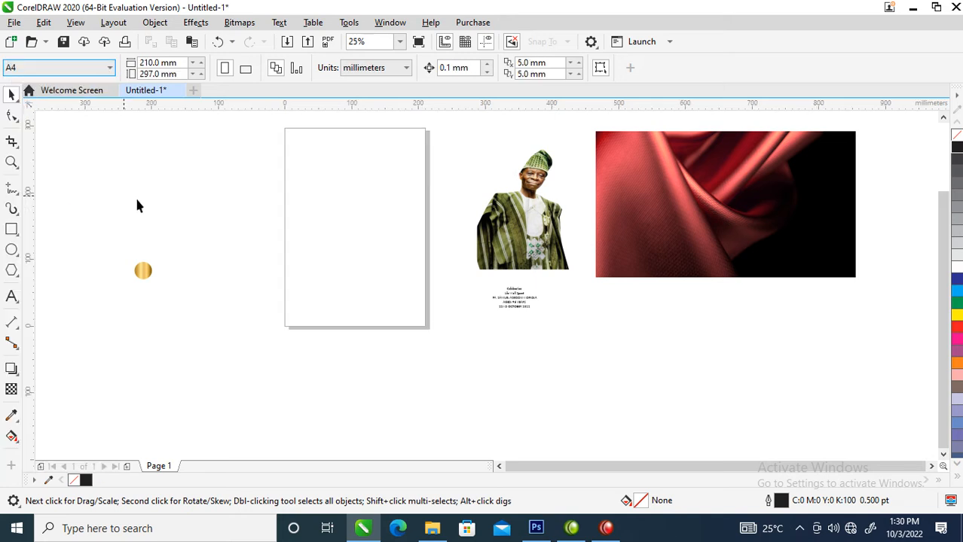
double_click(12, 229)
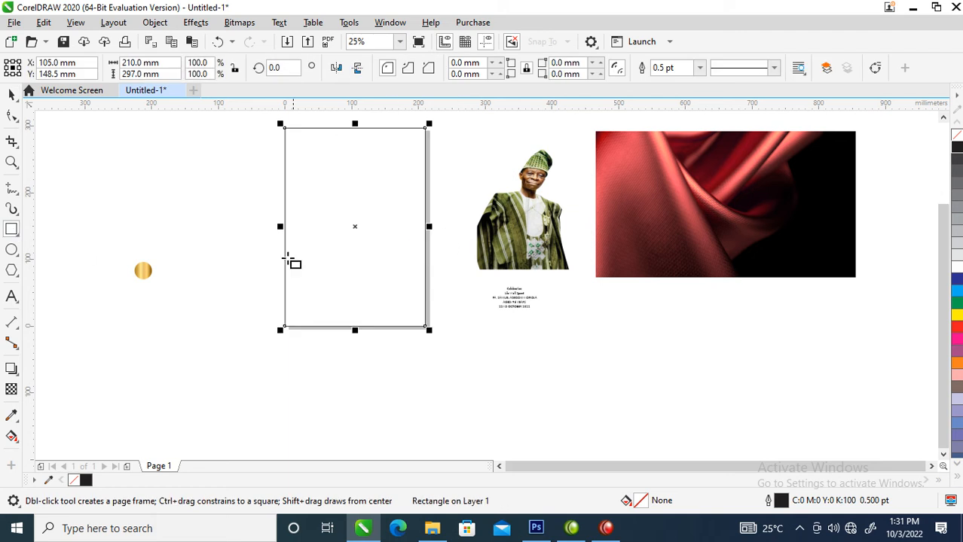
key(space)
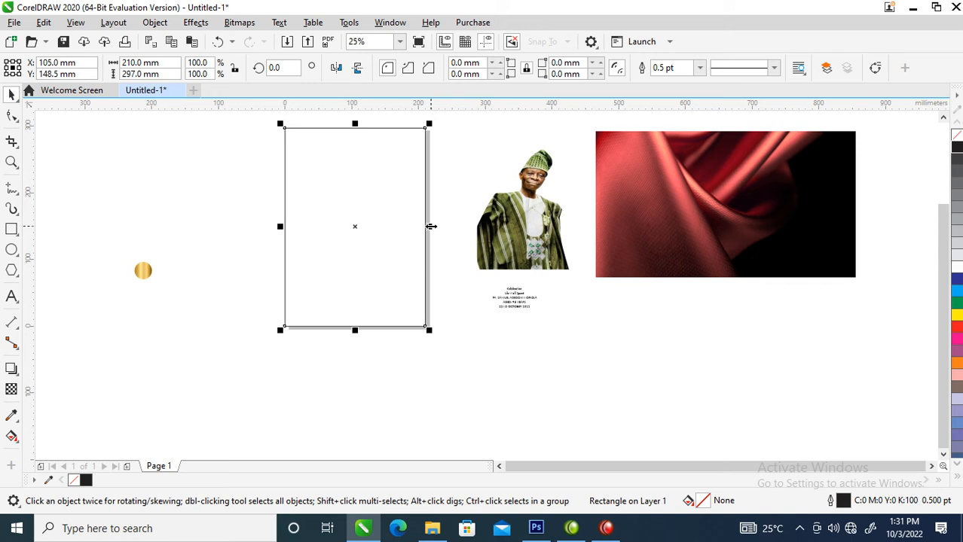
Mirror-copy the page rectangle to the left as a panel and move the gold circle below
drag(430, 226, 241, 223)
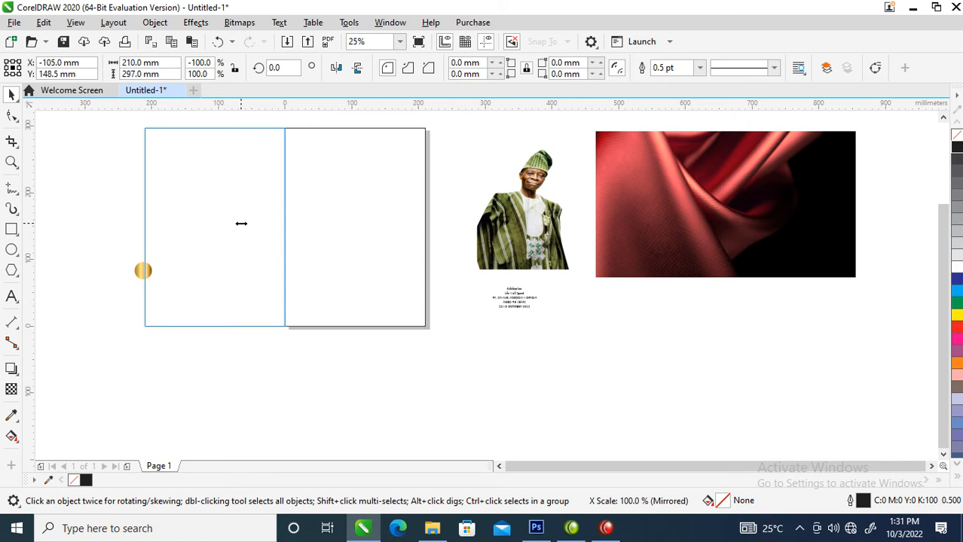
drag(241, 223, 241, 222)
drag(69, 207, 185, 314)
drag(143, 270, 387, 375)
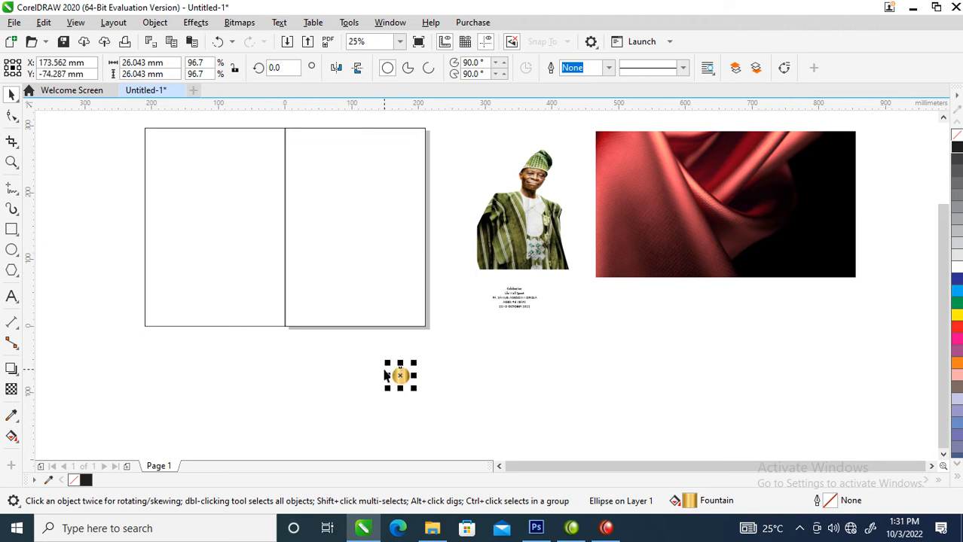
Shorten the right panel rectangle from the bottom to 210 × 185.85 mm
scroll(499, 233, down, 2)
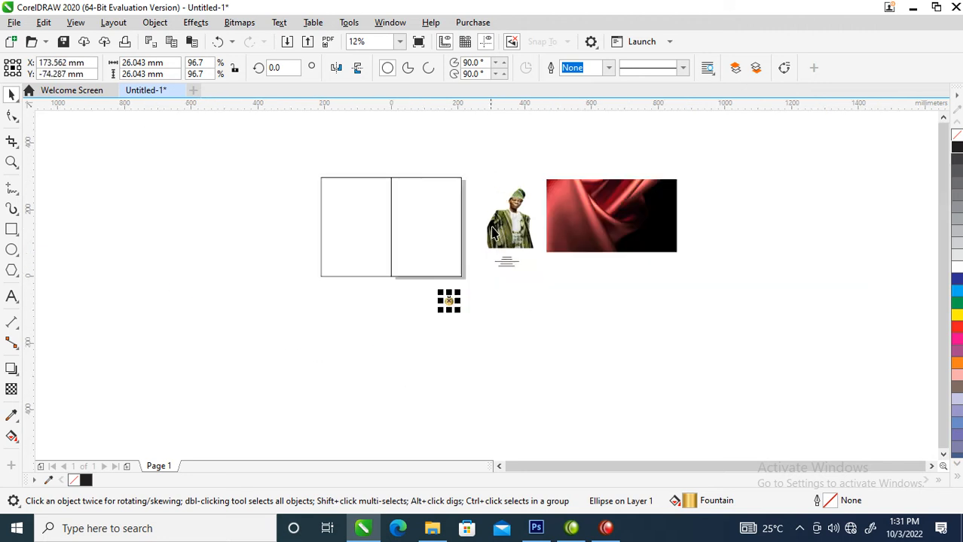
key(z)
drag(343, 157, 709, 301)
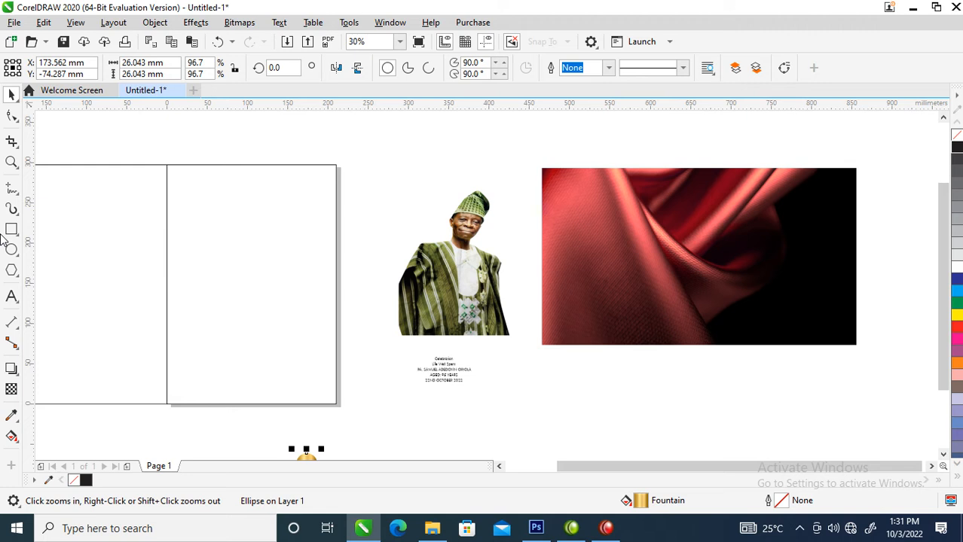
click(223, 230)
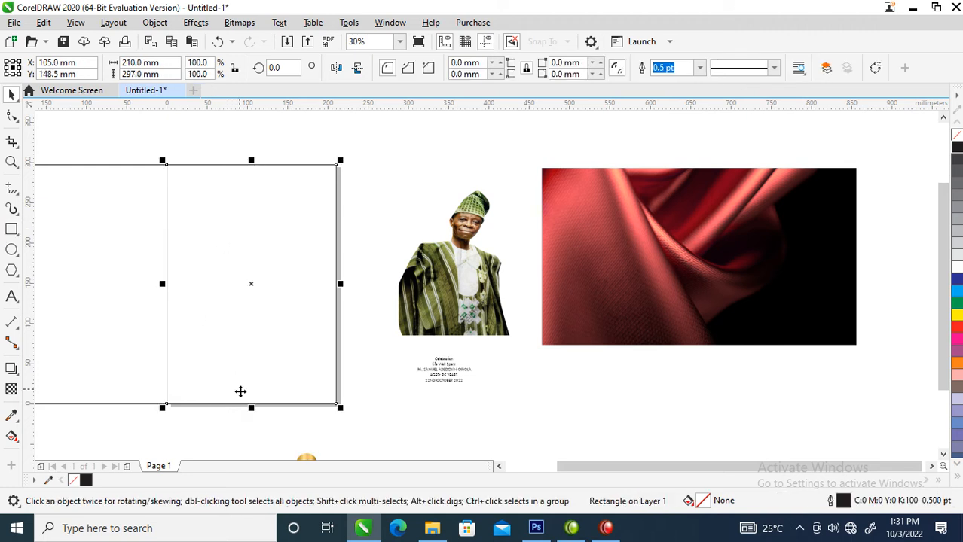
drag(252, 409, 253, 317)
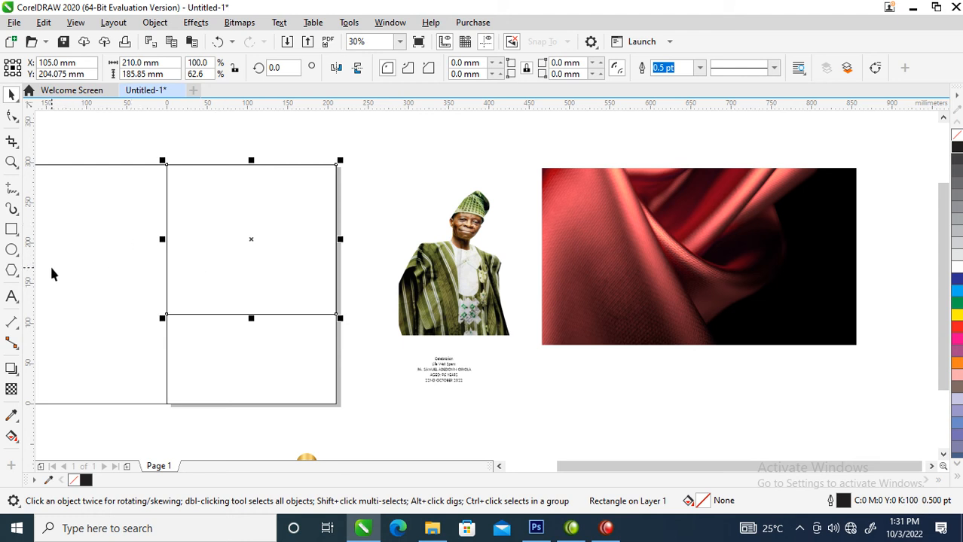
Draw a small rectangle at the panel's top and align it to the panel's left edge
click(12, 229)
drag(169, 132, 209, 190)
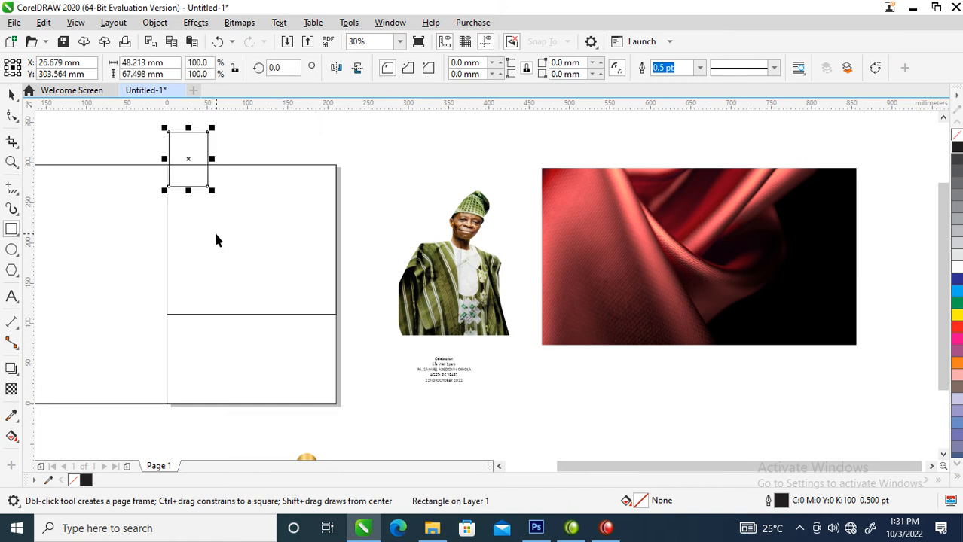
key(space)
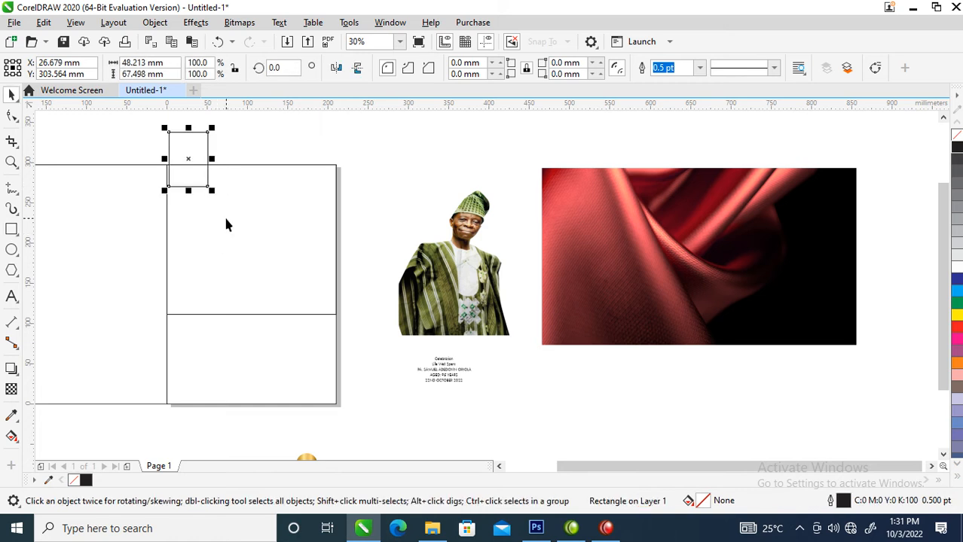
shift+click(256, 180)
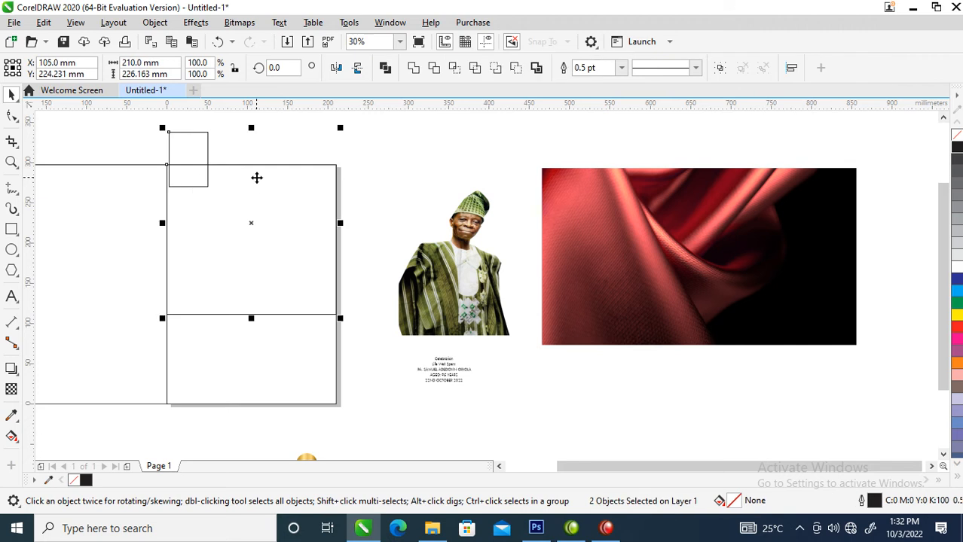
key(l)
Copy the small rectangle to the right, align it to the panel's right edge, and select both
click(240, 122)
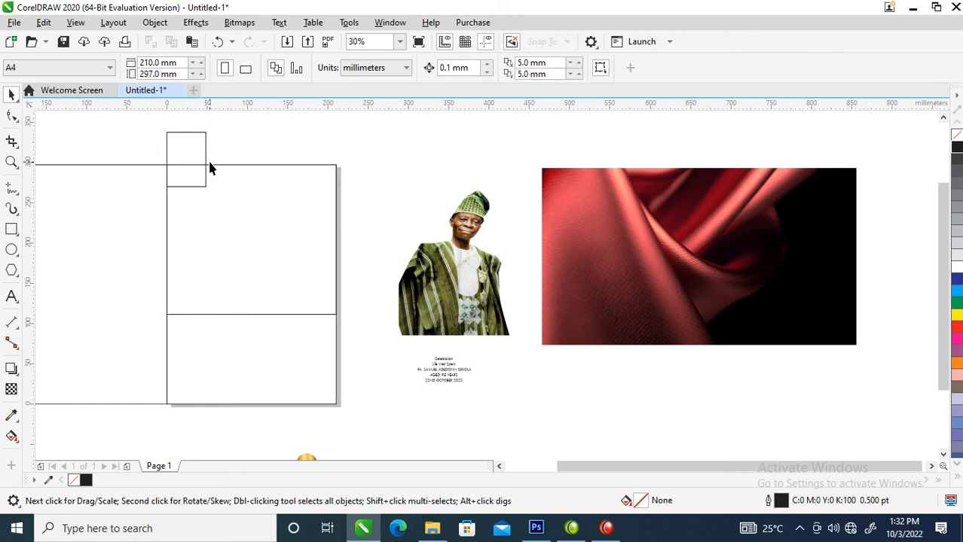
drag(189, 153, 308, 156)
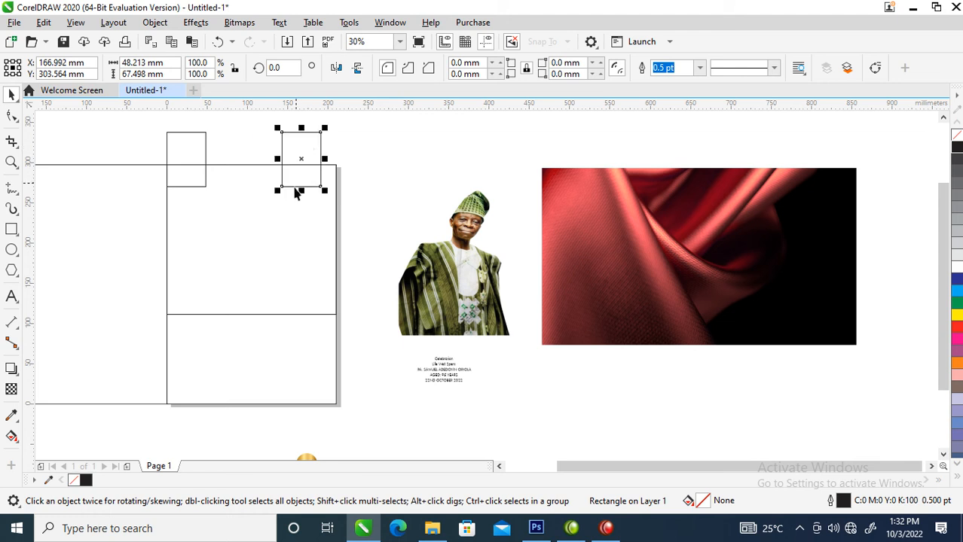
shift+click(257, 216)
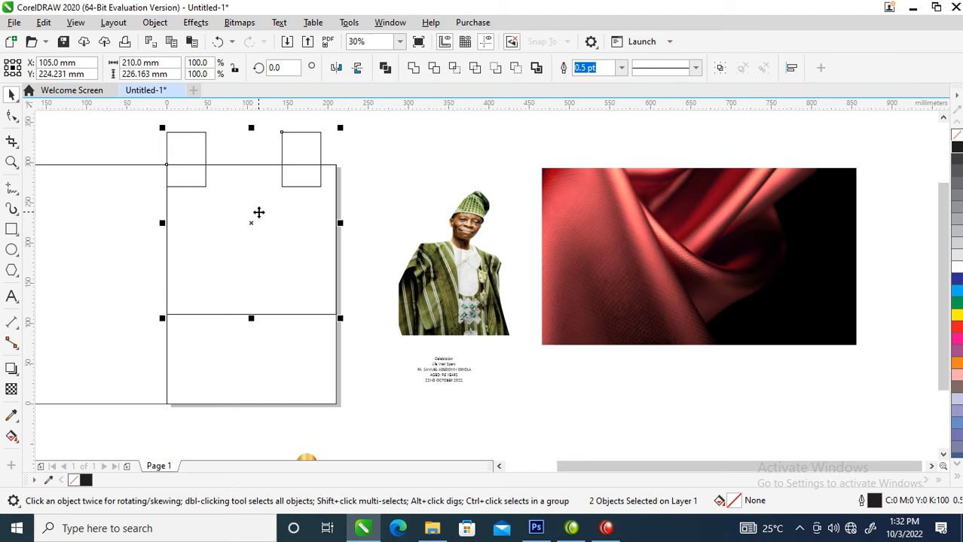
key(r)
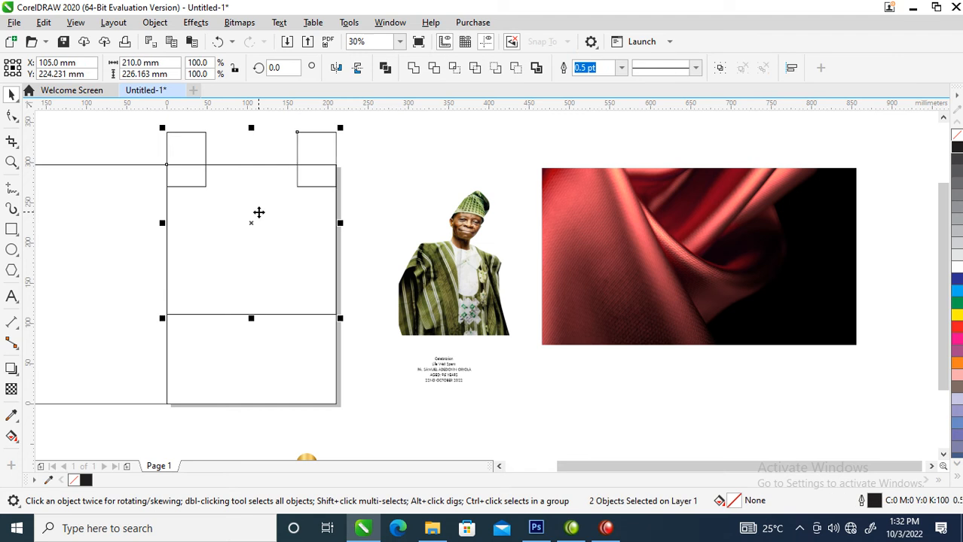
drag(109, 125, 372, 220)
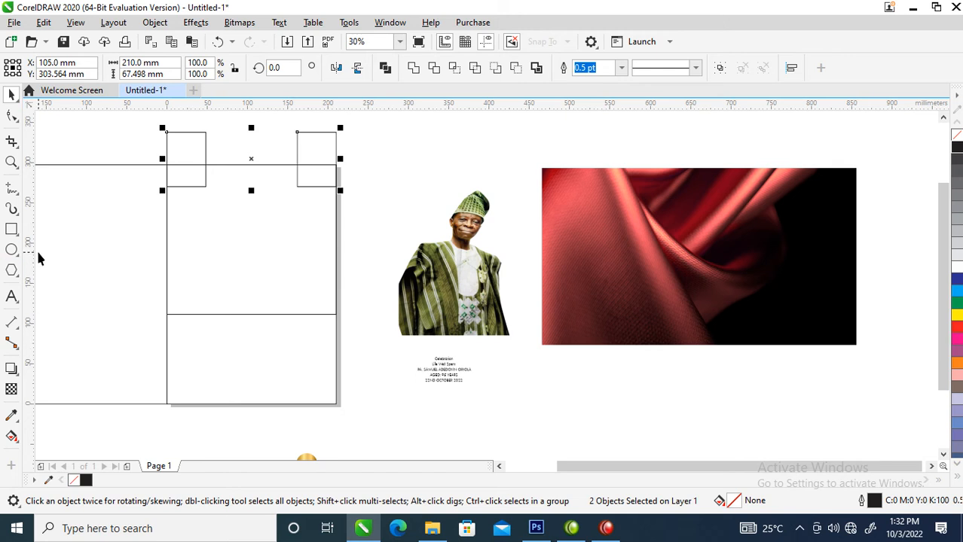
Add vertical guidelines at 49.033 mm and 162.114 mm on the small rectangles' inner edges
drag(33, 227, 209, 238)
drag(209, 237, 207, 237)
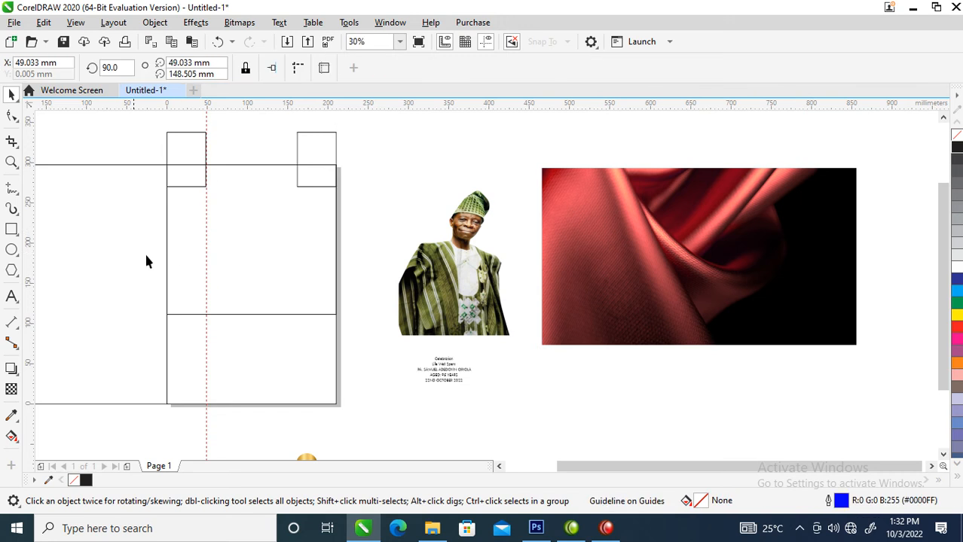
drag(36, 237, 298, 256)
click(297, 262)
click(261, 228)
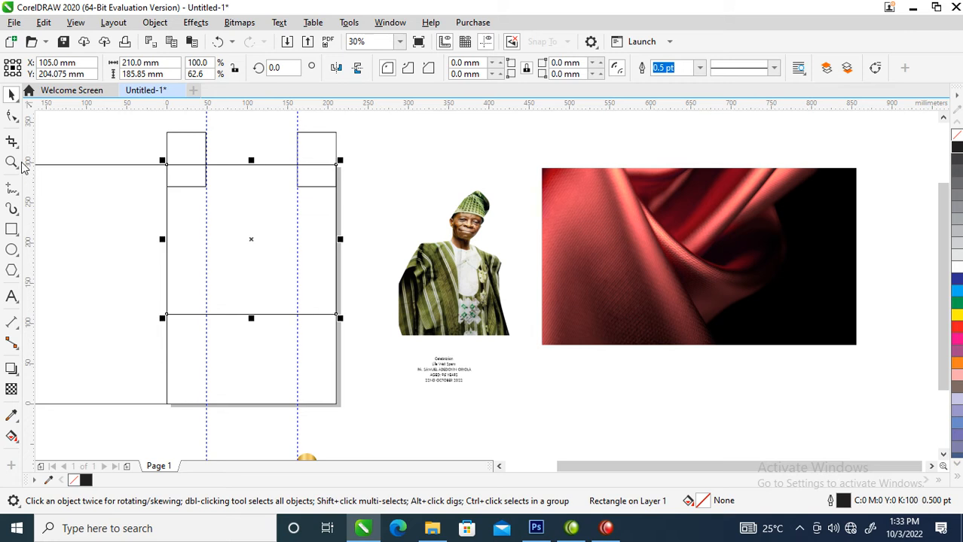
Convert the shortened panel rectangle to curves
click(13, 118)
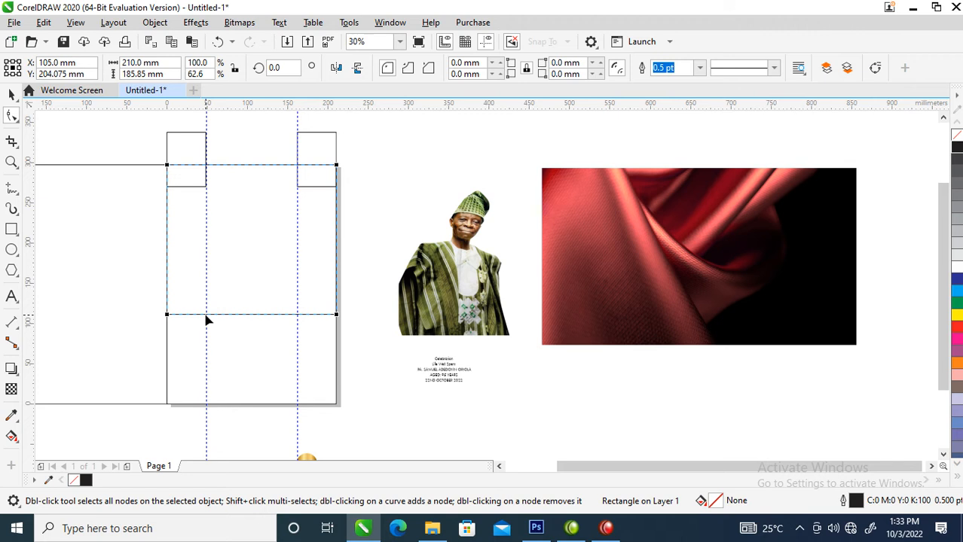
key(z)
drag(133, 248, 382, 339)
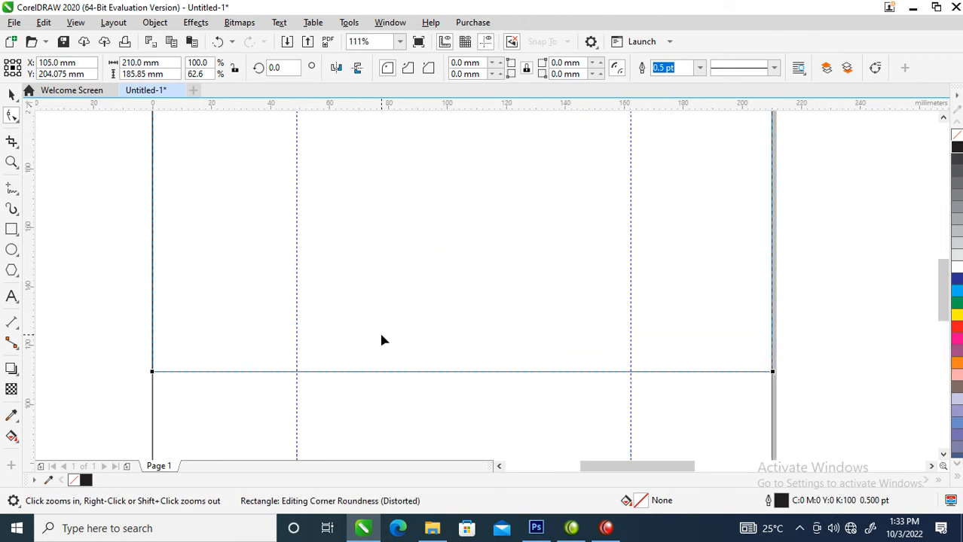
key(space)
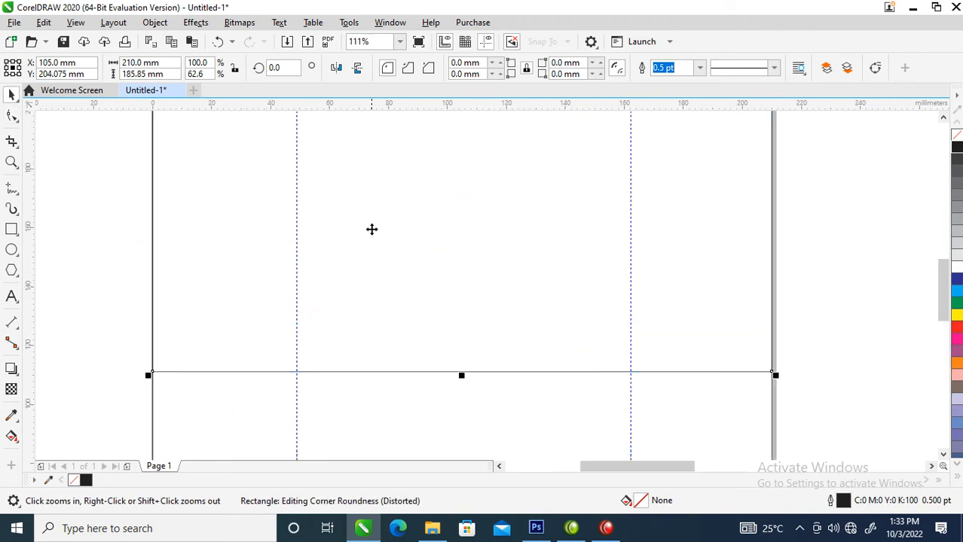
right_click(371, 221)
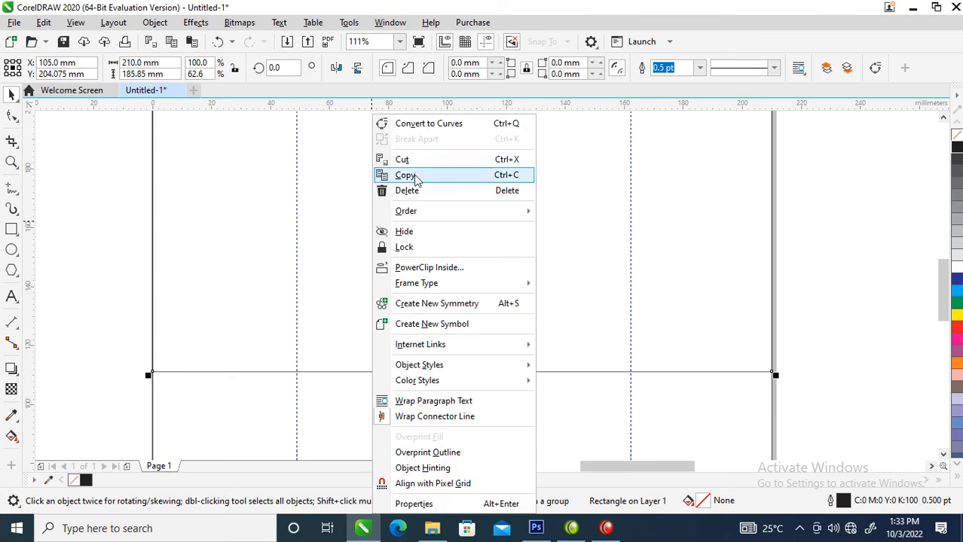
click(416, 125)
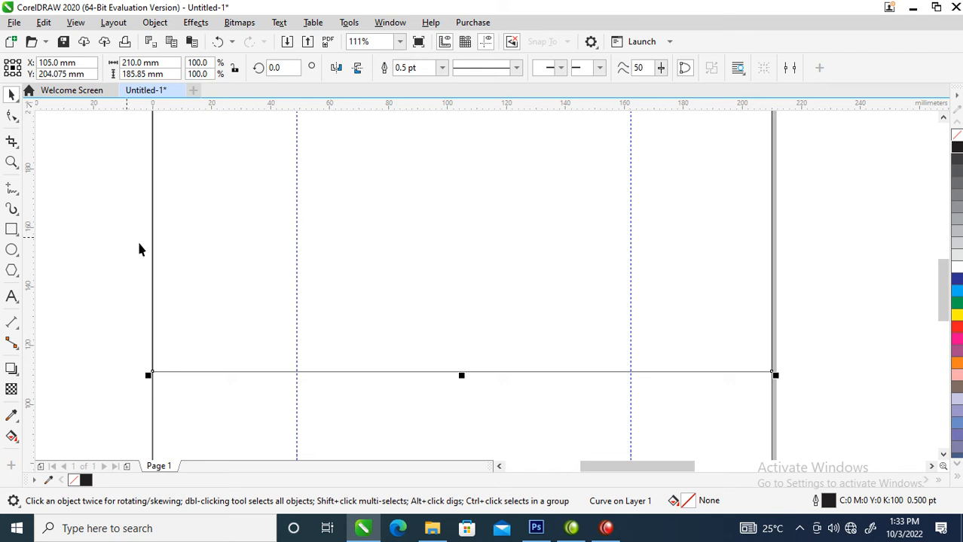
Add nodes on the bottom edge where each guideline crosses it
click(12, 117)
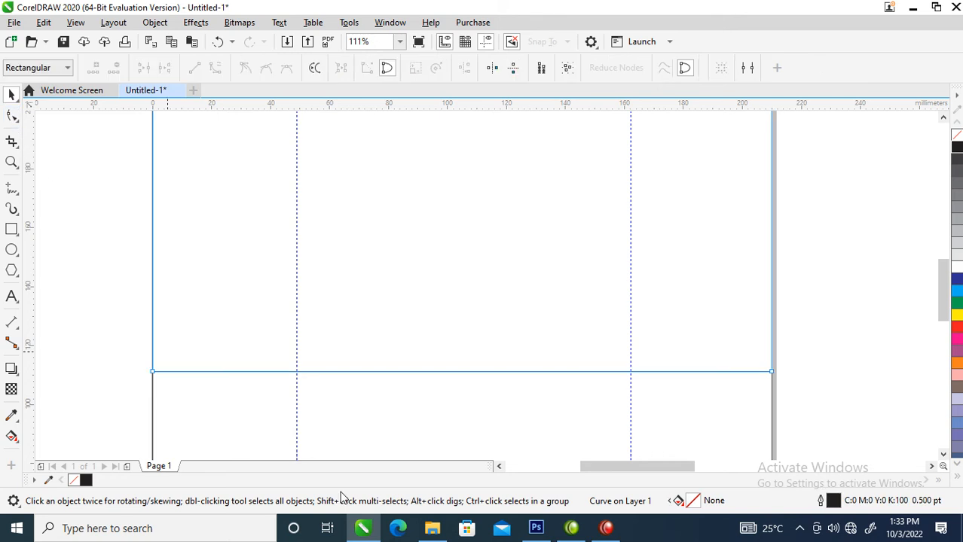
double_click(296, 372)
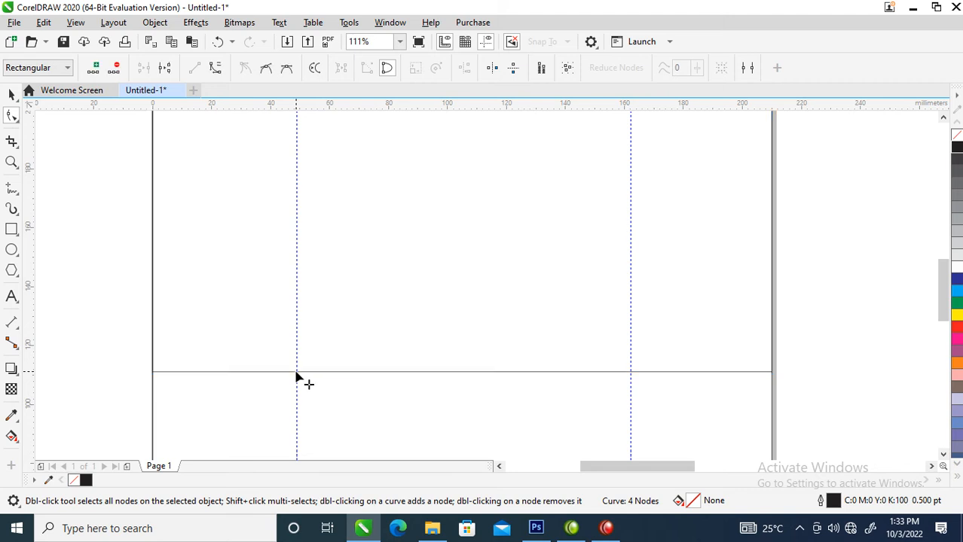
double_click(632, 374)
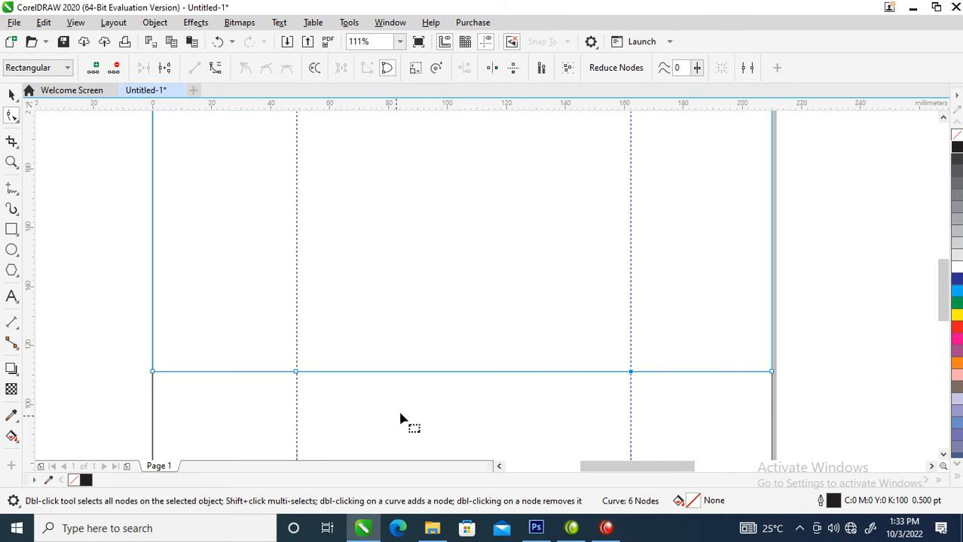
Raise both bottom corner nodes about 35 mm so the bottom edge slopes up to the sides
click(153, 372)
drag(773, 372, 770, 271)
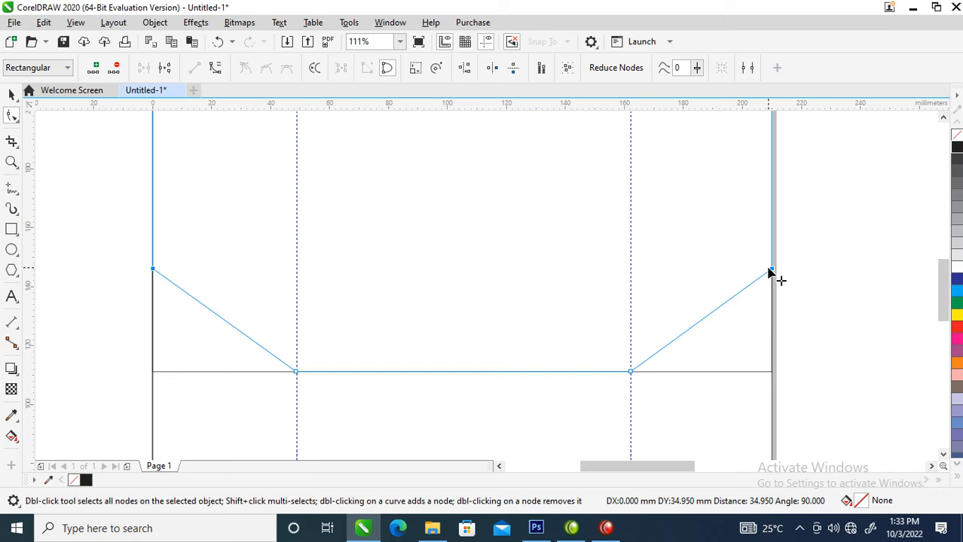
drag(769, 268, 769, 268)
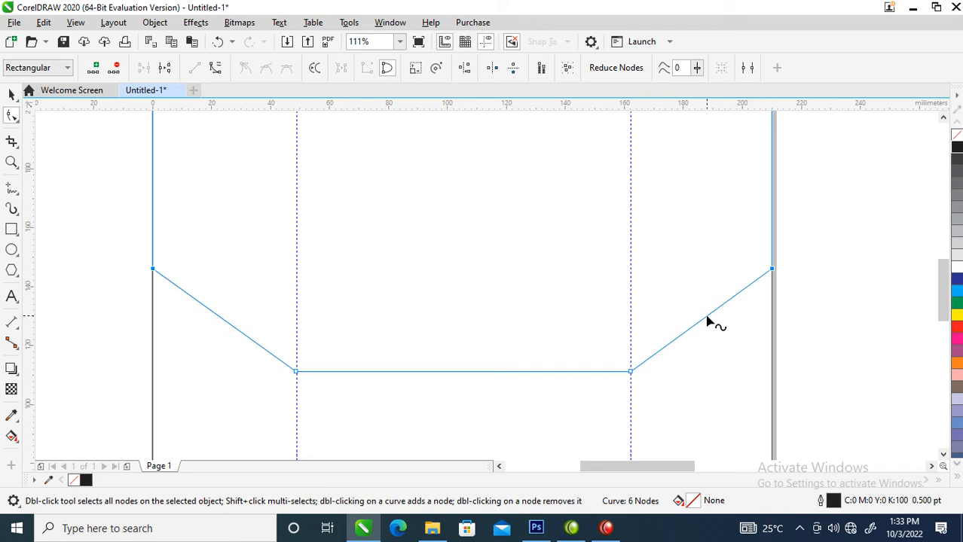
Try bending the right slope into a curve, undo it, and add a node on that slope
right_click(706, 320)
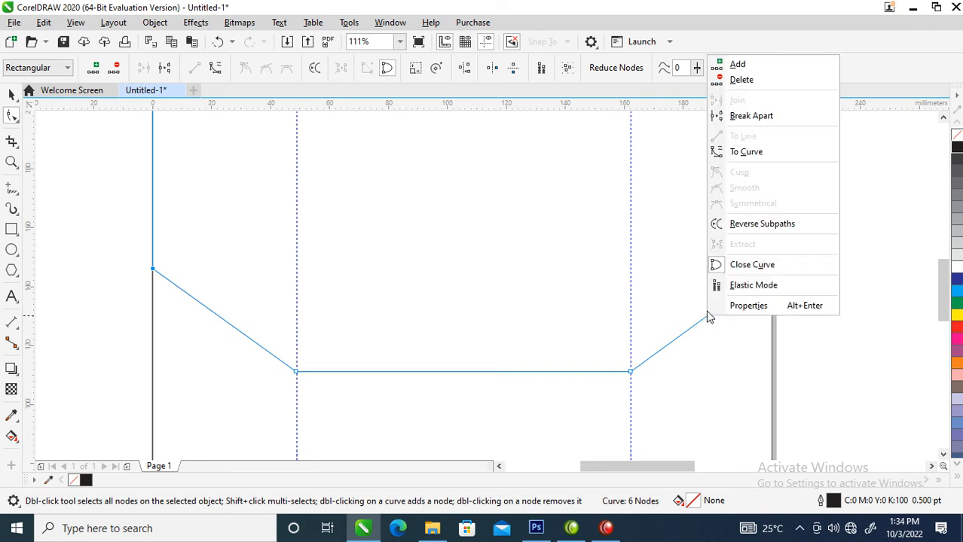
click(745, 153)
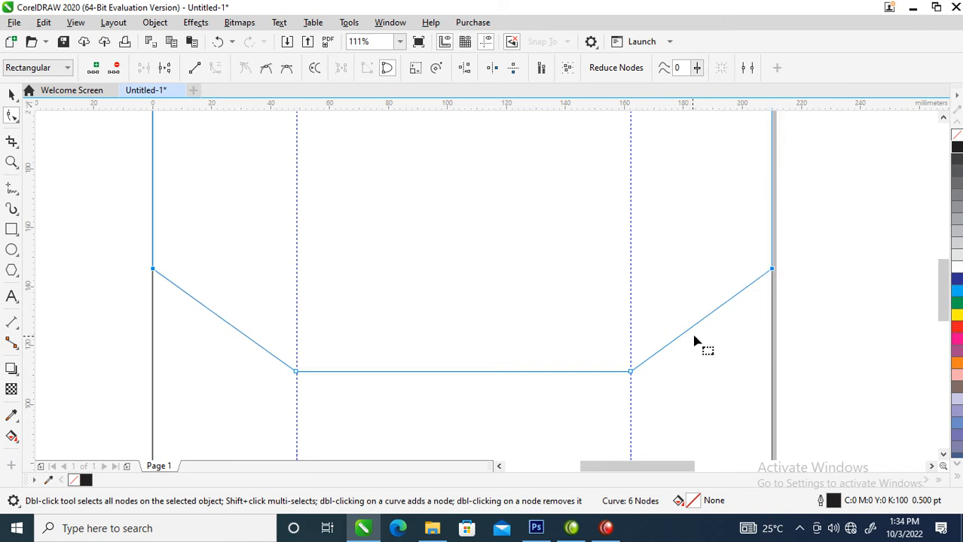
drag(708, 317, 684, 300)
key(ctrl+z)
key(ctrl+z)
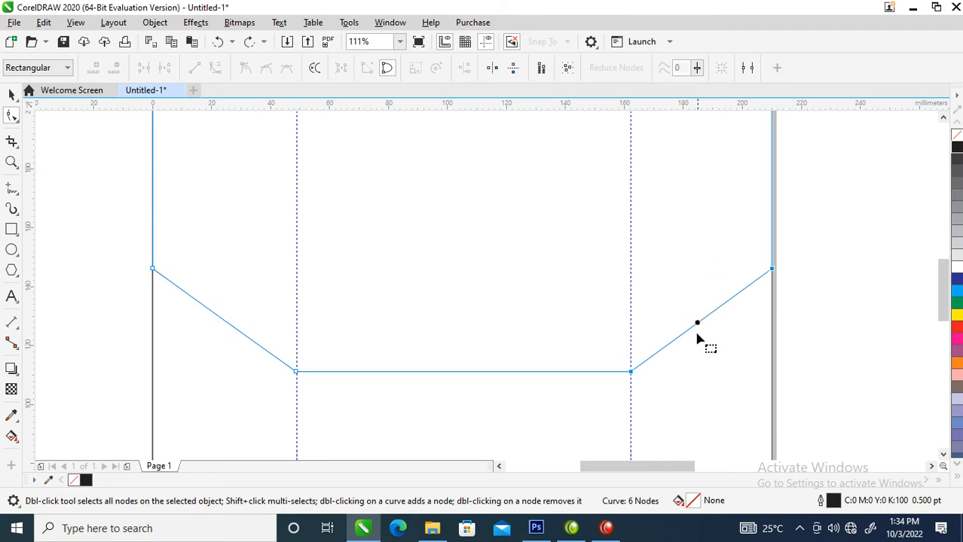
click(697, 323)
right_click(719, 307)
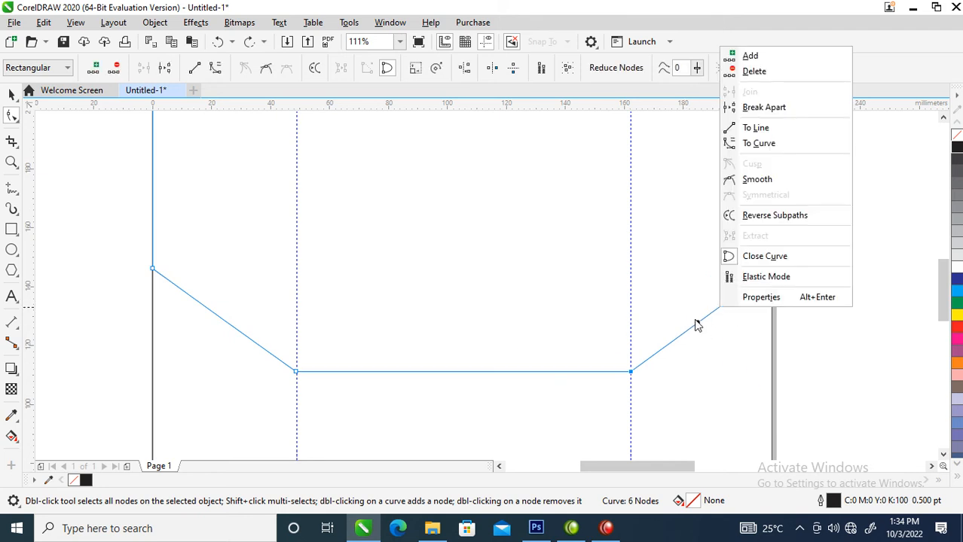
double_click(697, 323)
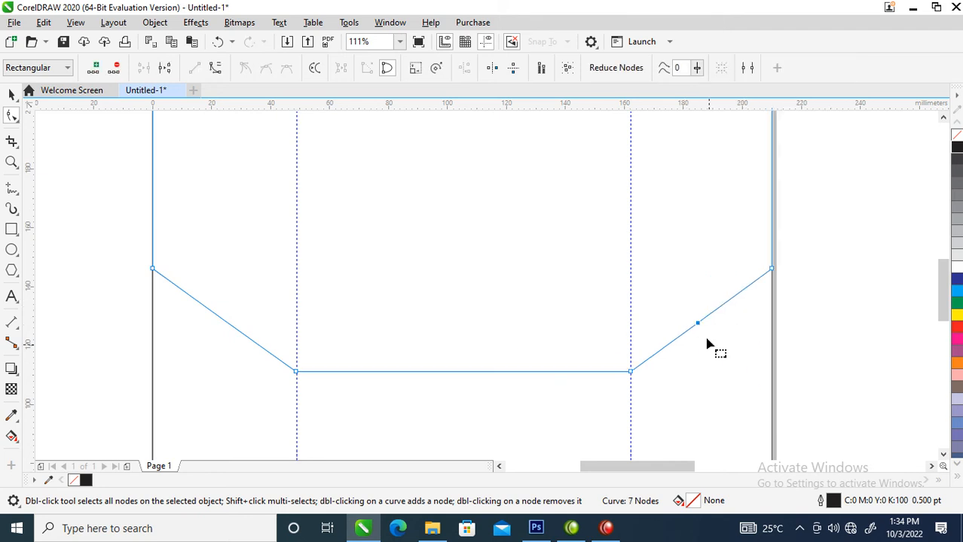
Remove the extra node and bend the right slope into a rounded arc
double_click(697, 323)
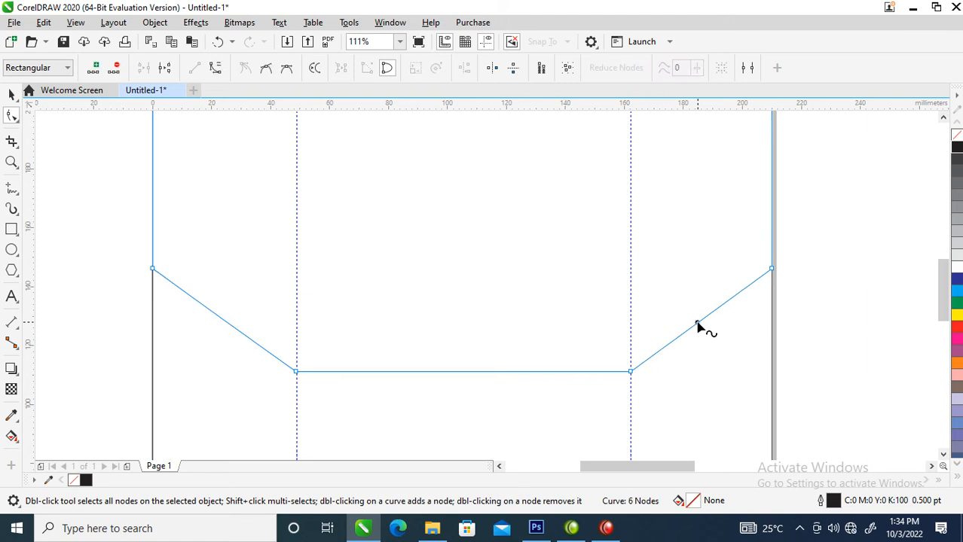
right_click(697, 323)
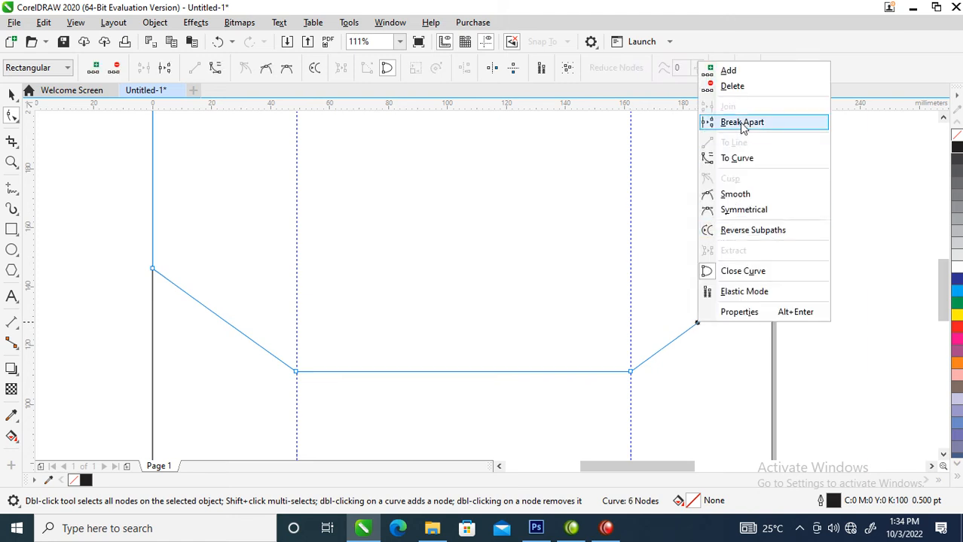
click(737, 159)
drag(701, 325, 681, 290)
Zoom out to the whole card and delete the two small rectangles at the top
key(space)
scroll(675, 344, down, 3)
scroll(675, 344, down, 2)
key(z)
drag(492, 160, 763, 376)
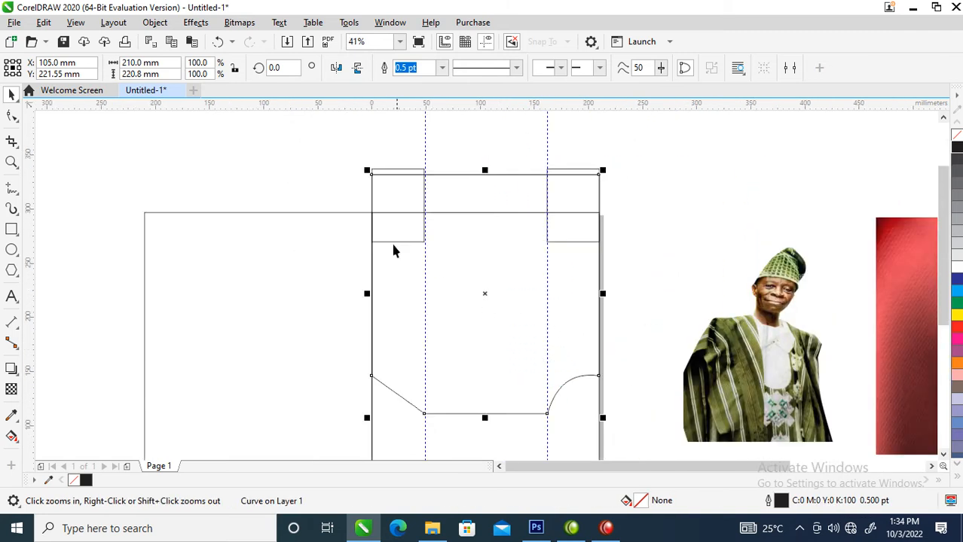
drag(285, 133, 580, 272)
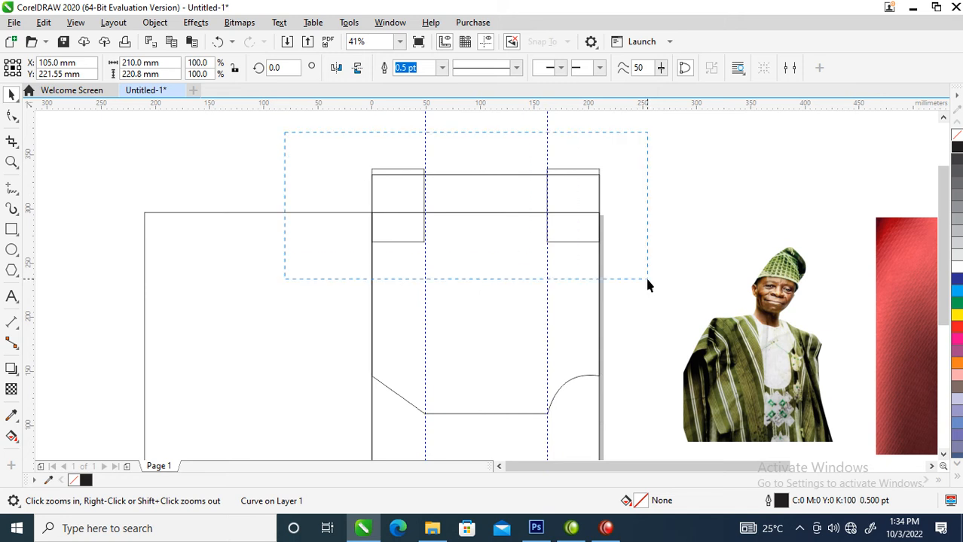
drag(648, 284, 648, 284)
key(Delete)
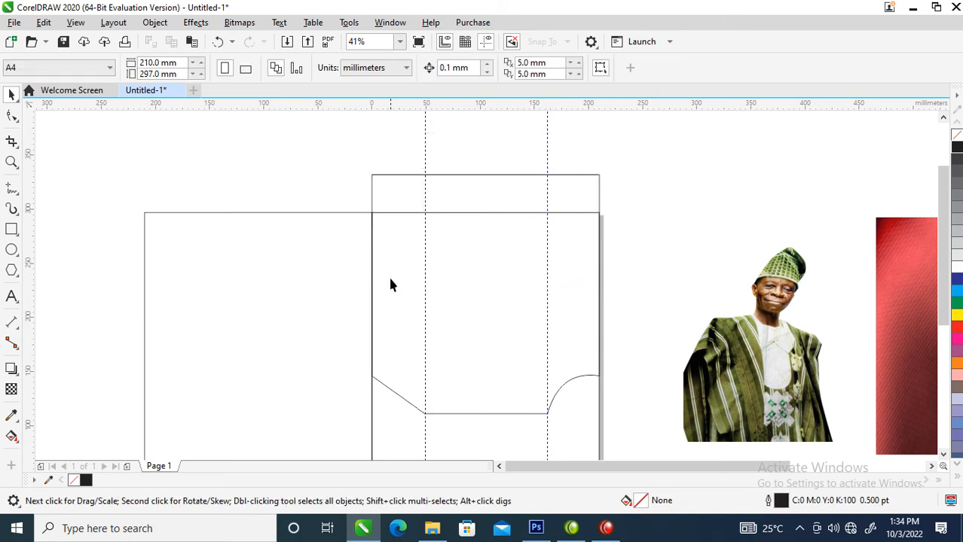
Draw a vertical line down the panel's centre and select the shaped panel
click(11, 189)
click(486, 131)
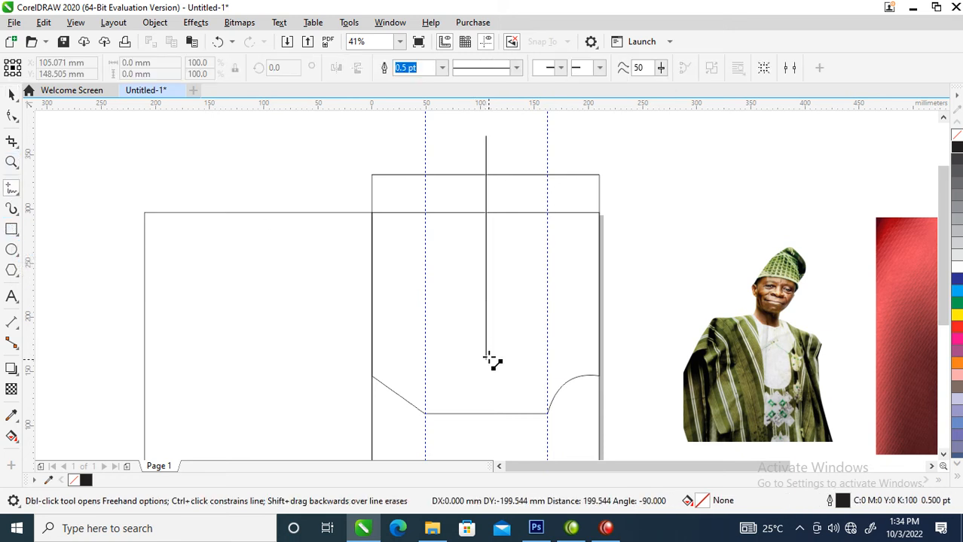
click(485, 430)
key(space)
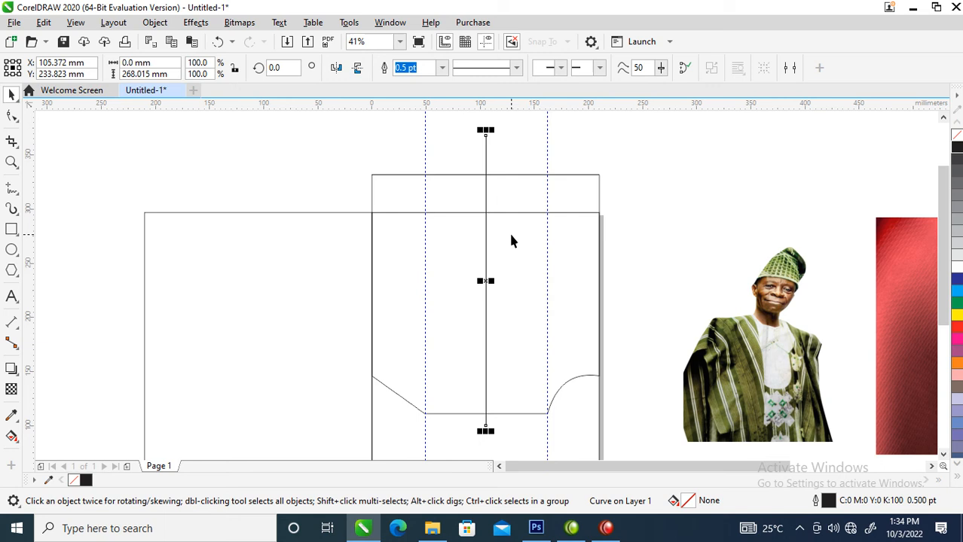
shift+click(510, 181)
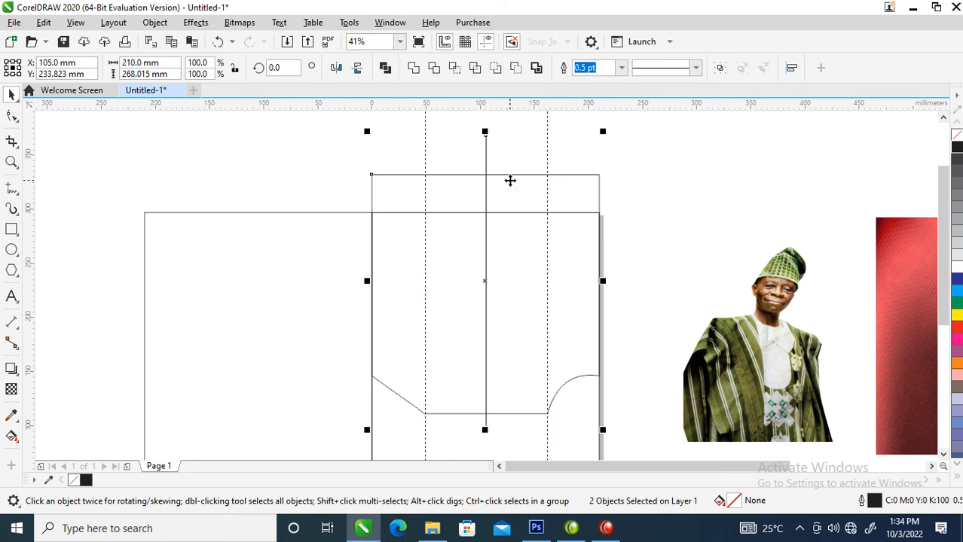
click(633, 200)
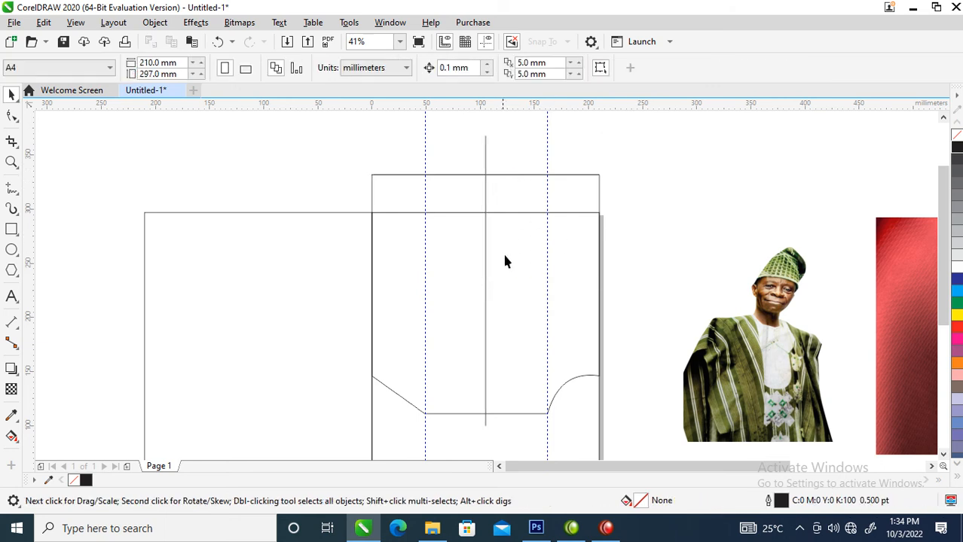
click(491, 206)
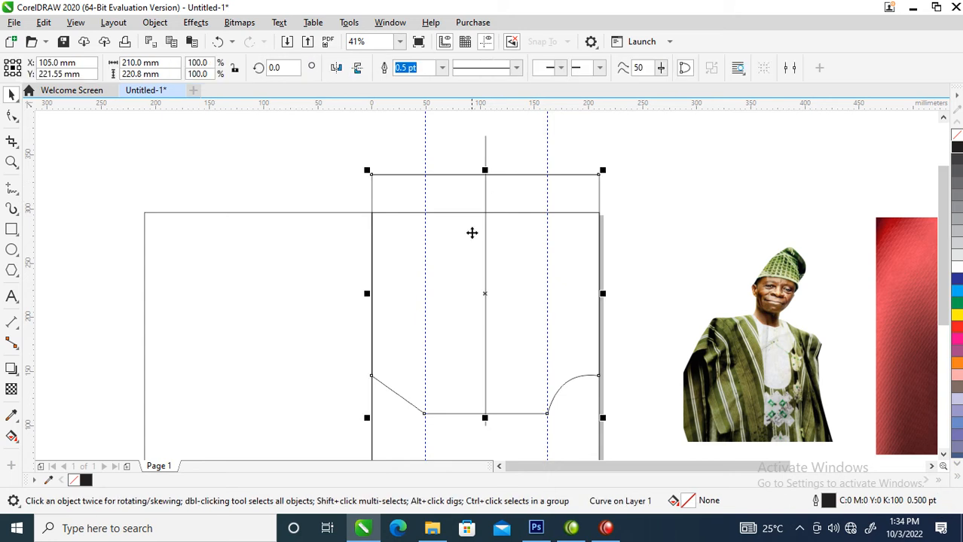
Draw a rectangle over the panel's left half and weld it with the panel, then undo
click(12, 231)
drag(305, 139, 486, 436)
key(space)
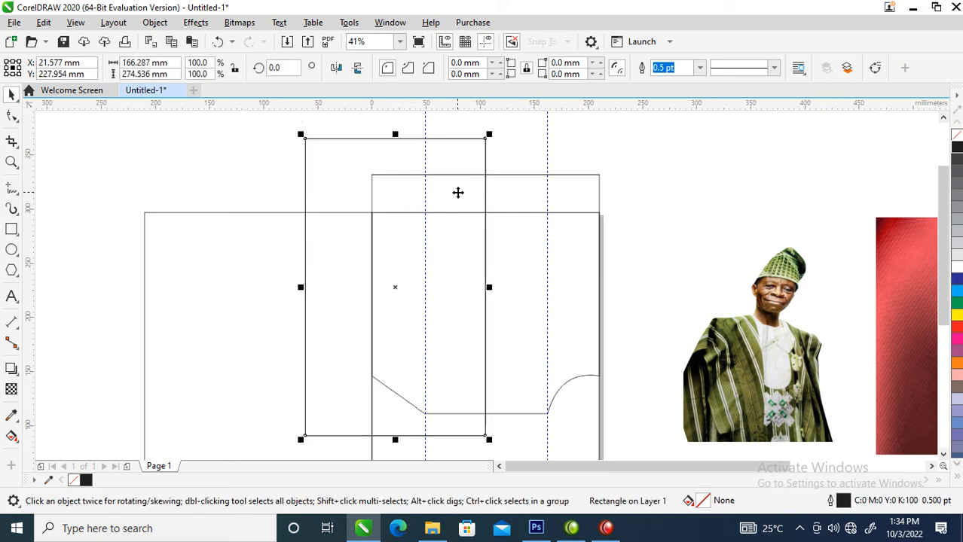
shift+click(513, 176)
click(413, 68)
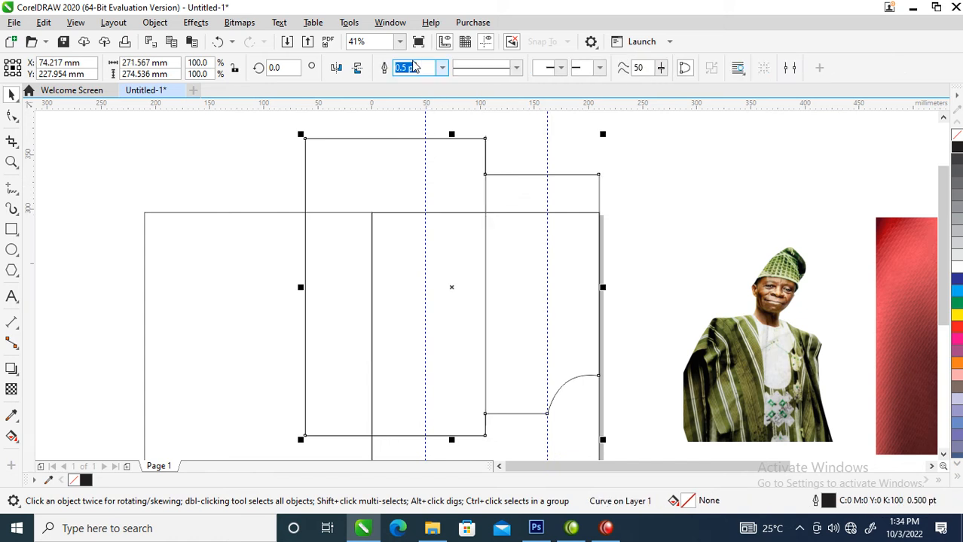
click(452, 240)
click(523, 146)
click(484, 148)
drag(483, 148, 394, 149)
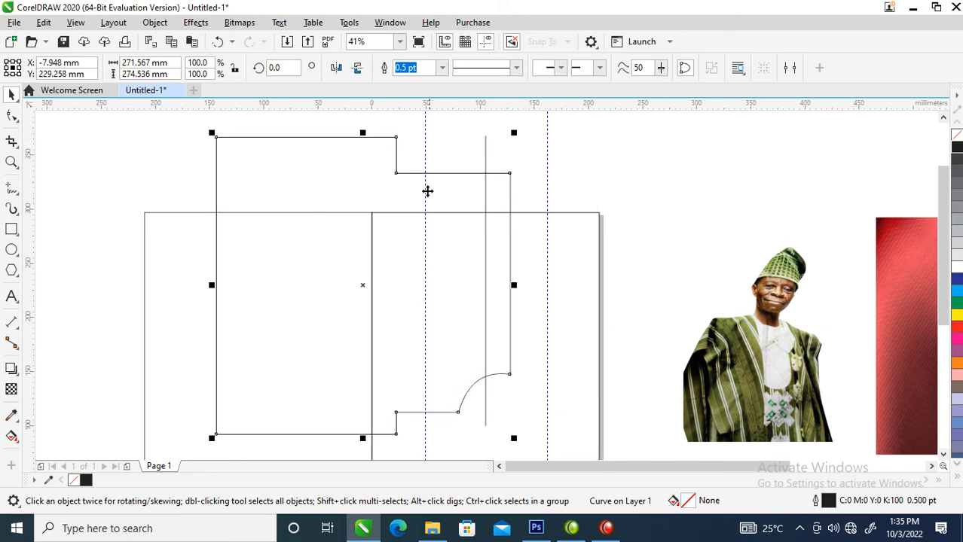
key(ctrl+z)
key(ctrl+z)
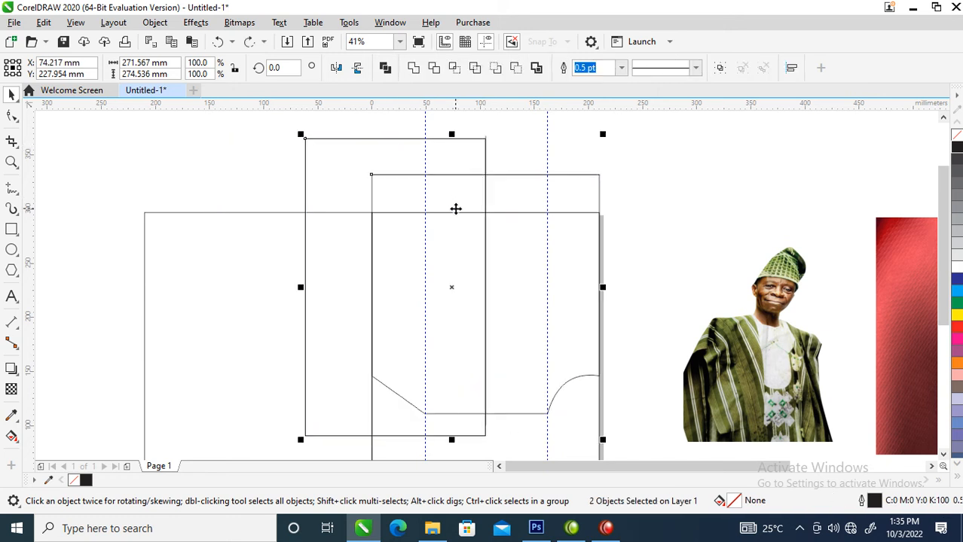
Trim the panel with the tall rectangle and delete the rectangle
click(463, 142)
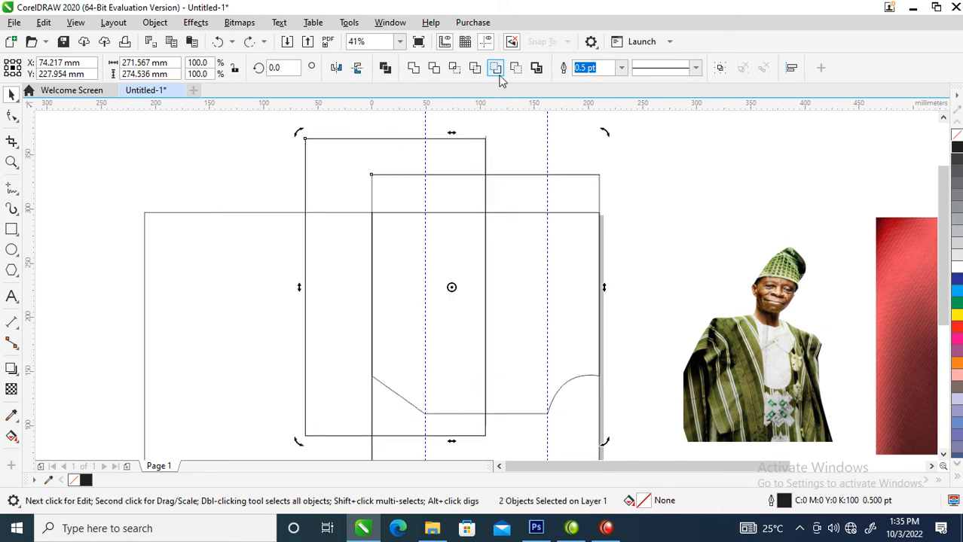
click(434, 68)
click(383, 175)
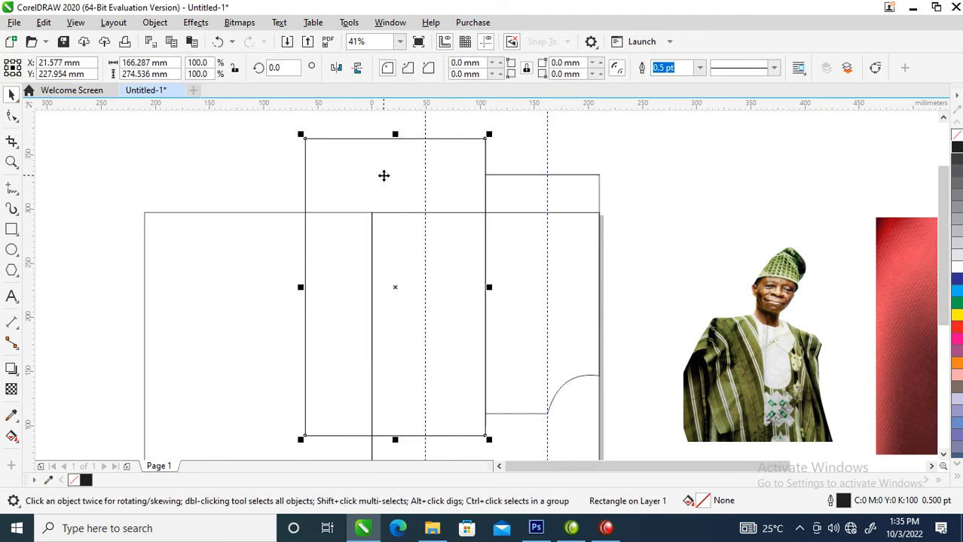
key(Delete)
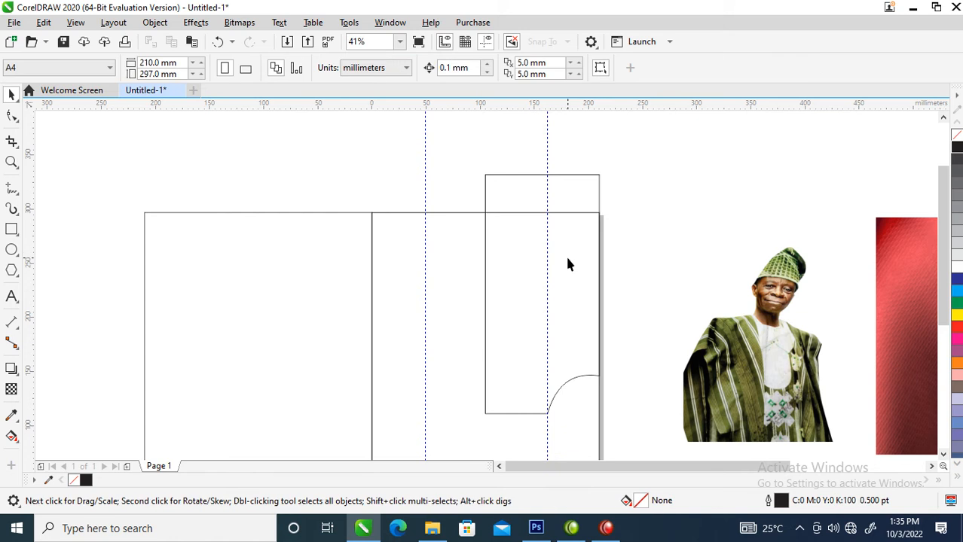
Mirror-copy the curved right half to the left and weld both into one curve
click(596, 219)
click(581, 174)
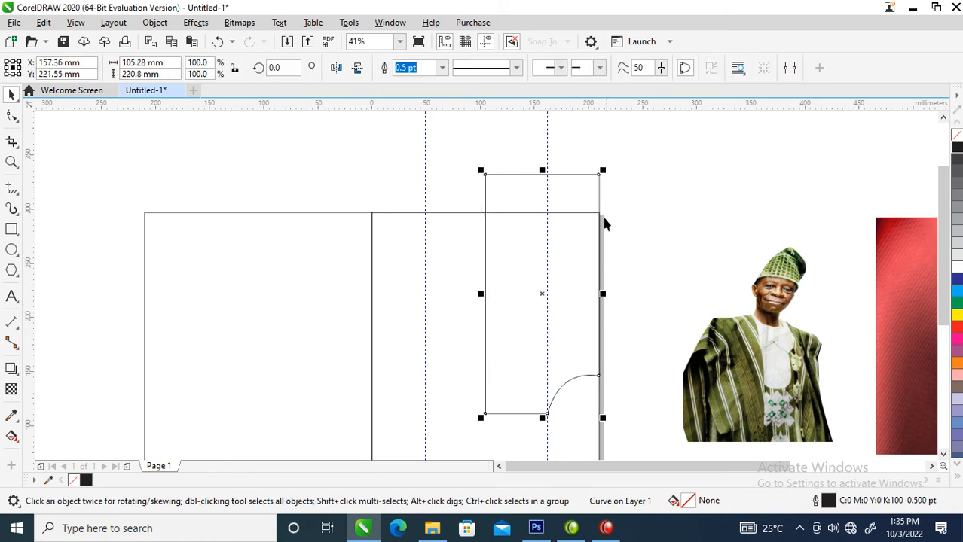
drag(603, 294, 452, 293)
shift+click(510, 197)
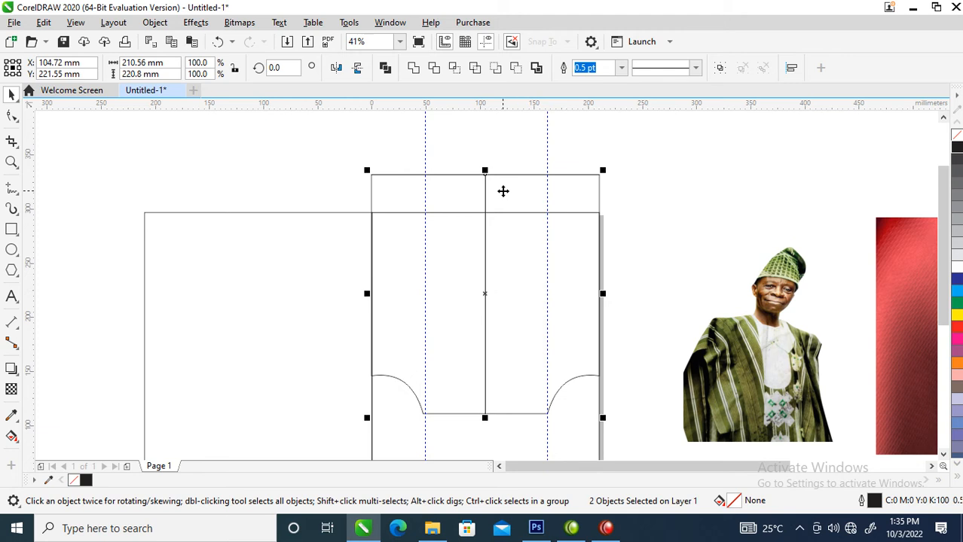
click(413, 68)
Scale a 93.4% copy of the panel shape inside the original
key(z)
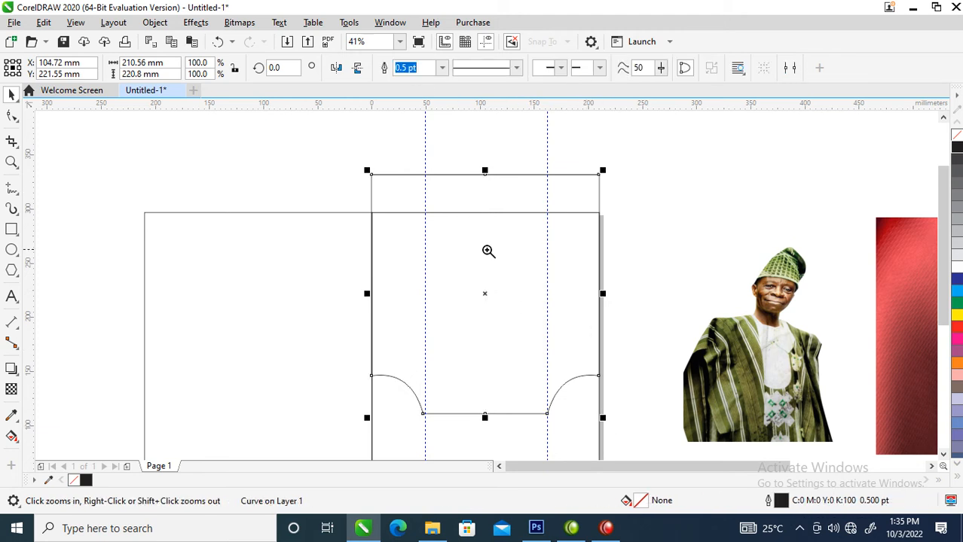
drag(313, 149, 635, 400)
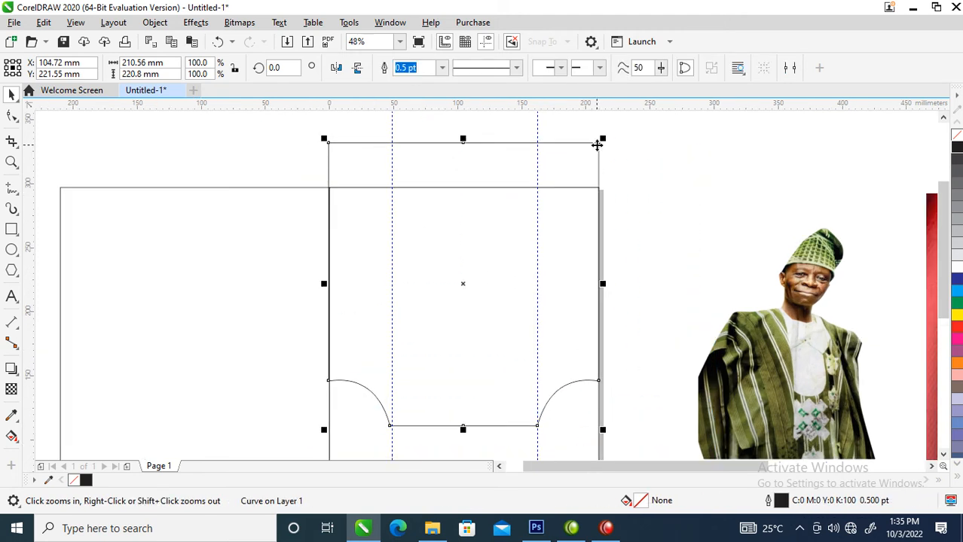
mouse_move(603, 135)
mouse_down()
mouse_move(599, 154)
mouse_move(603, 145)
mouse_up()
Select the inner copy and adjust its lower nodes
drag(263, 263, 685, 456)
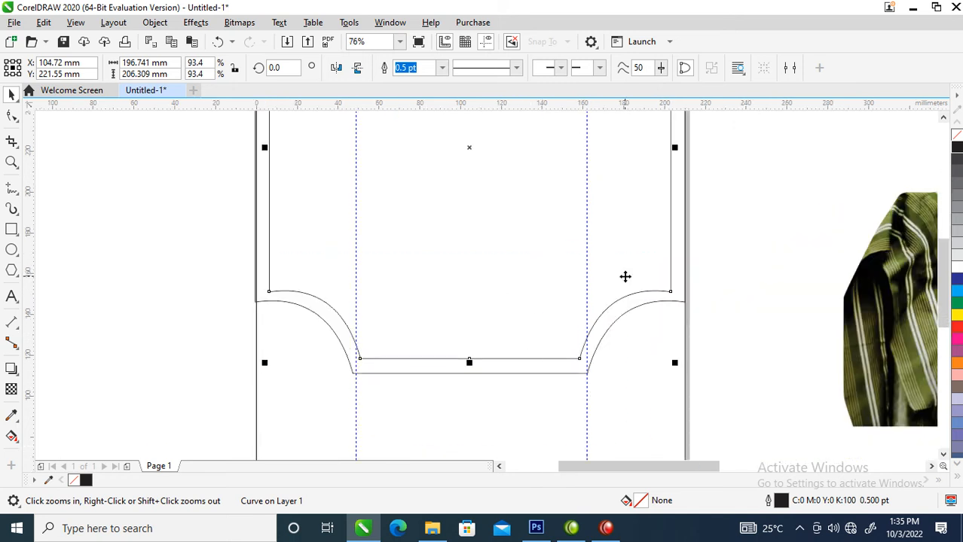
shift+click(685, 290)
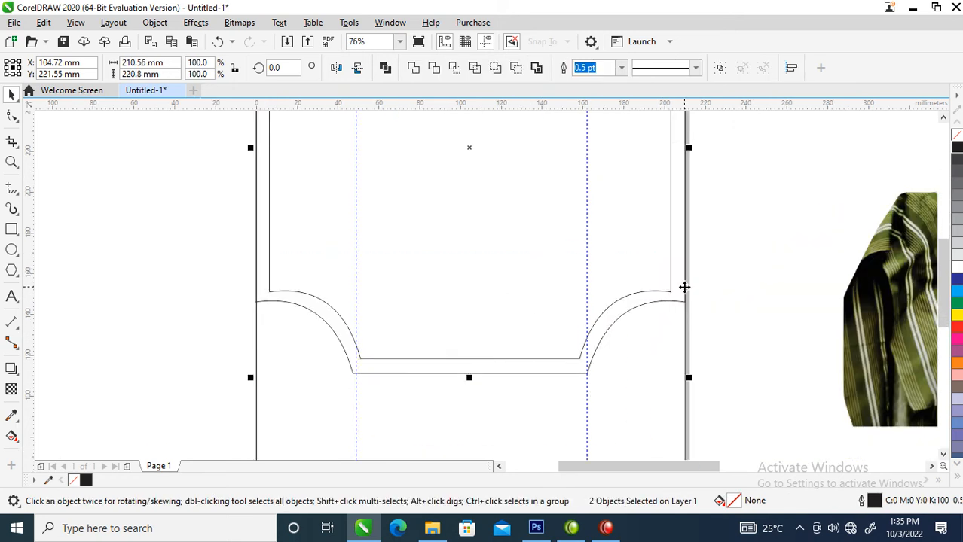
click(730, 290)
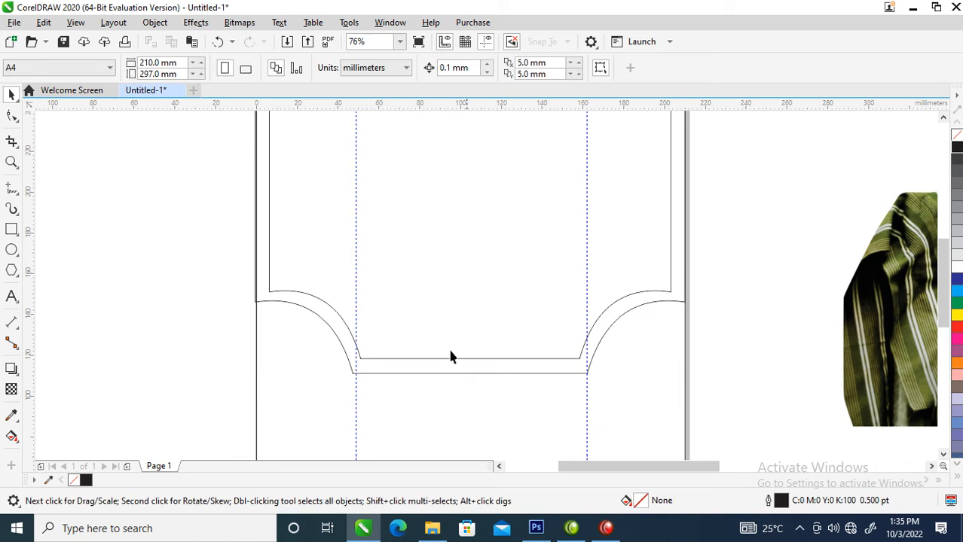
click(273, 263)
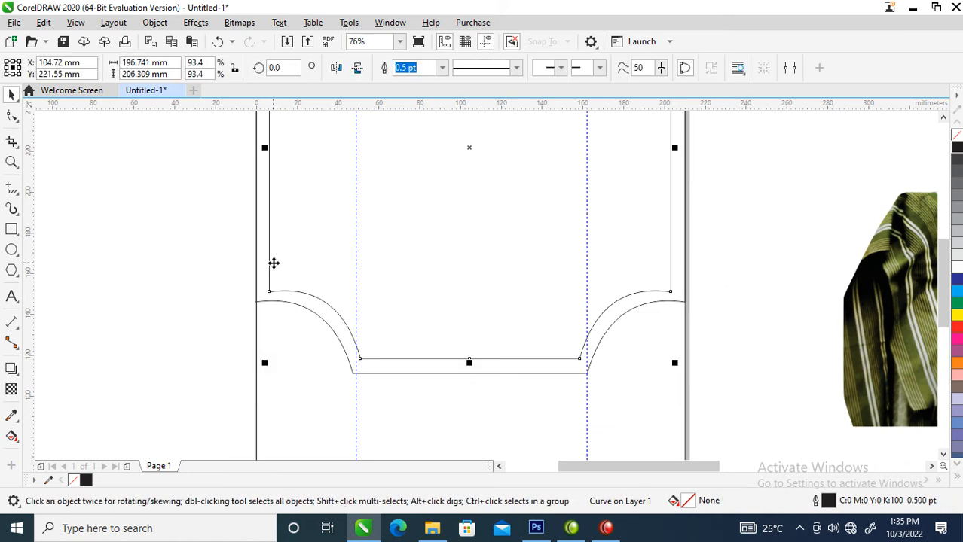
key(F10)
drag(217, 251, 672, 292)
key(space)
Zoom to fit the card and photos and open the inner shape's outline settings
scroll(678, 296, down, 4)
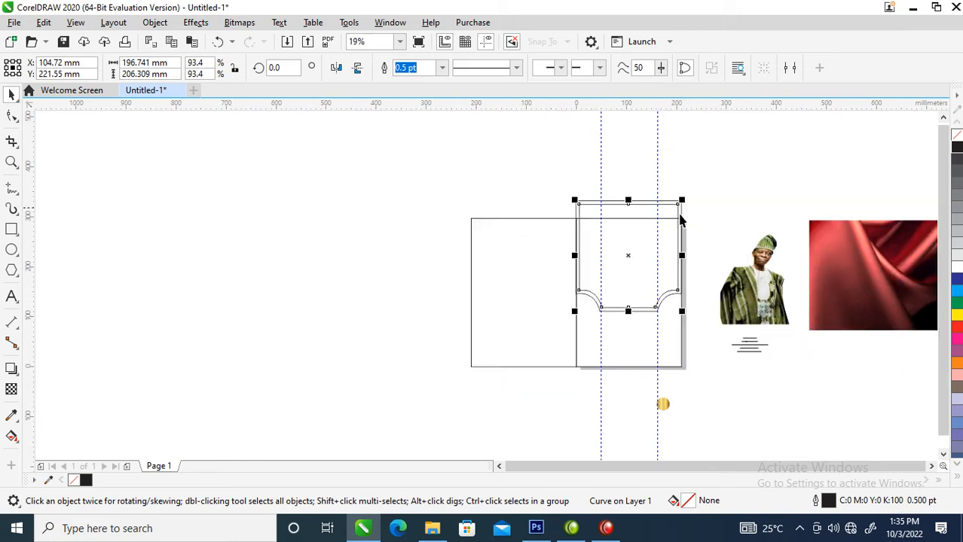
key(z)
drag(520, 163, 870, 284)
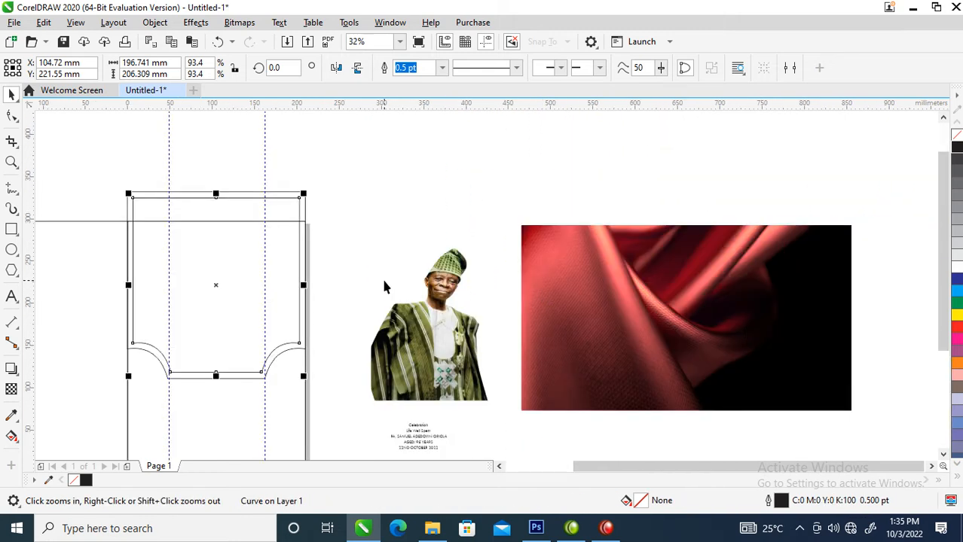
key(F12)
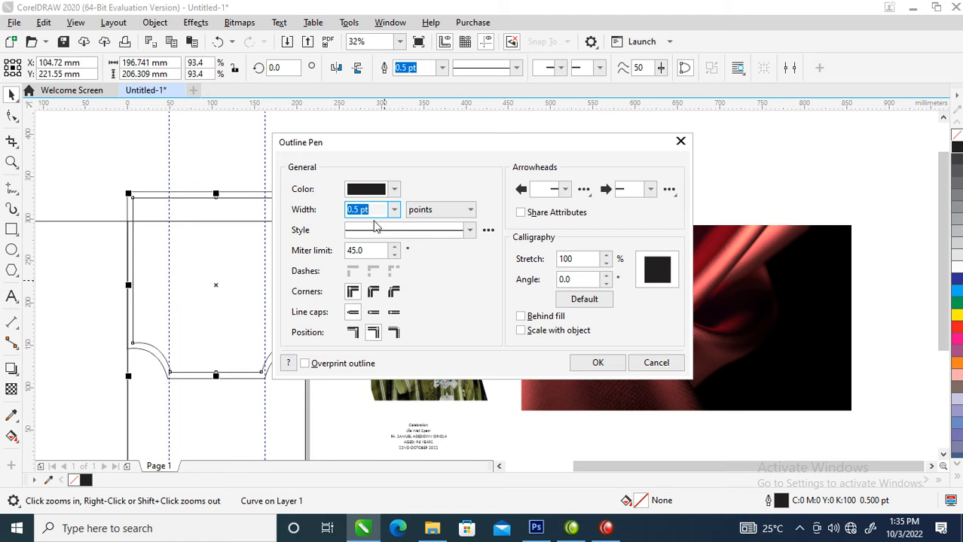
Set the inner frame's outline width to 11 pt
text(3)
key(Return)
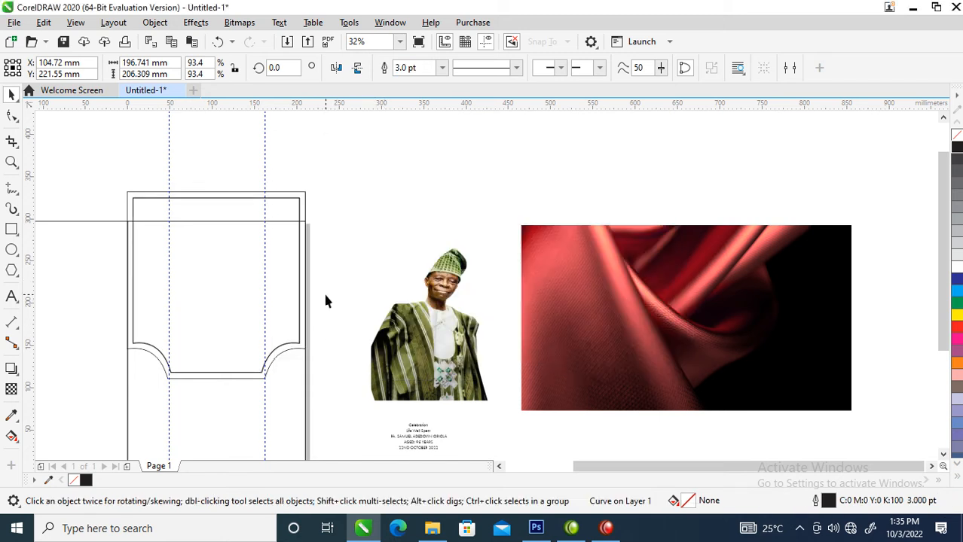
key(F12)
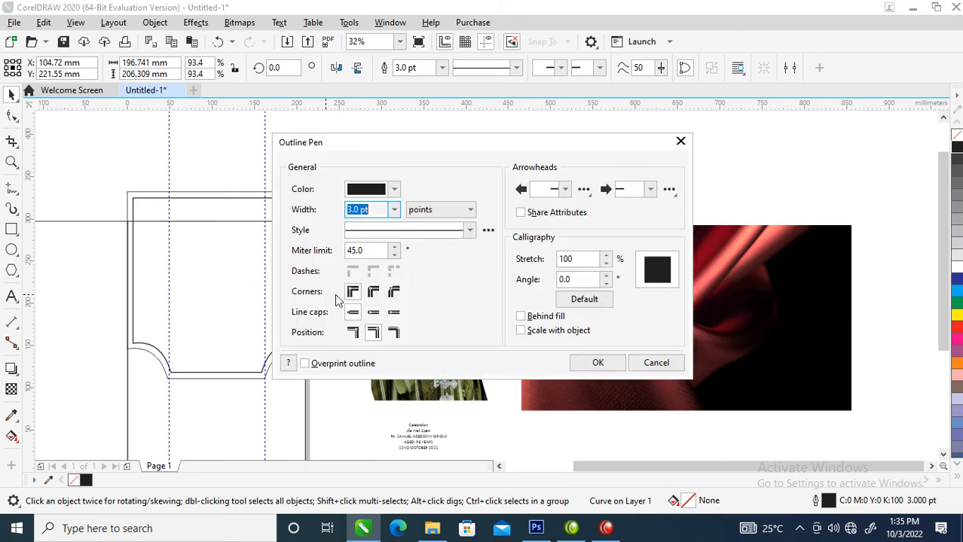
text(11)
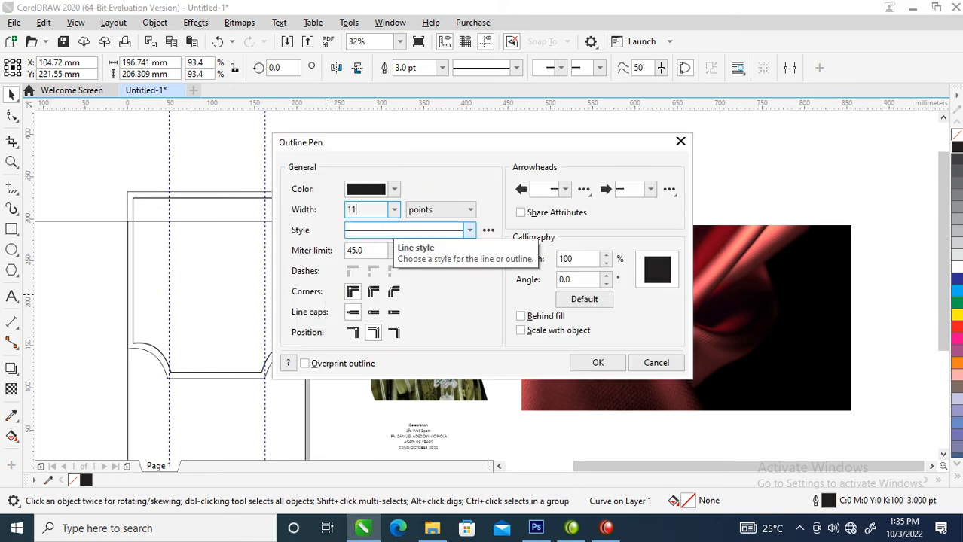
key(Return)
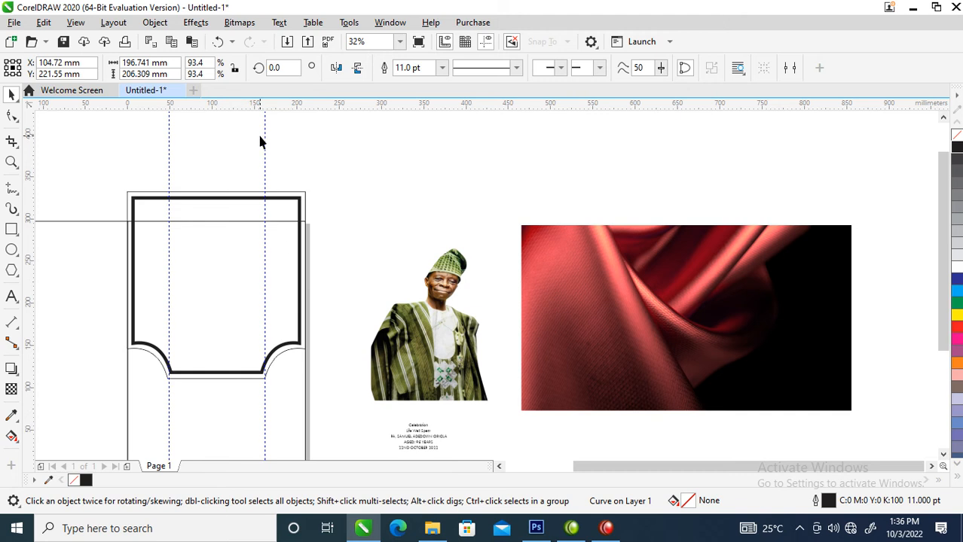
Convert the thick outline into a filled object and nudge the fabric photo up slightly
click(155, 23)
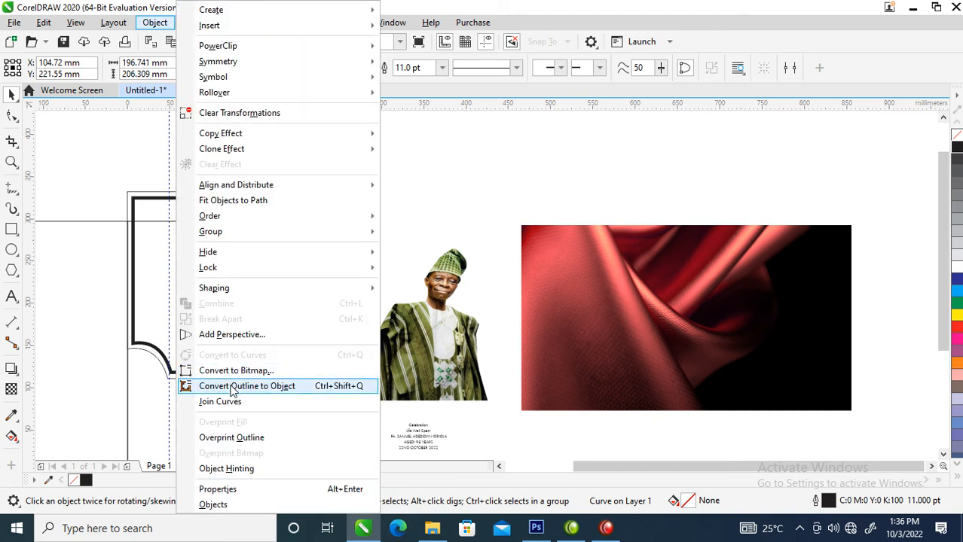
click(230, 387)
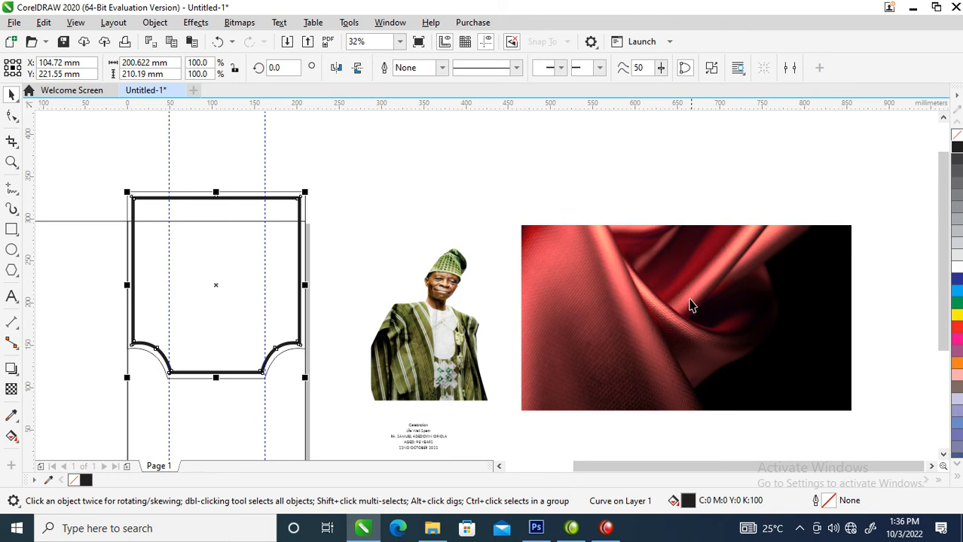
mouse_move(687, 348)
mouse_down()
mouse_move(679, 290)
mouse_move(656, 336)
mouse_up()
key(z)
drag(275, 192, 849, 409)
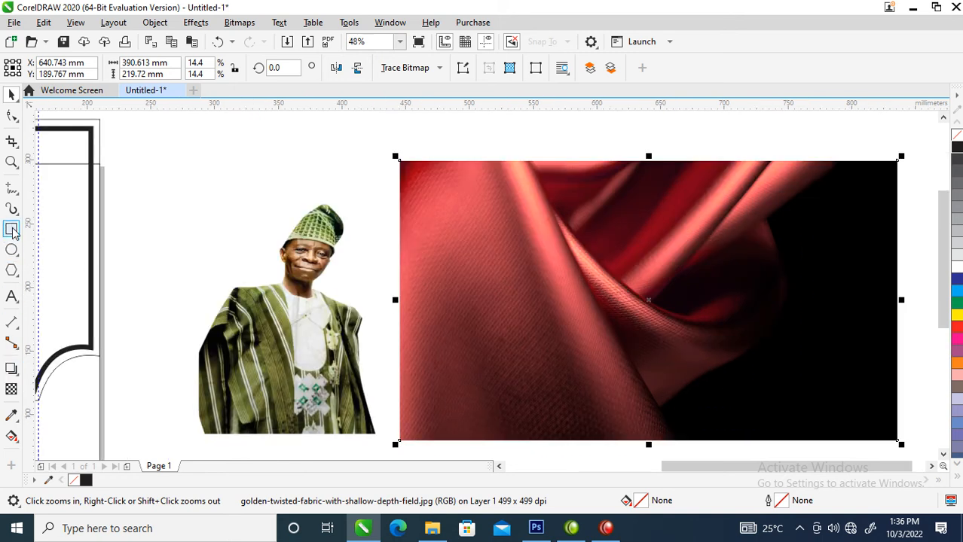
Draw a rectangle covering the fabric photo and give it a green fill
click(11, 229)
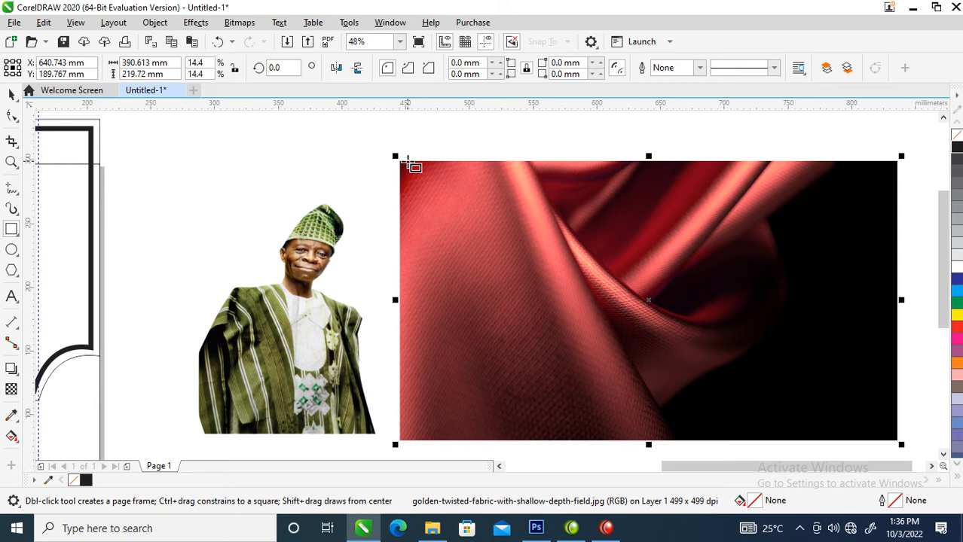
drag(398, 159, 900, 442)
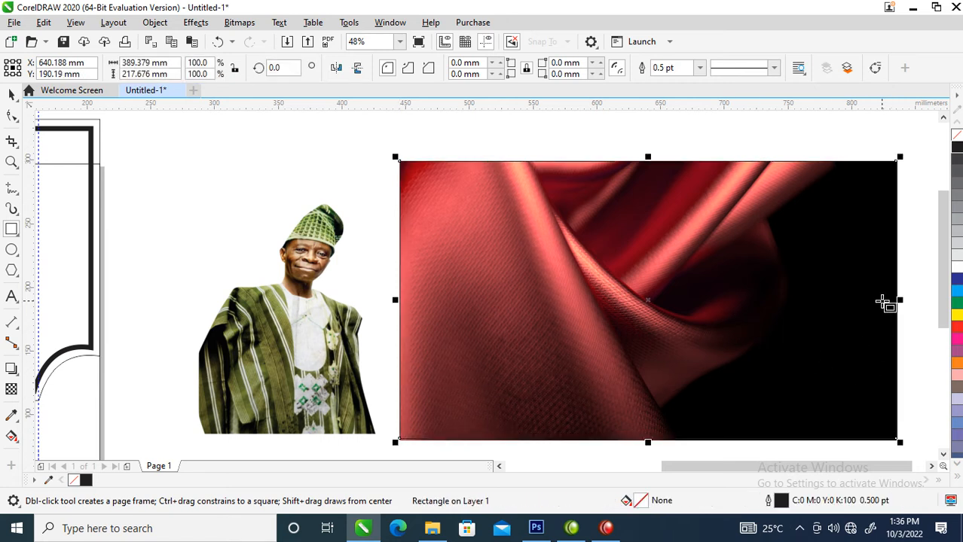
click(957, 304)
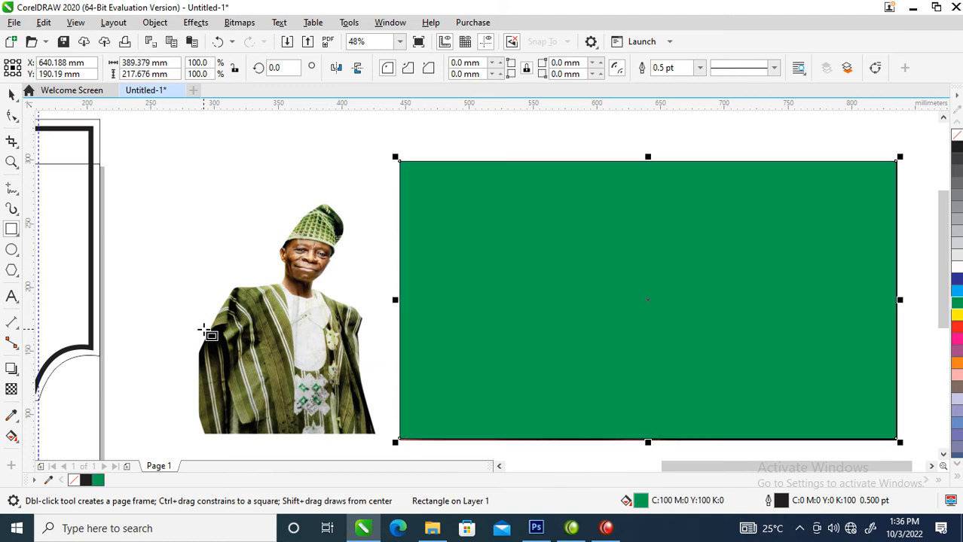
key(space)
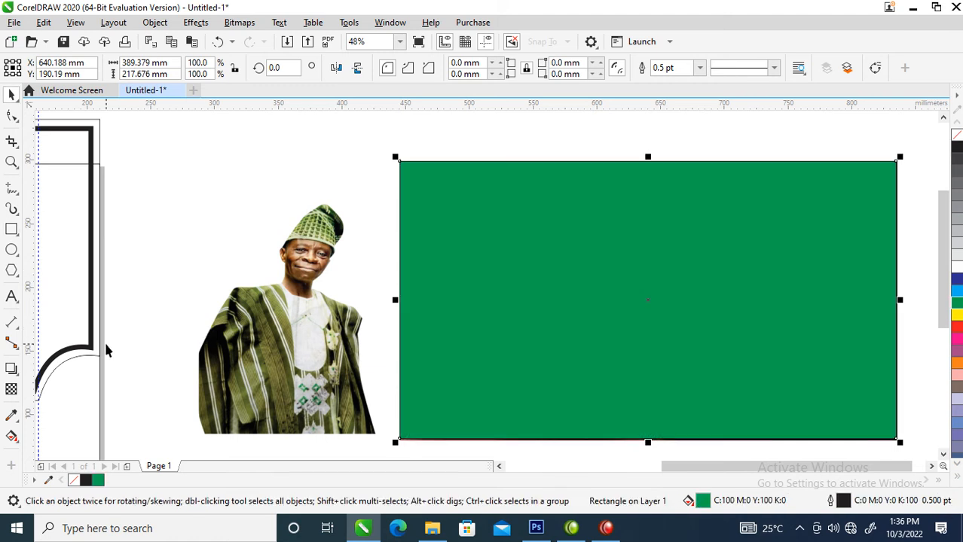
Refill the rectangle with olive sampled from the portrait's robe using the Color Eyedropper
click(11, 416)
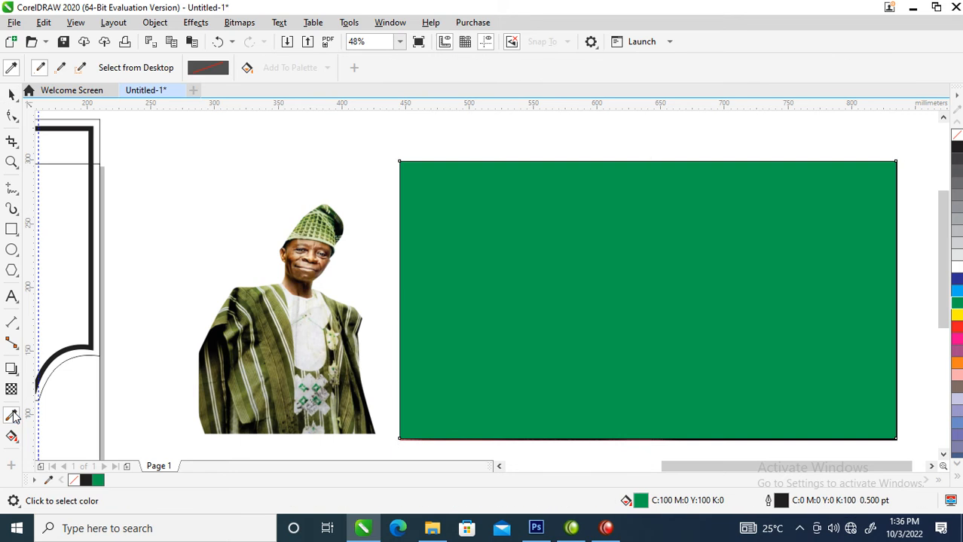
click(273, 341)
click(527, 252)
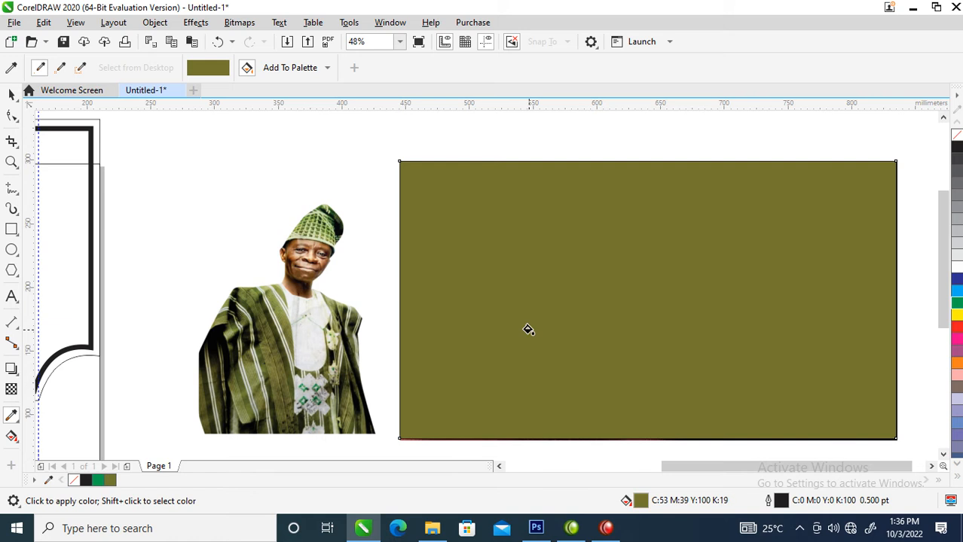
key(space)
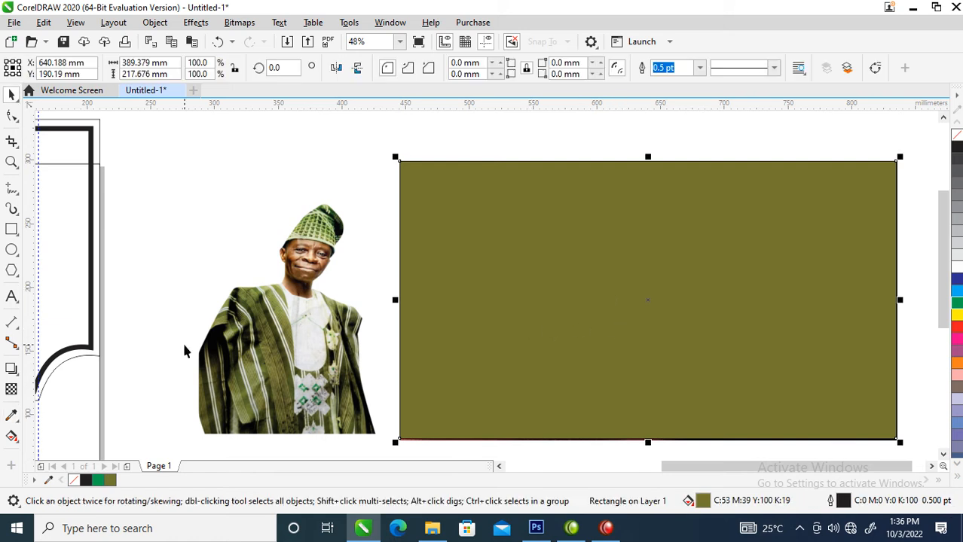
Move the olive rectangle up and nudge the fabric photo slightly upward
drag(633, 349, 638, 254)
click(607, 410)
drag(629, 409, 629, 404)
Convert the fabric photo to an 8-bit grayscale bitmap, then select it with the olive rectangle
key(alt+b)
key(Return)
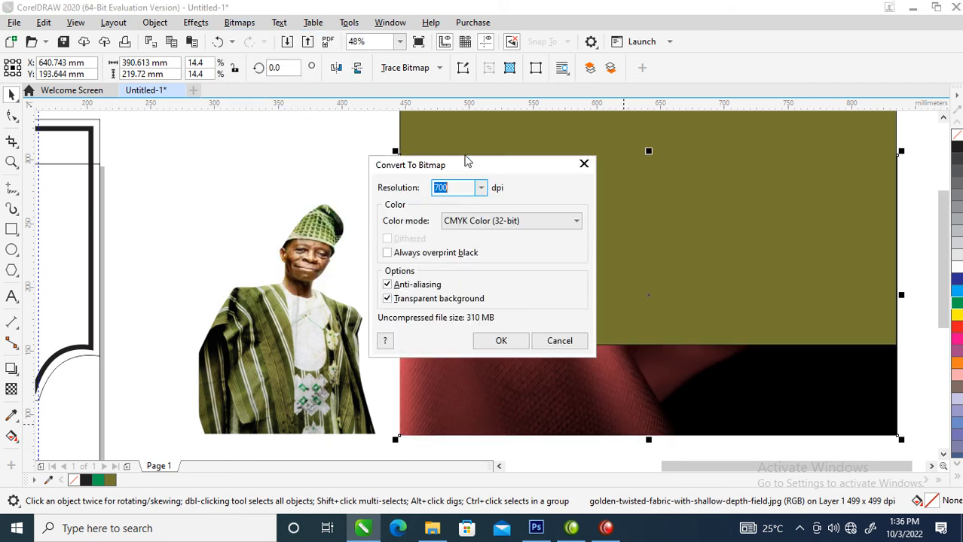
click(556, 222)
click(483, 257)
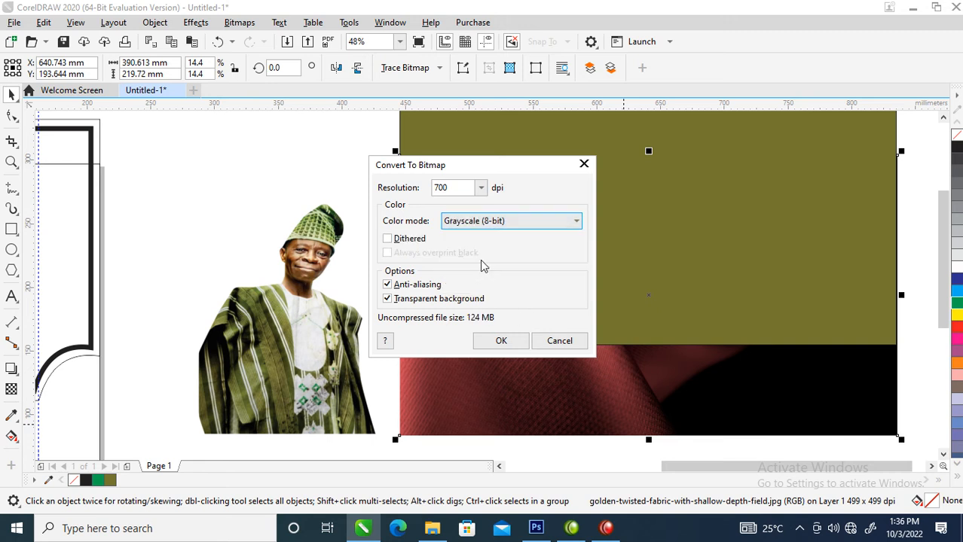
click(486, 341)
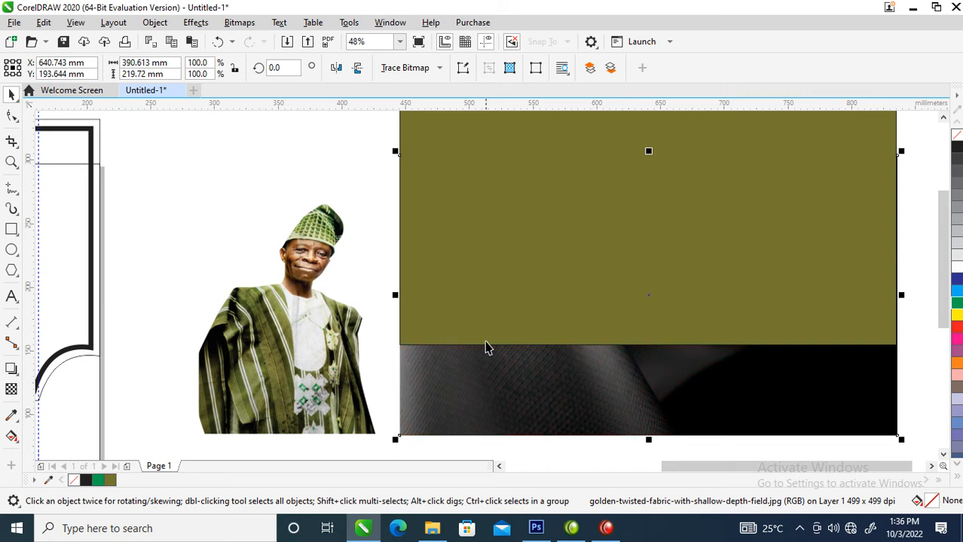
click(534, 286)
shift+click(470, 398)
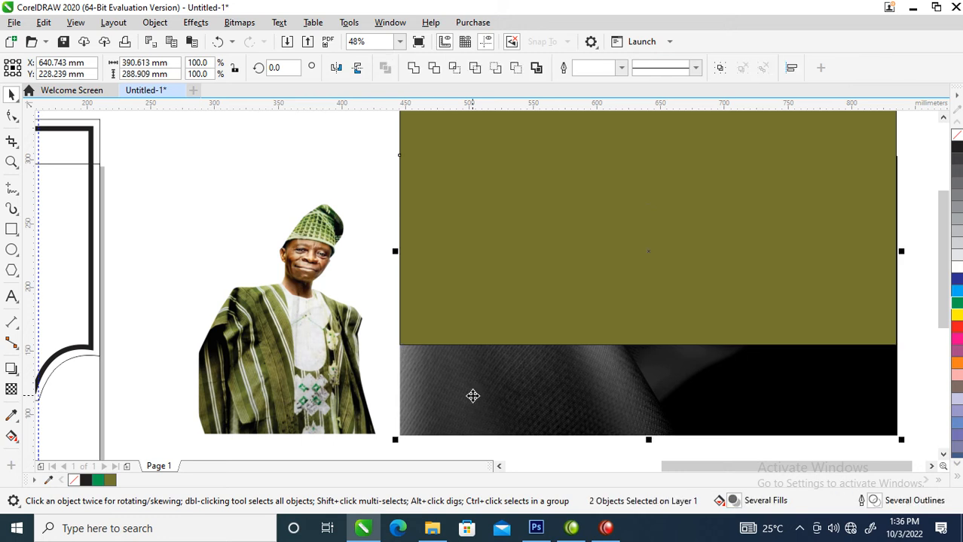
Center the olive rectangle over the fabric photo, then select the rectangle on its own
key(c)
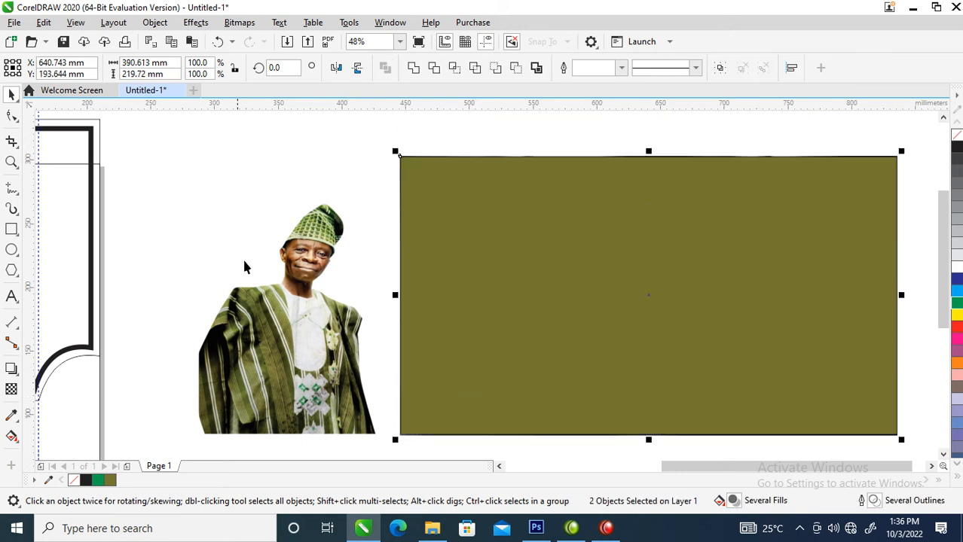
click(162, 225)
click(491, 273)
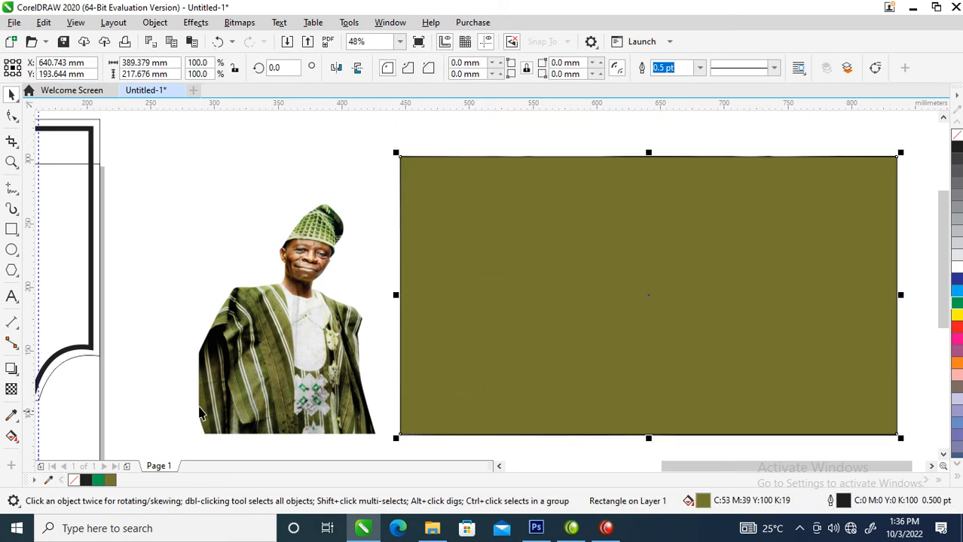
Give the olive rectangle a uniform 50 transparency with Subtract merge mode
click(12, 390)
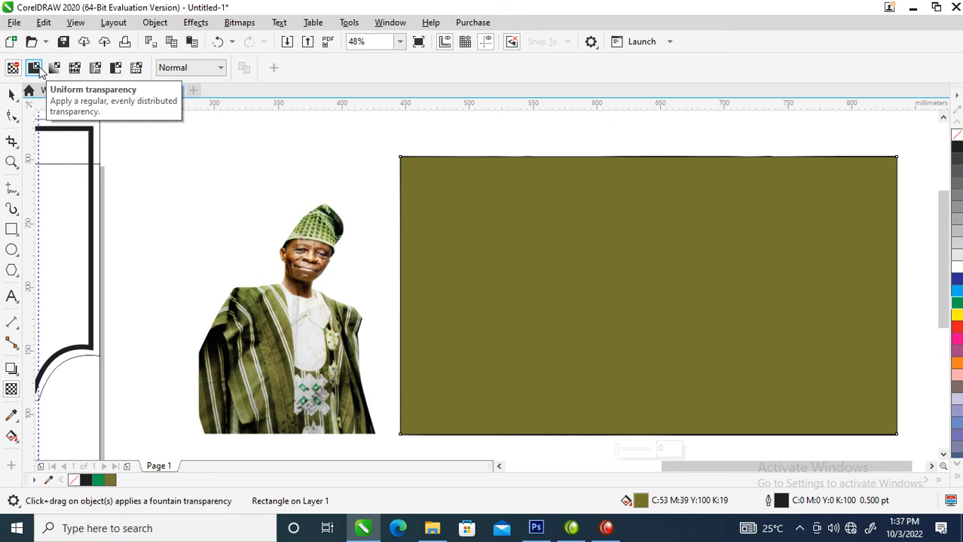
click(34, 68)
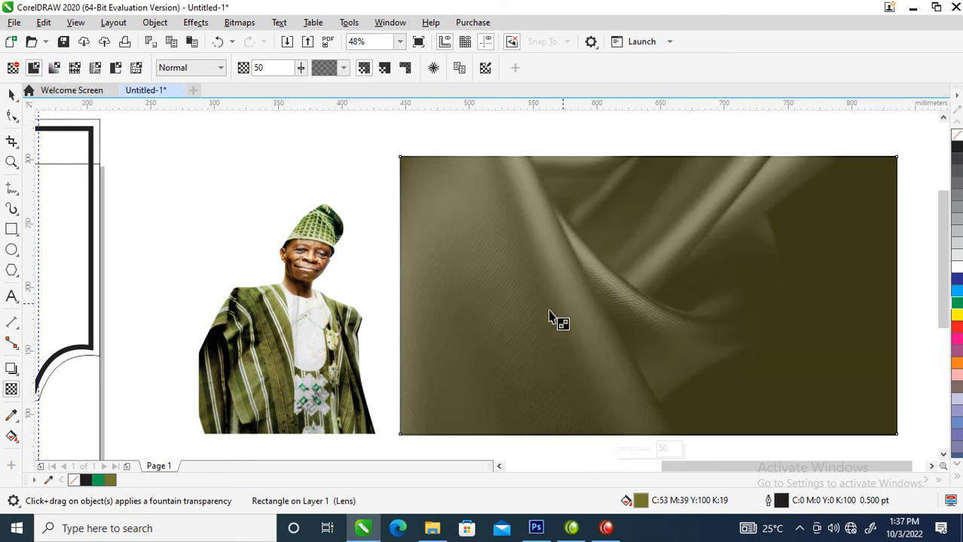
click(221, 68)
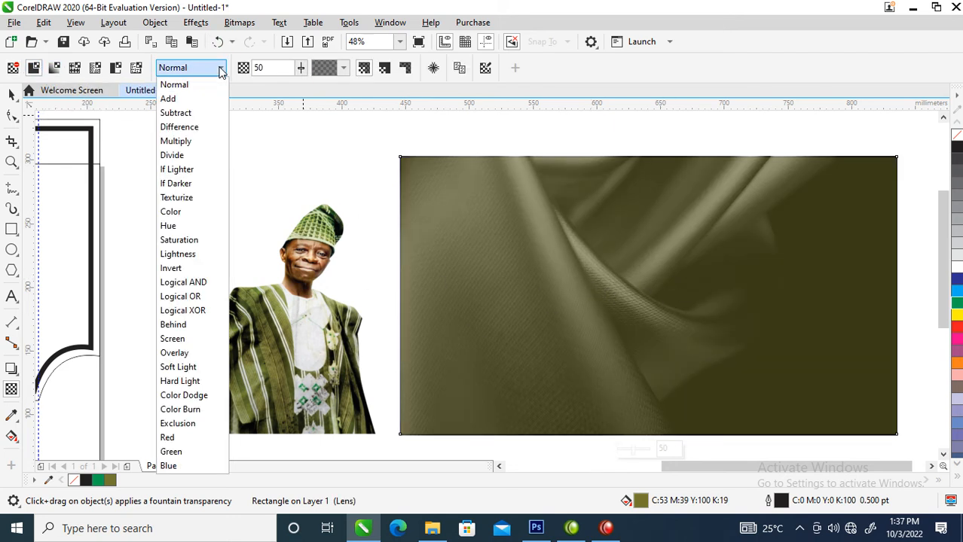
click(194, 118)
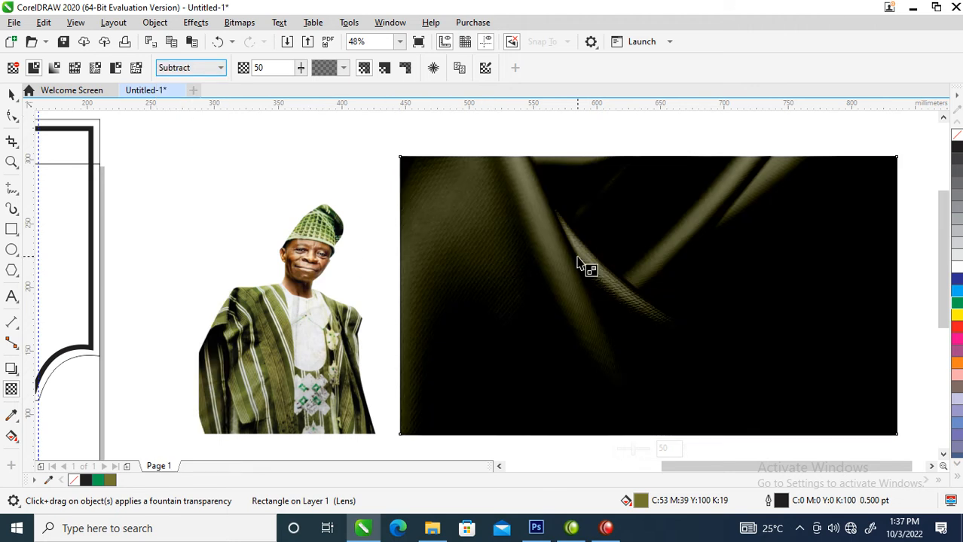
key(alt+Down)
key(Escape)
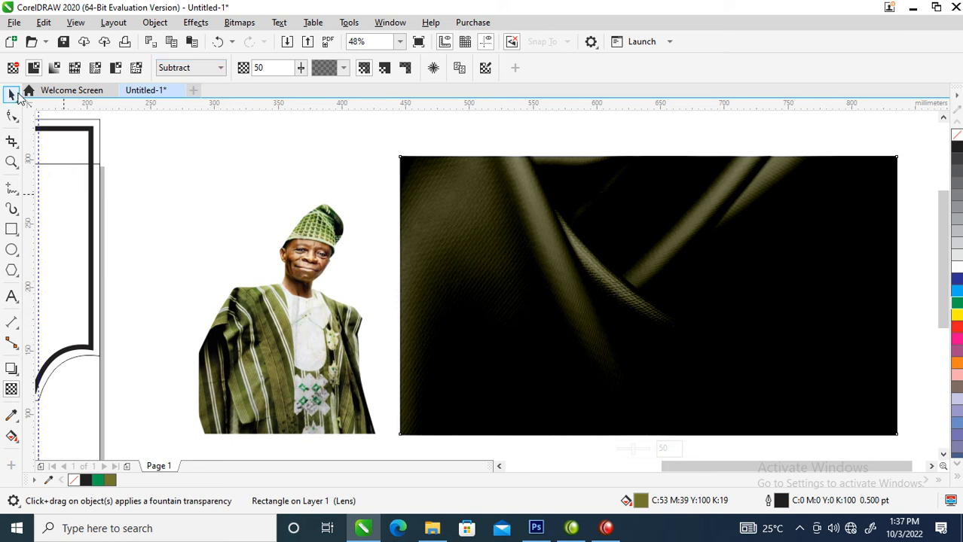
Re-align the tinted rectangle's center and edges with the fabric photo, then deselect
click(12, 93)
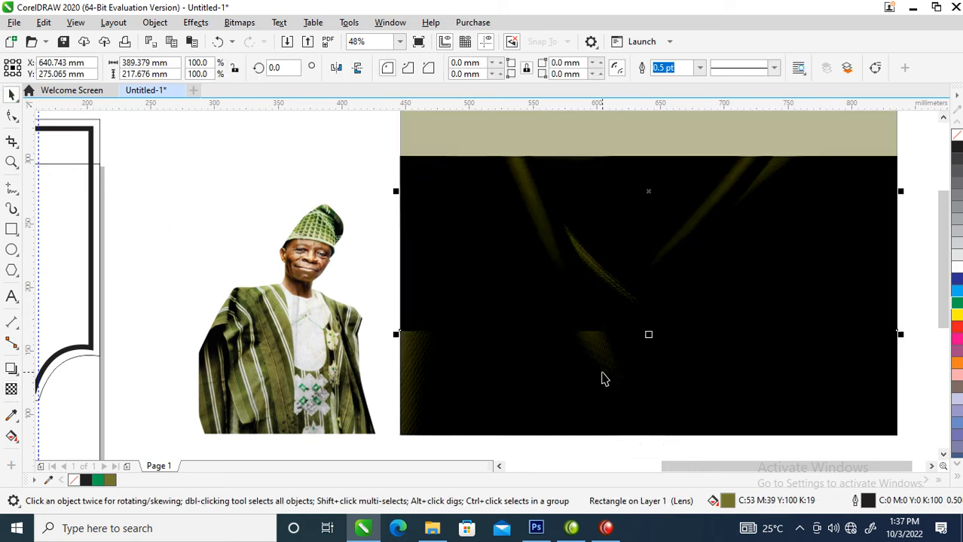
shift+click(596, 381)
key(c)
key(e)
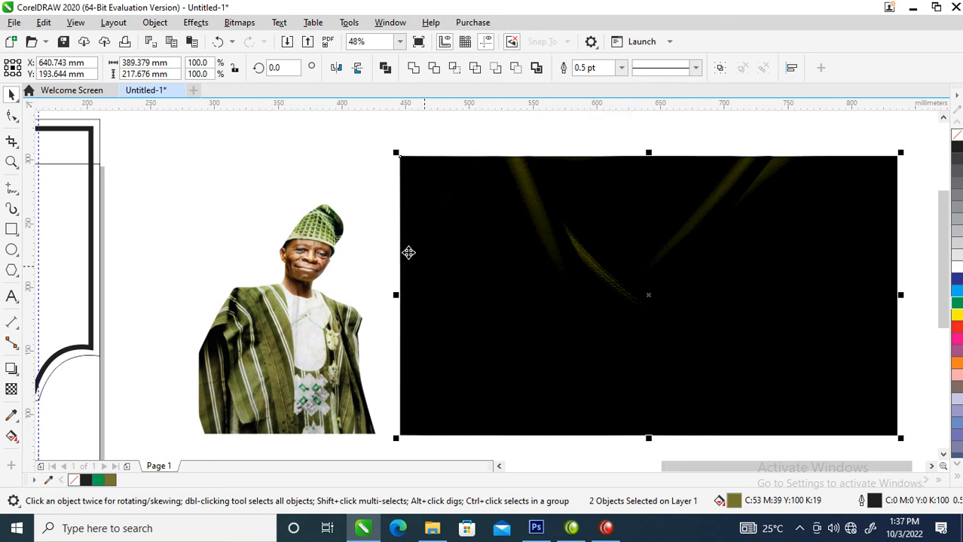
click(660, 256)
key(Escape)
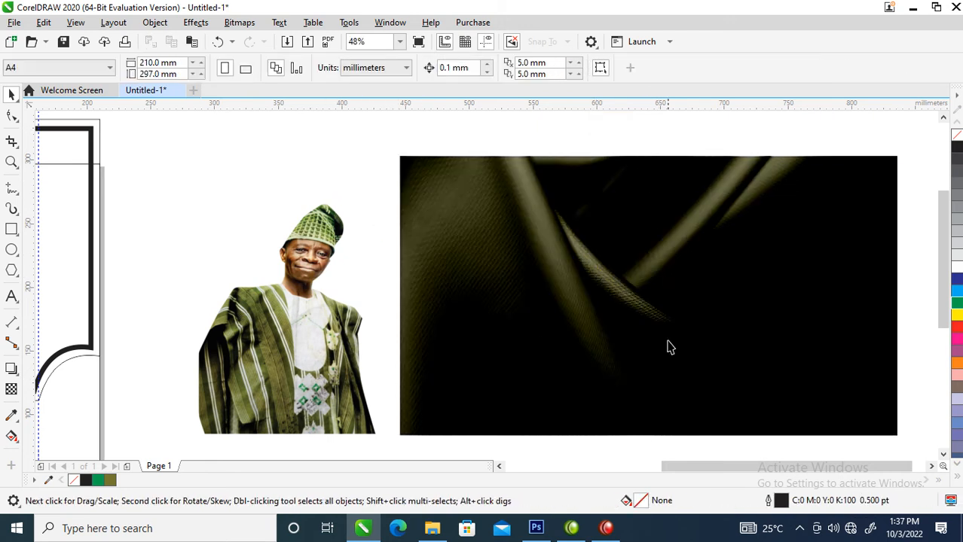
Apply a reset, upward-bent Tone Curve to the grayscale fabric photo to brighten it
click(652, 293)
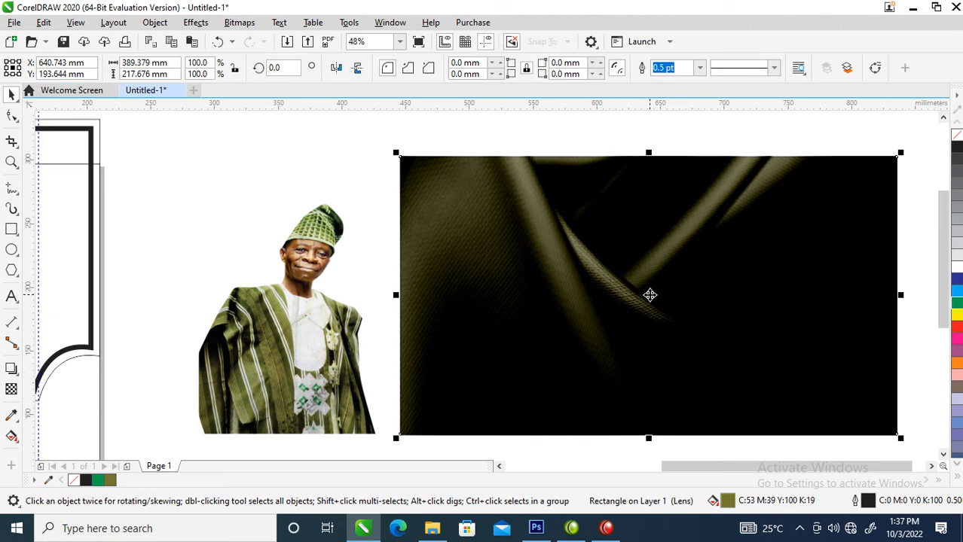
alt+click(643, 298)
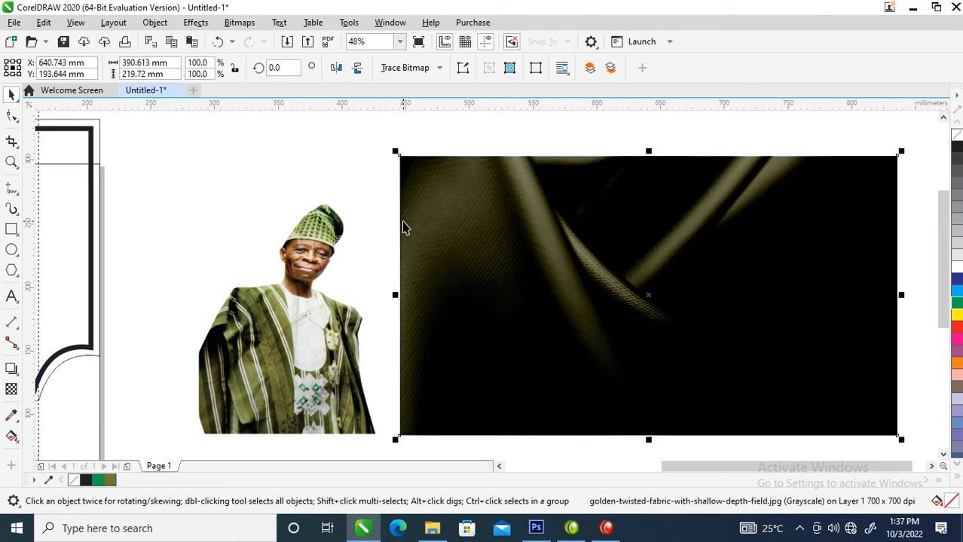
click(254, 25)
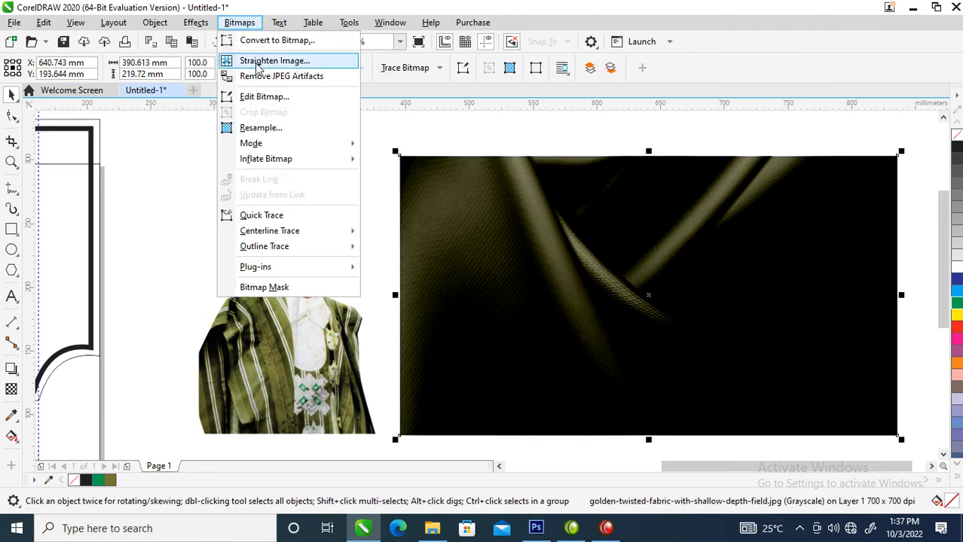
mouse_move(195, 23)
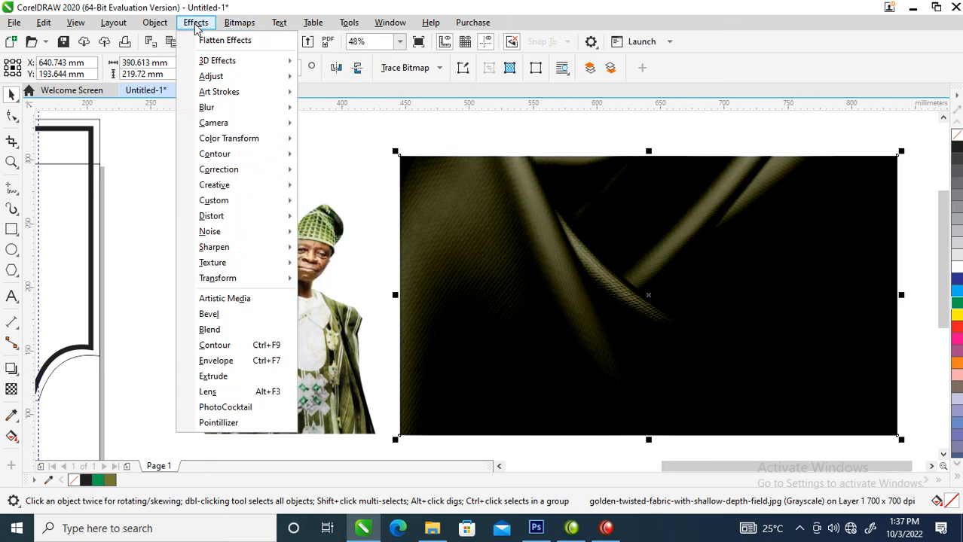
mouse_move(247, 76)
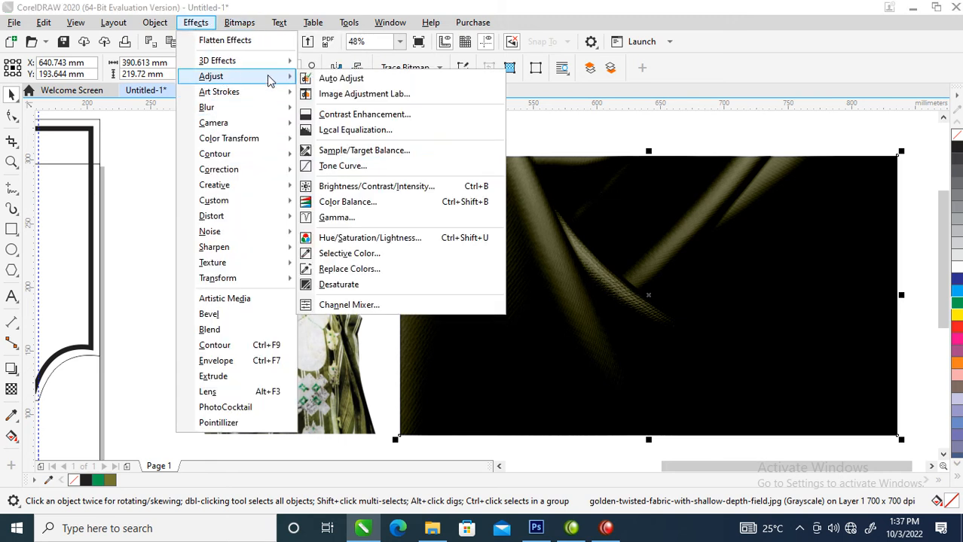
click(337, 169)
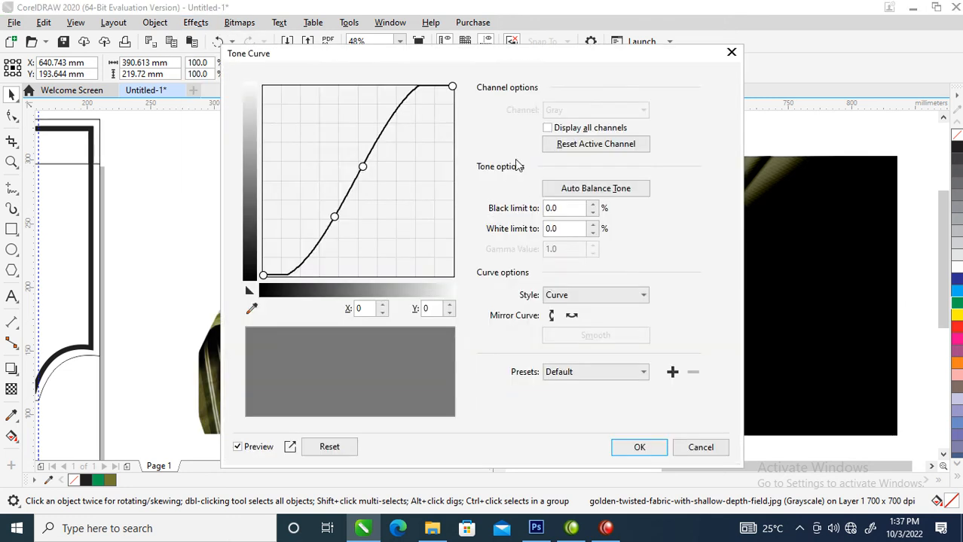
drag(581, 61, 363, 59)
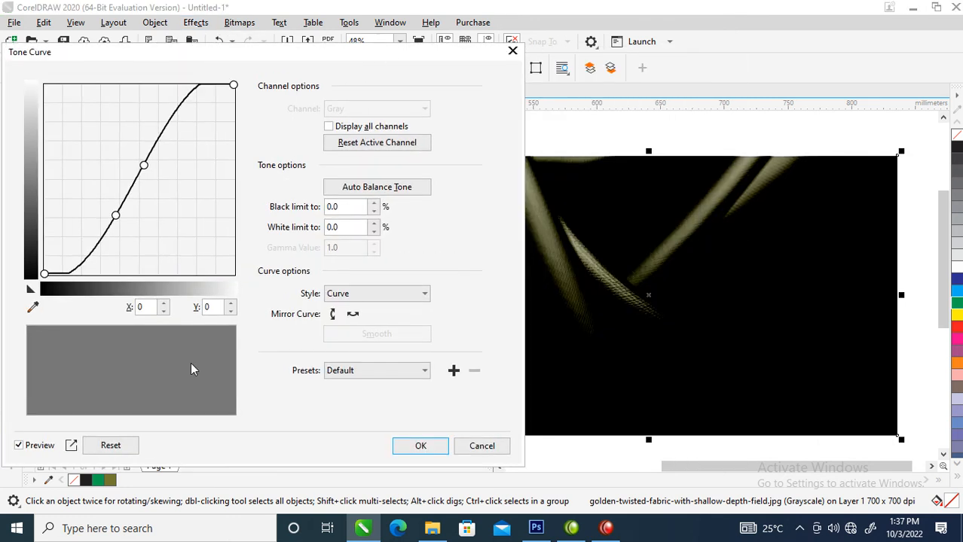
click(110, 445)
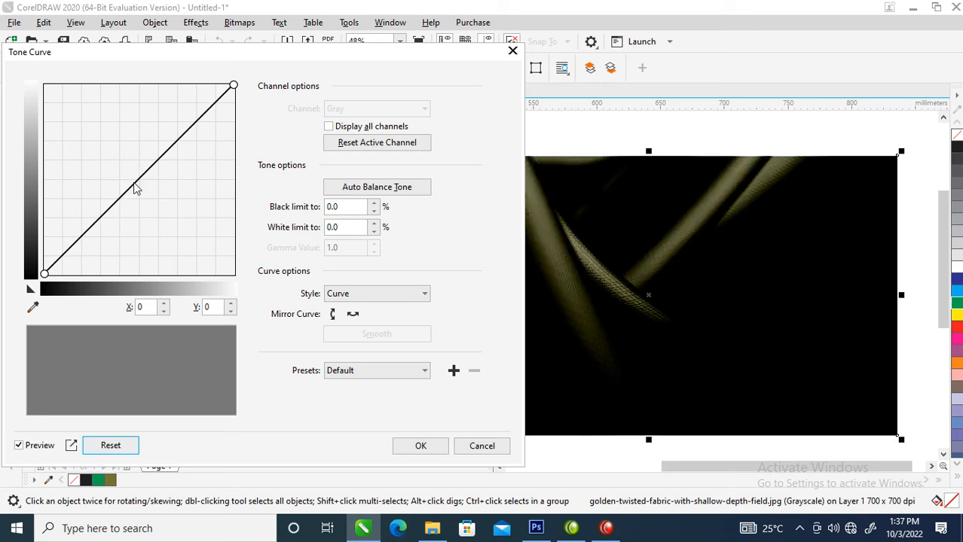
drag(135, 189, 113, 140)
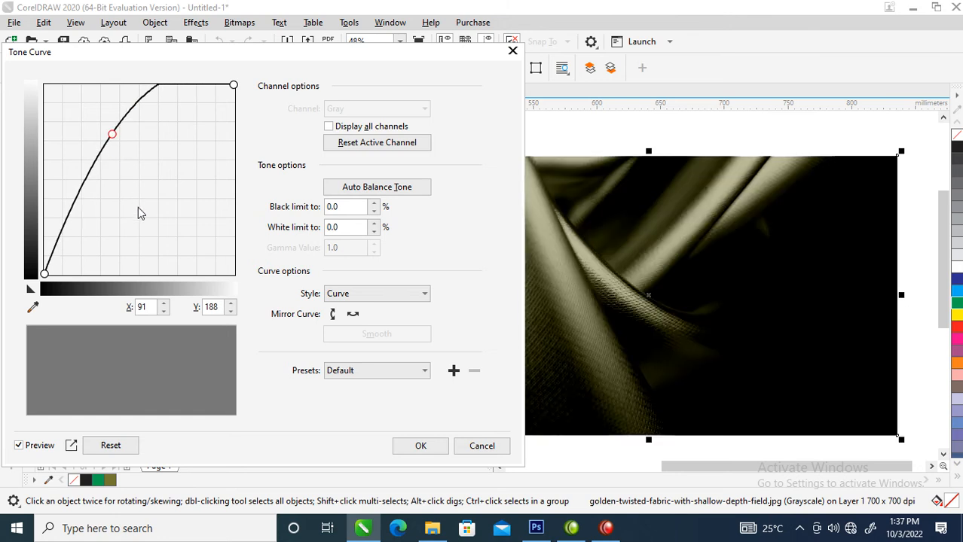
click(421, 446)
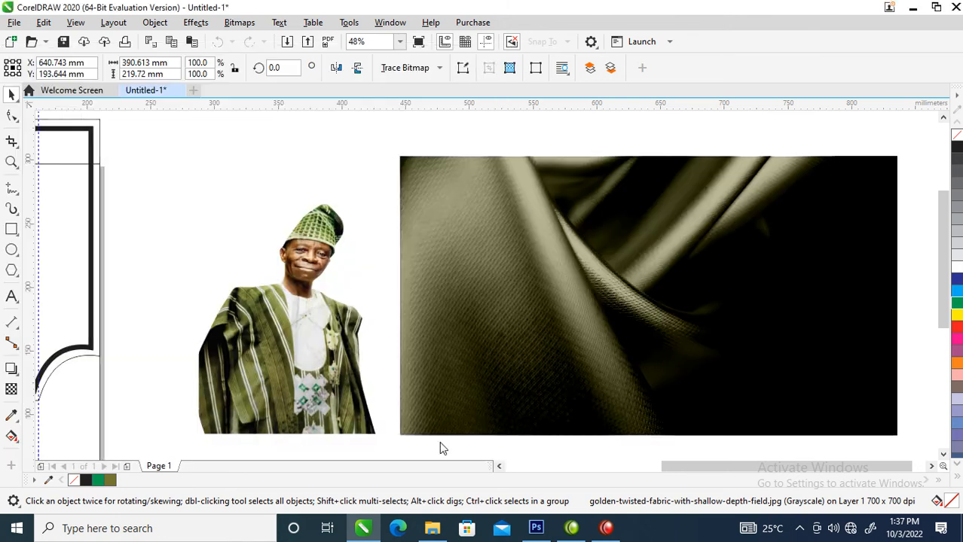
Move the tinted rectangle down and align it with the fabric image
drag(516, 222, 528, 266)
shift+click(527, 168)
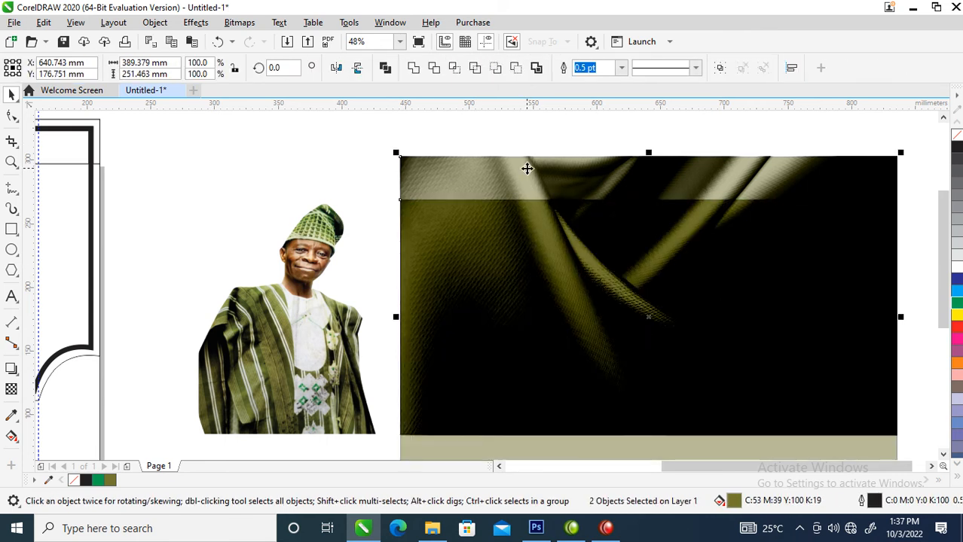
key(t)
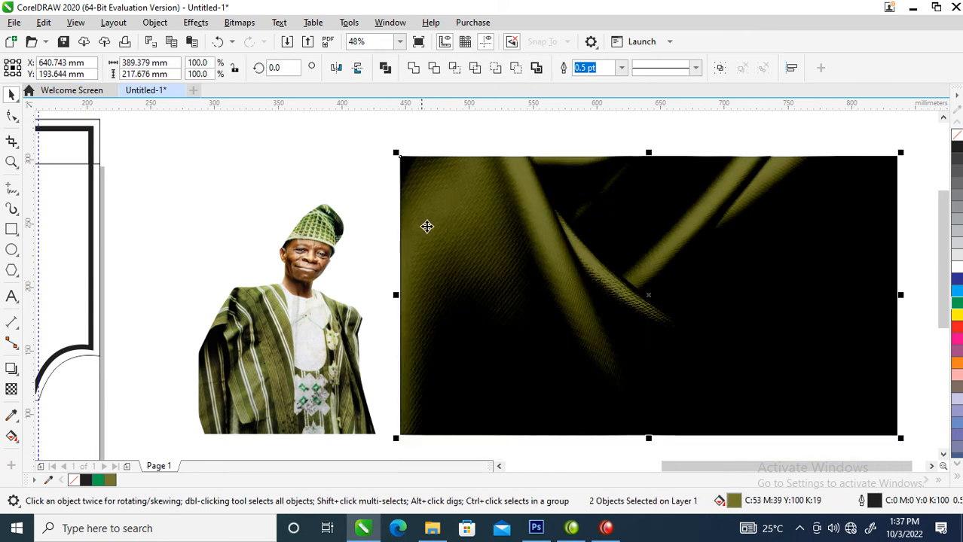
Convert the fabric image and its overlays into one 700 dpi RGB (24-bit) bitmap
scroll(416, 197, down, 3)
drag(388, 156, 590, 303)
key(alt+b)
key(Return)
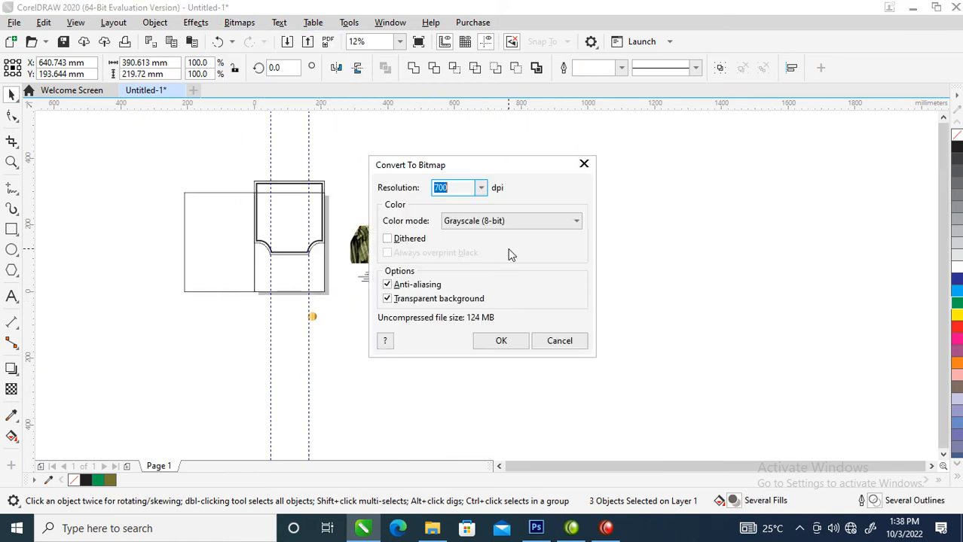
click(575, 224)
click(465, 278)
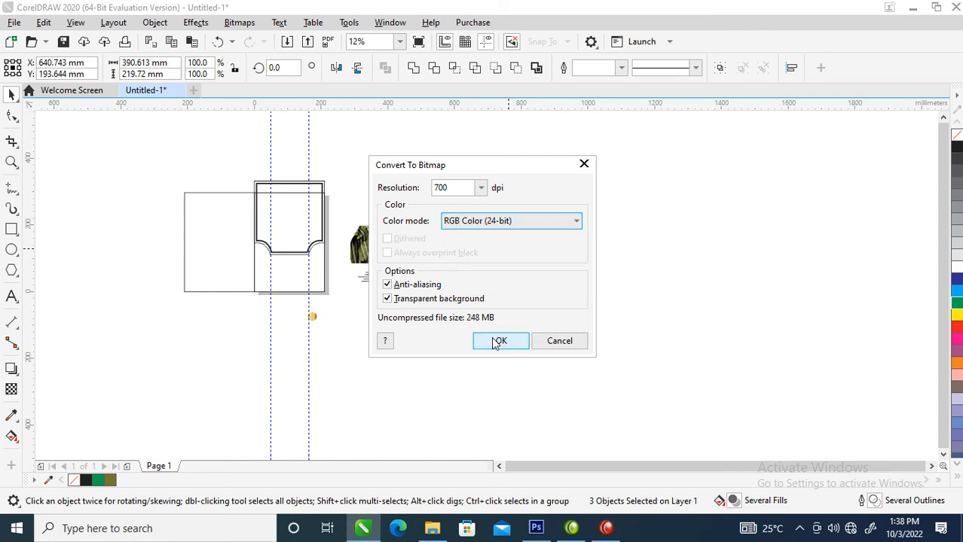
click(497, 343)
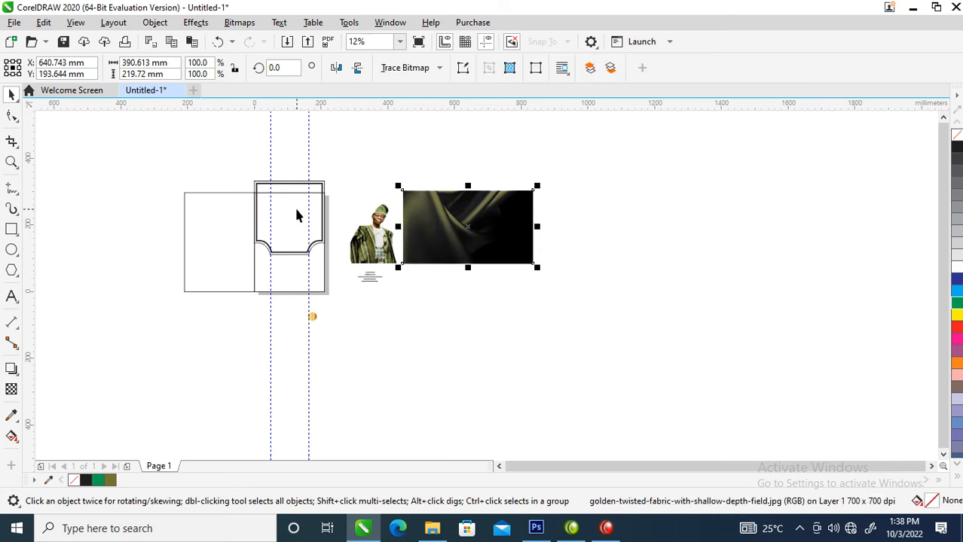
PowerClip the flattened fabric bitmap inside the notched right-panel frame
key(z)
drag(184, 139, 651, 316)
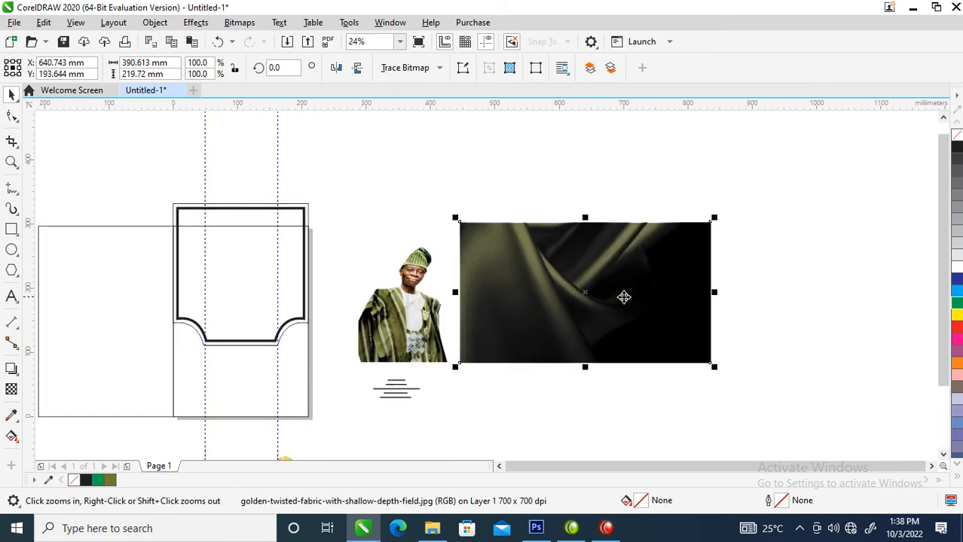
click(647, 290)
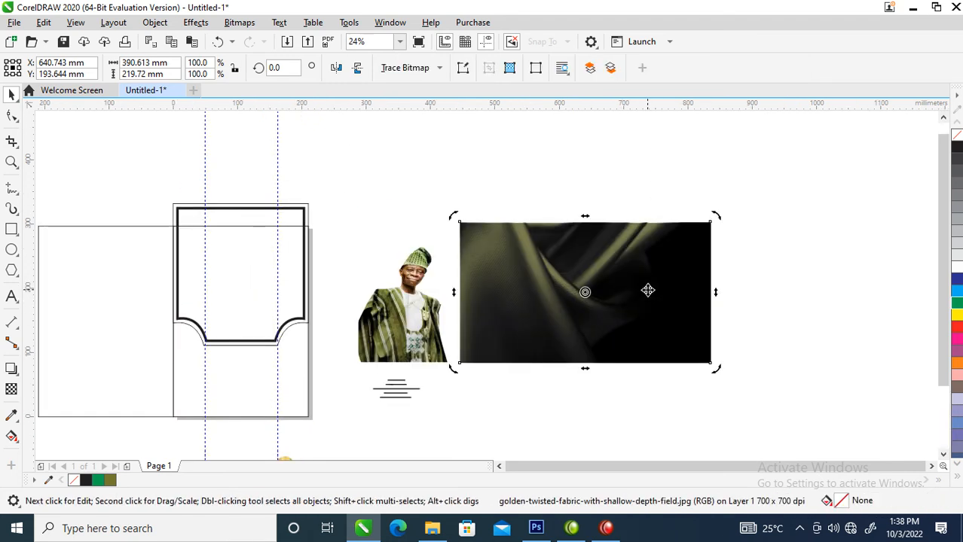
click(155, 22)
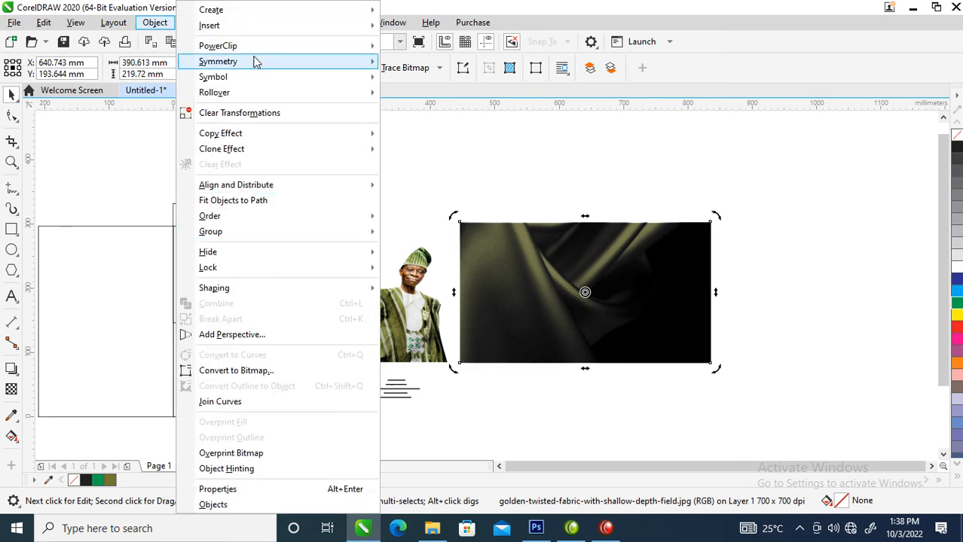
mouse_move(255, 46)
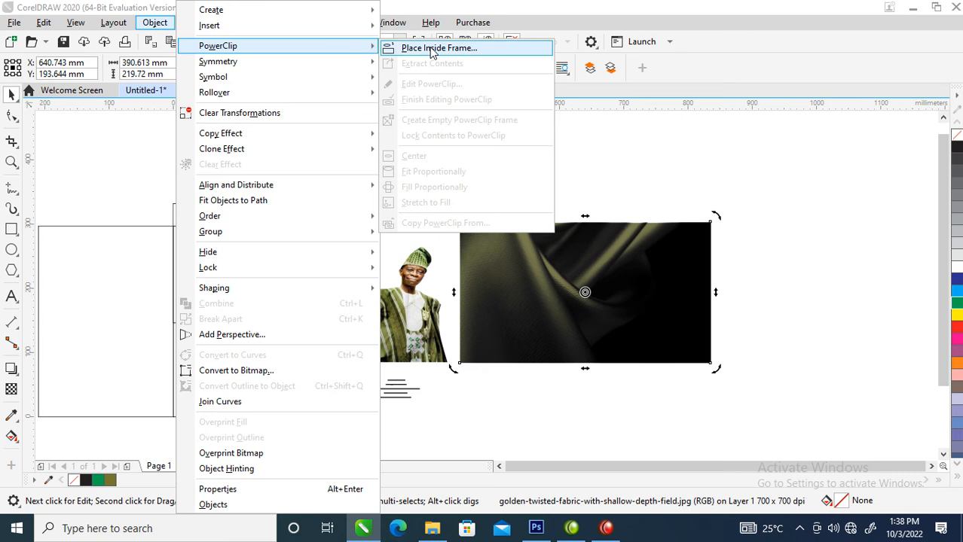
click(434, 49)
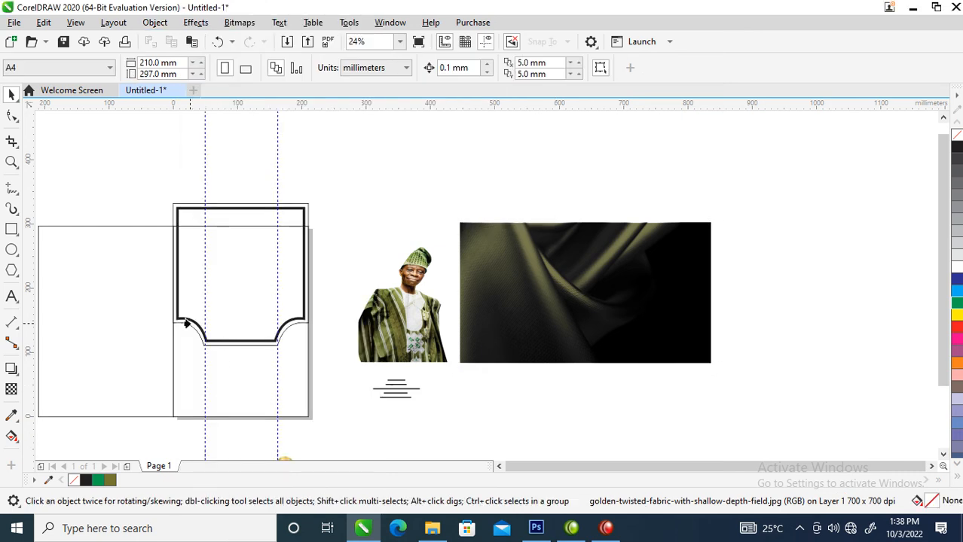
click(186, 324)
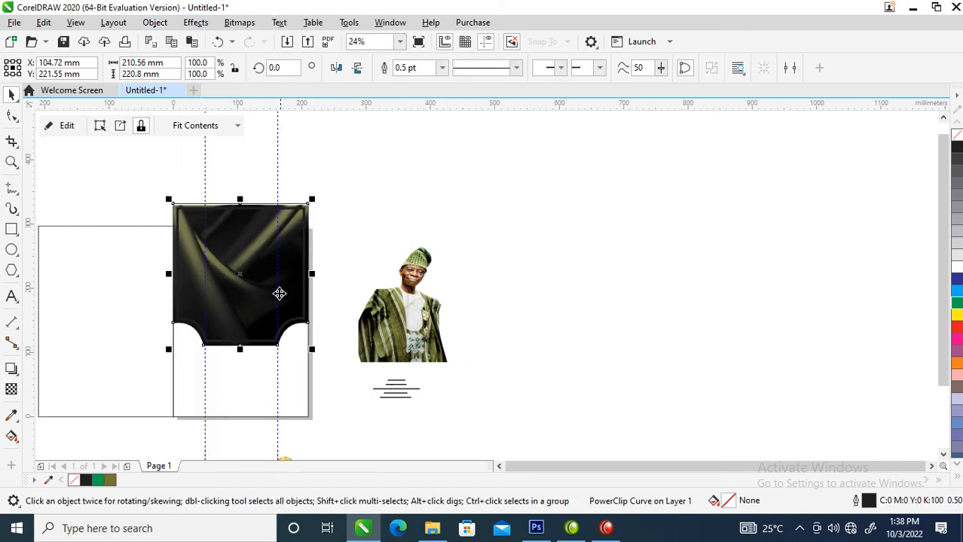
Enlarge the clipped fabric to 173.5% and reposition it within the frame
drag(120, 168, 554, 398)
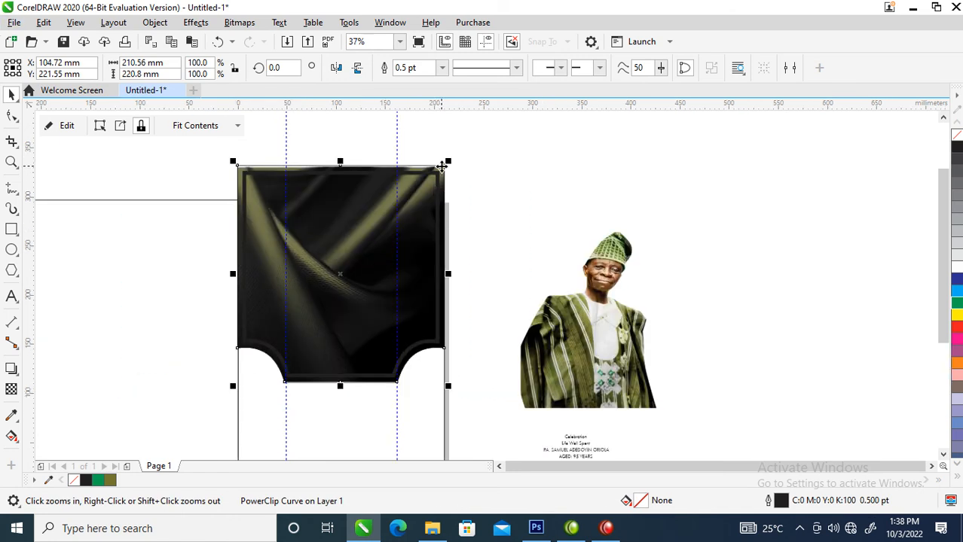
ctrl+click(442, 166)
drag(537, 161, 675, 113)
drag(337, 299, 449, 318)
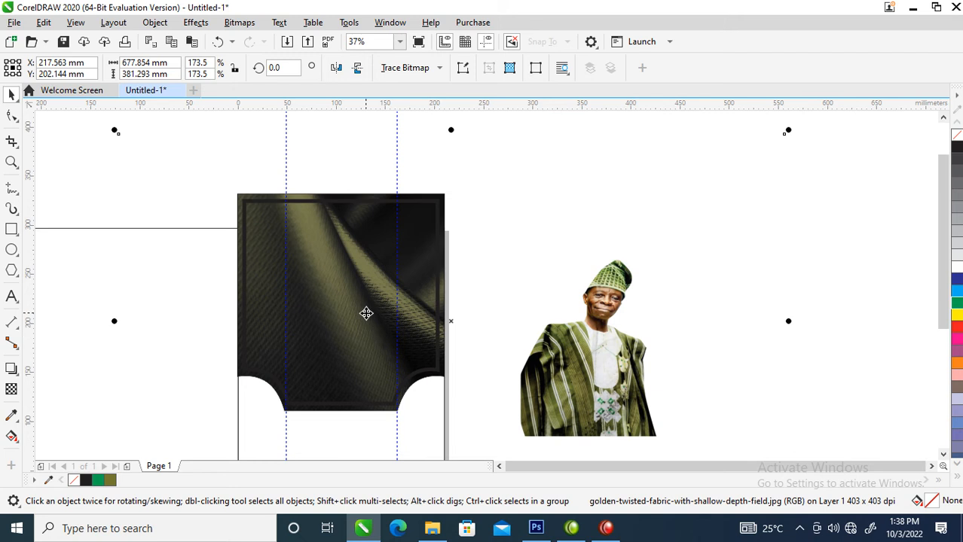
drag(365, 314, 325, 317)
click(759, 255)
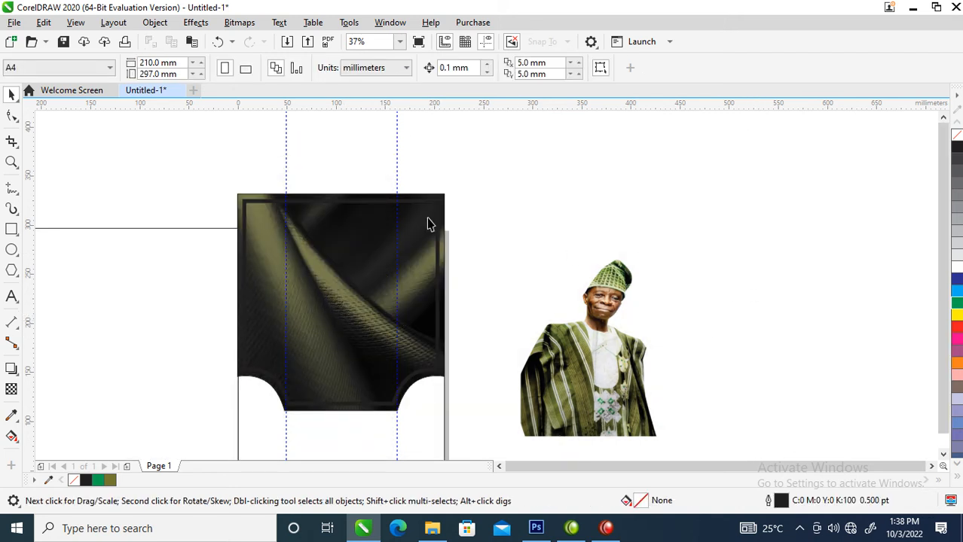
Move the gold circle up beside the fabric panel and select the border frame
scroll(428, 221, down, 2)
key(F2)
drag(299, 172, 345, 262)
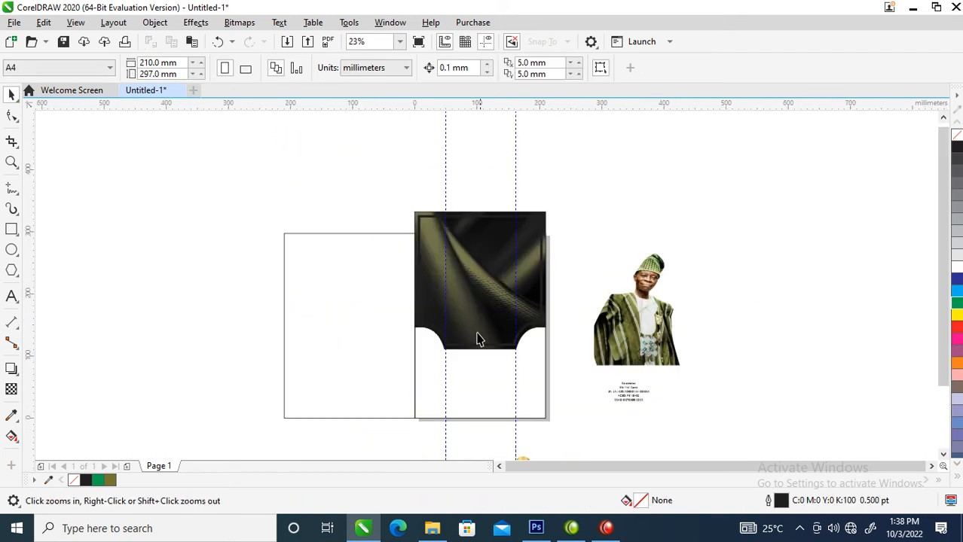
drag(520, 458, 563, 283)
key(F2)
drag(431, 240, 627, 314)
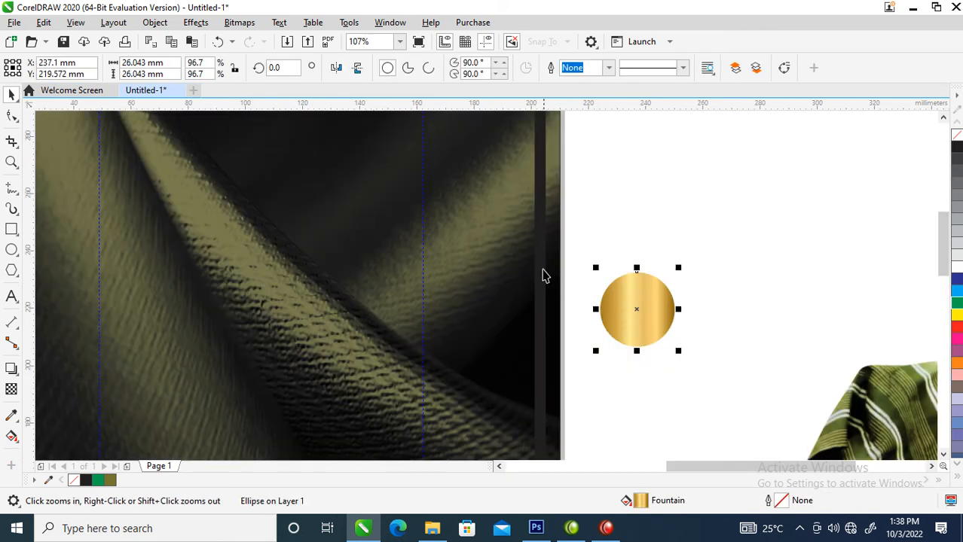
click(541, 173)
Copy all of the gold circle's properties onto the border frame
click(950, 274)
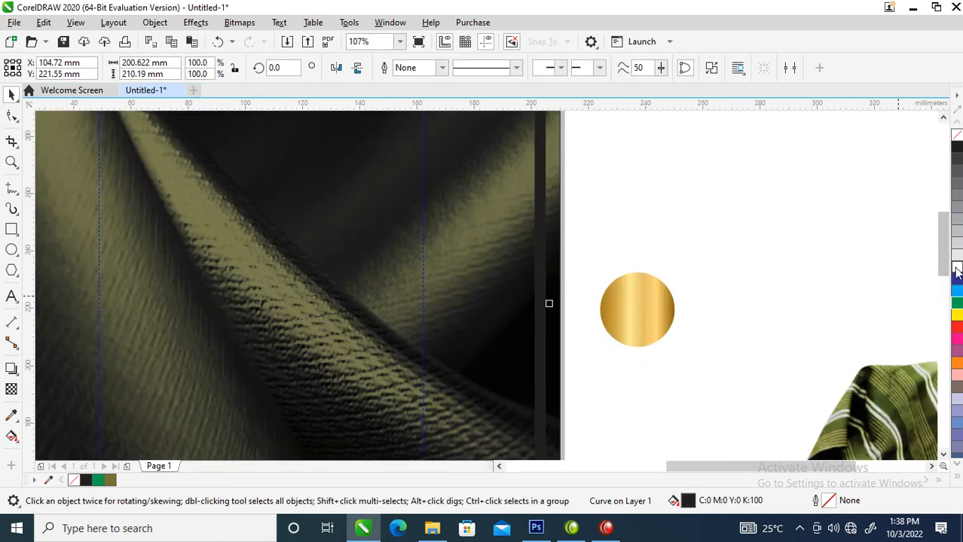
drag(651, 320, 540, 229)
right_click(540, 229)
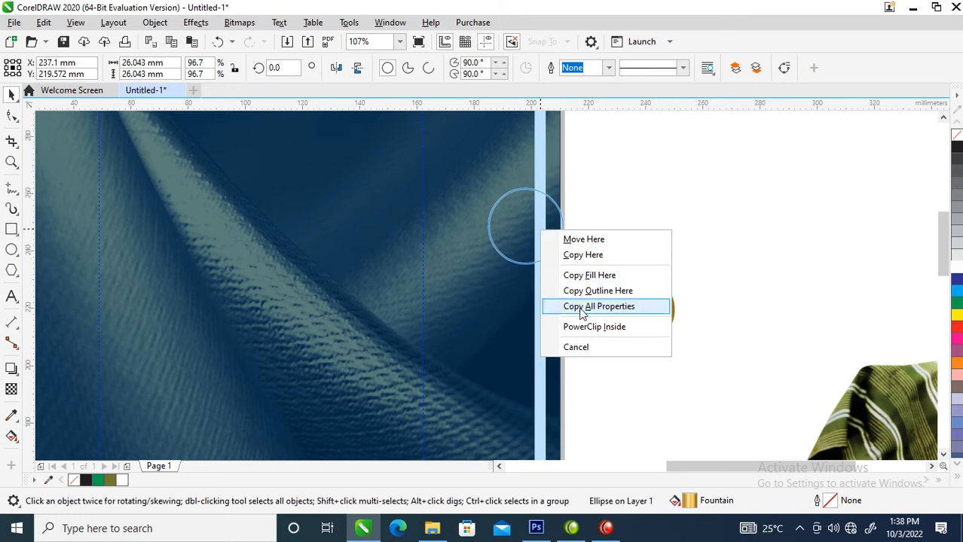
click(582, 310)
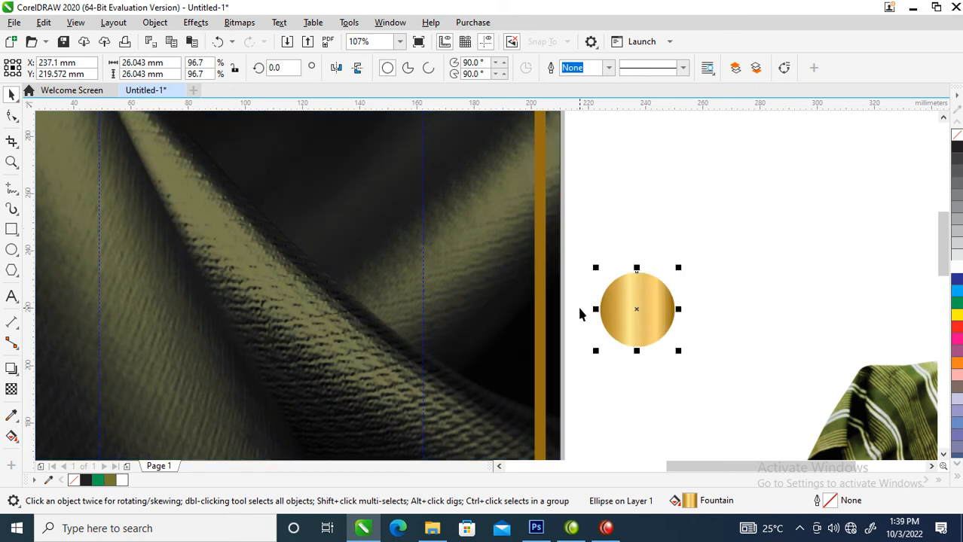
Zoom out and select the fabric panel together with its gold border
scroll(580, 315, down, 5)
key(z)
drag(327, 197, 747, 447)
drag(294, 136, 552, 407)
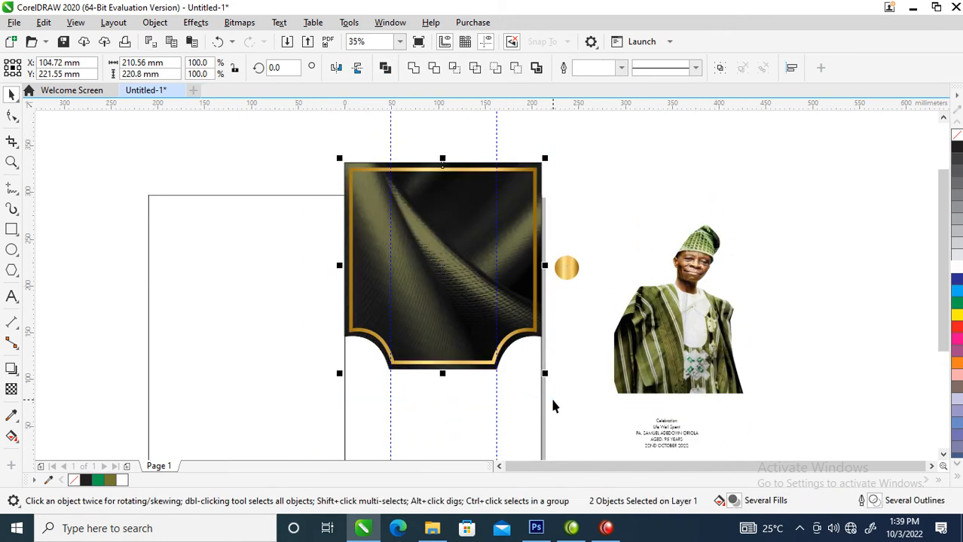
Group the fabric panel with its gold border and PowerClip them into the right page panel
key(ctrl+g)
drag(428, 253, 432, 286)
click(152, 23)
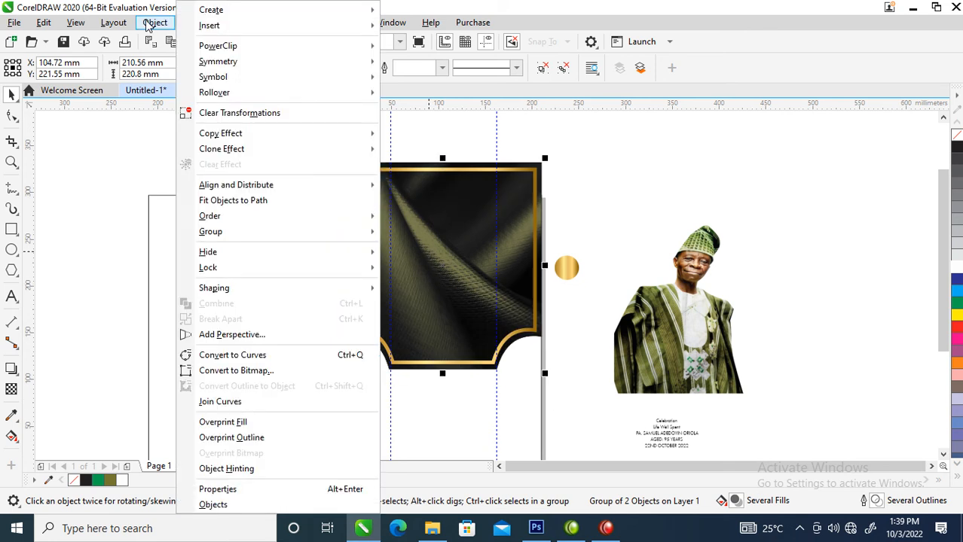
mouse_move(234, 45)
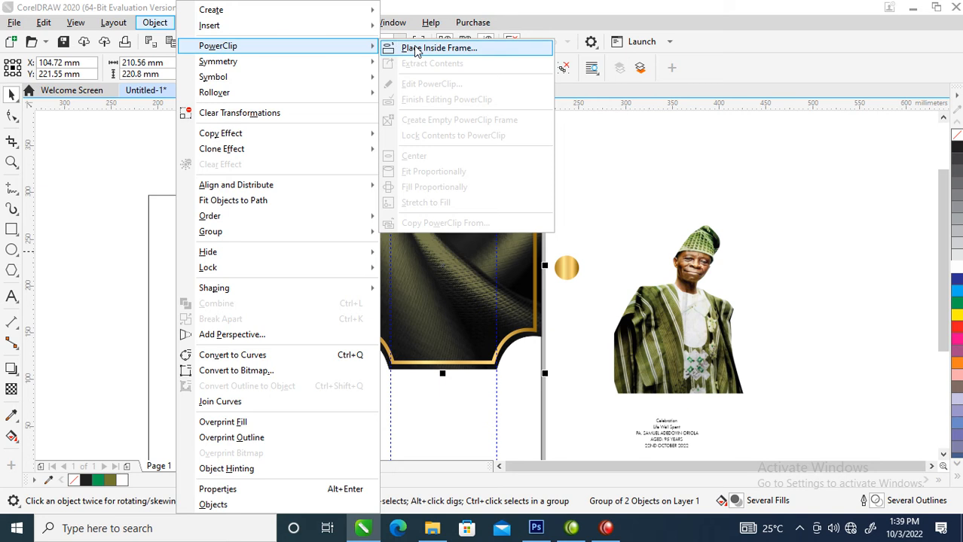
click(413, 50)
click(415, 415)
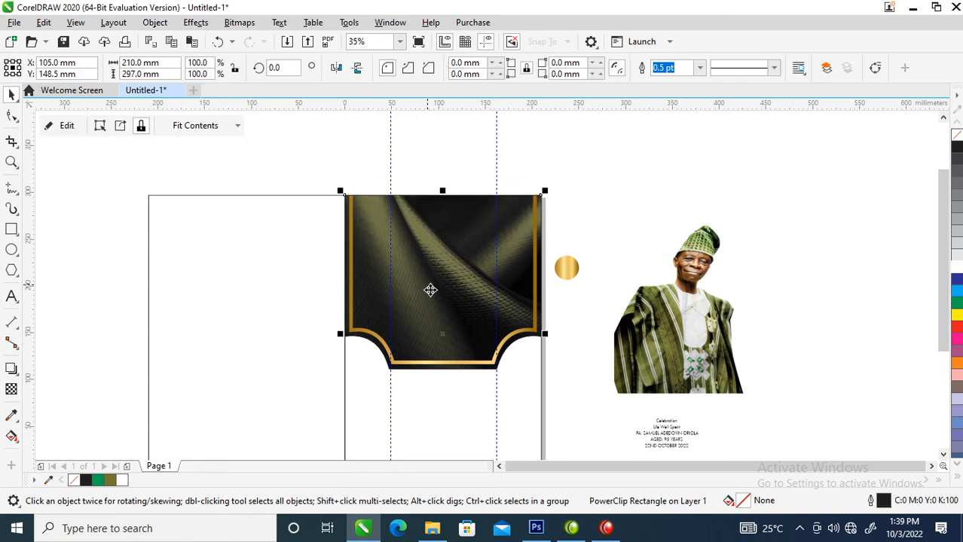
Shift the clipped artwork lower within the page panel
ctrl+click(434, 243)
drag(437, 256, 440, 285)
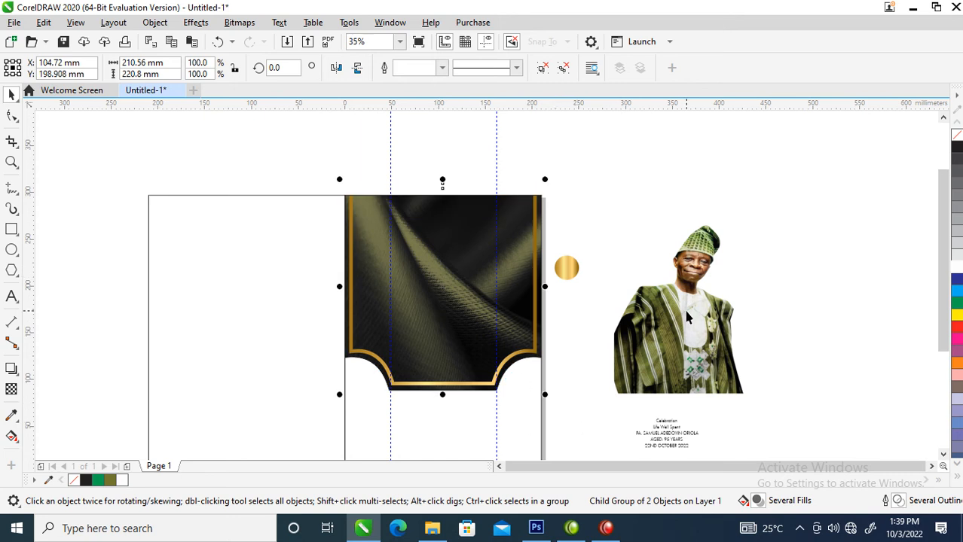
click(634, 187)
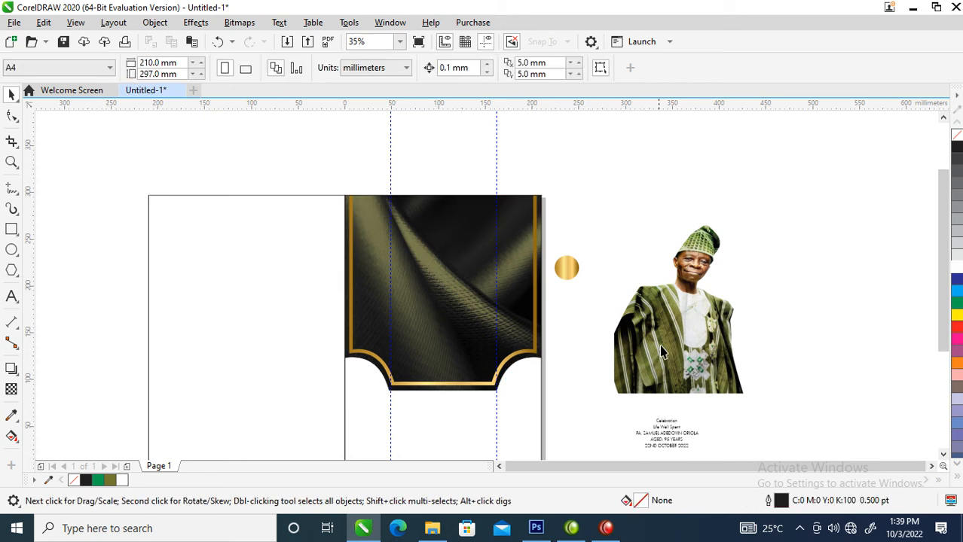
drag(663, 340, 435, 341)
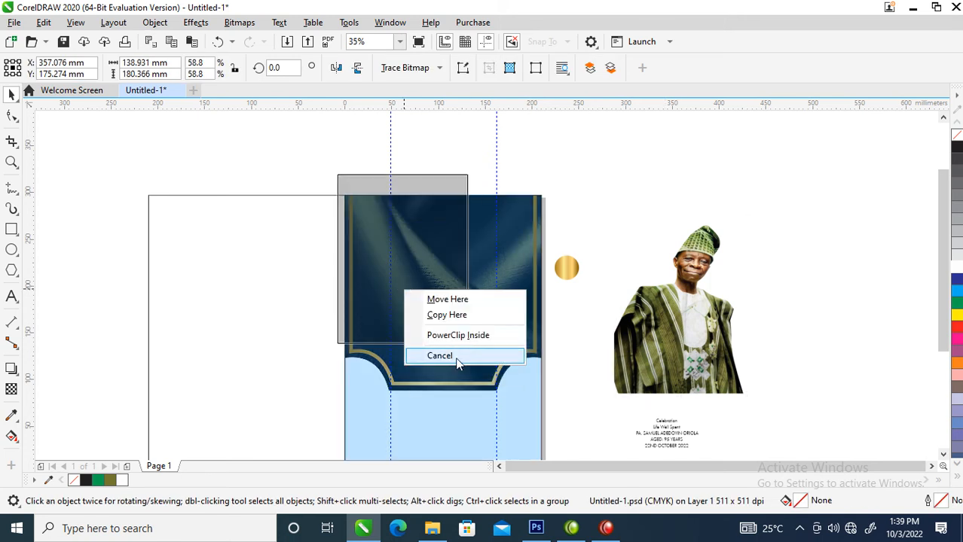
click(473, 336)
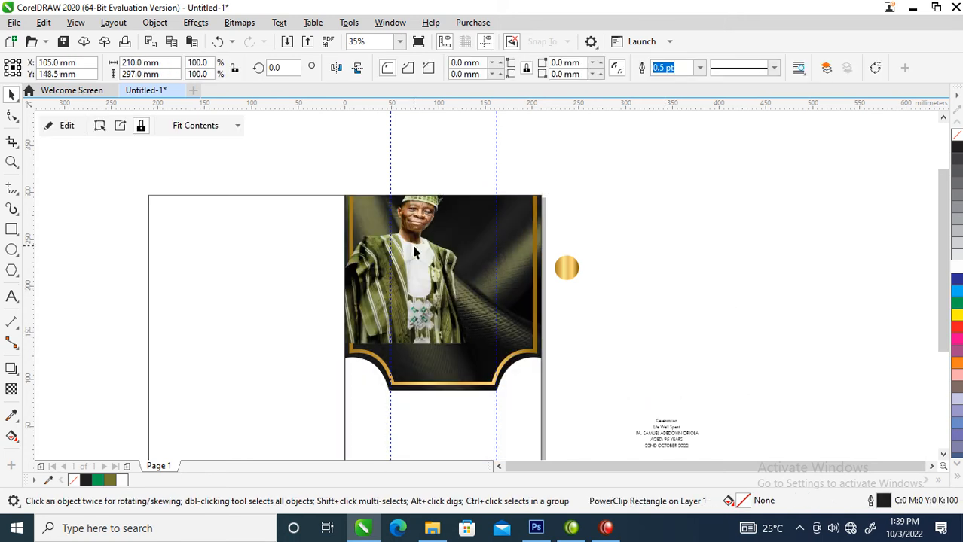
drag(418, 256, 406, 408)
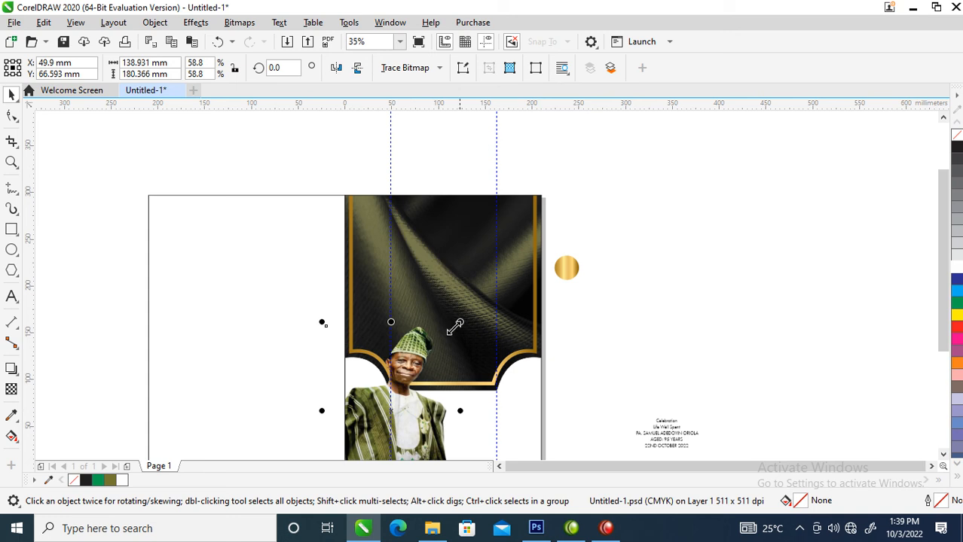
drag(464, 318, 513, 250)
drag(417, 374, 420, 382)
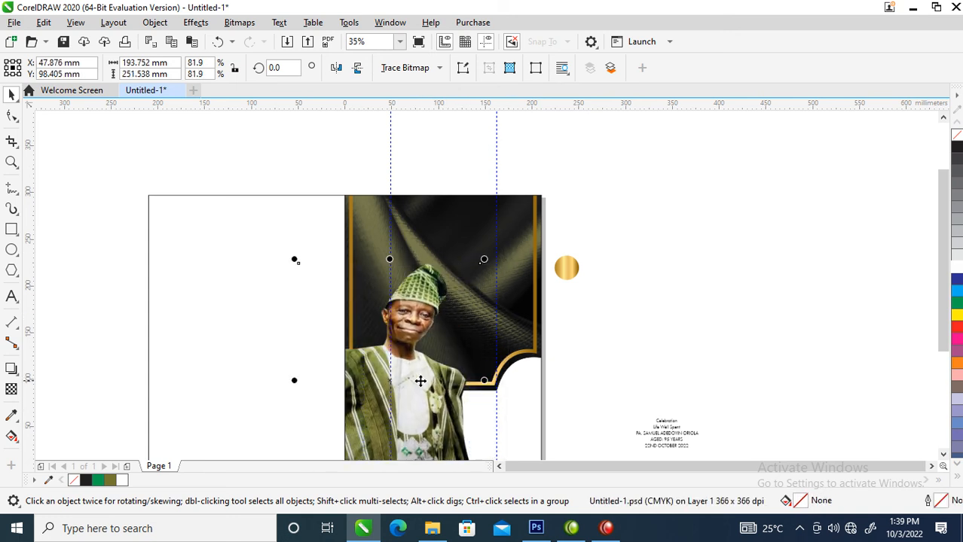
click(600, 300)
scroll(353, 283, down, 2)
key(F2)
drag(245, 218, 474, 349)
click(434, 271)
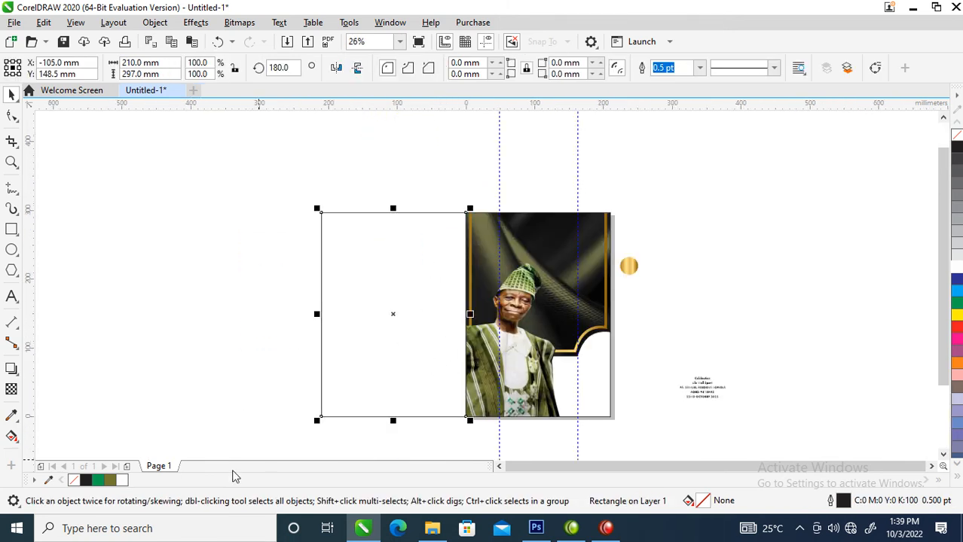
Fill the left panel with the olive swatch
click(112, 481)
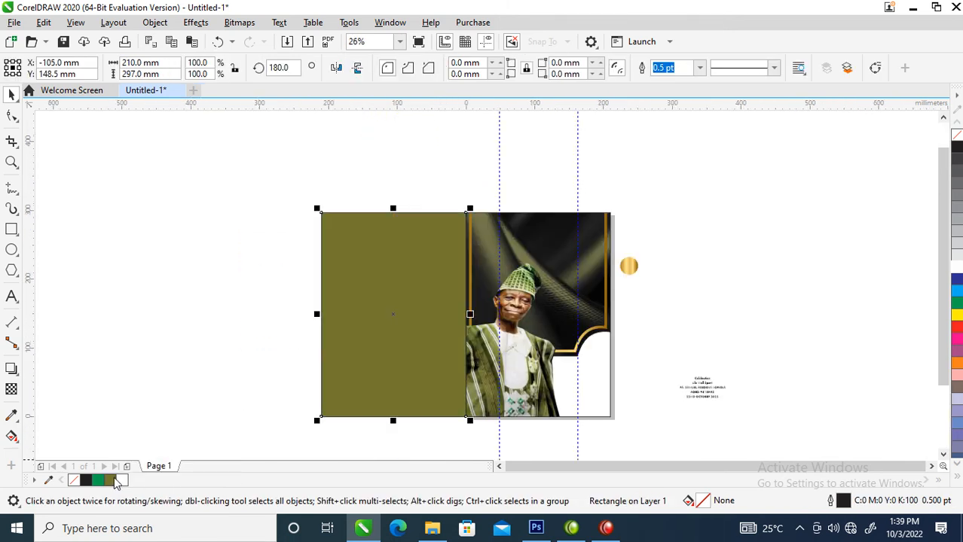
key(F2)
drag(277, 189, 539, 206)
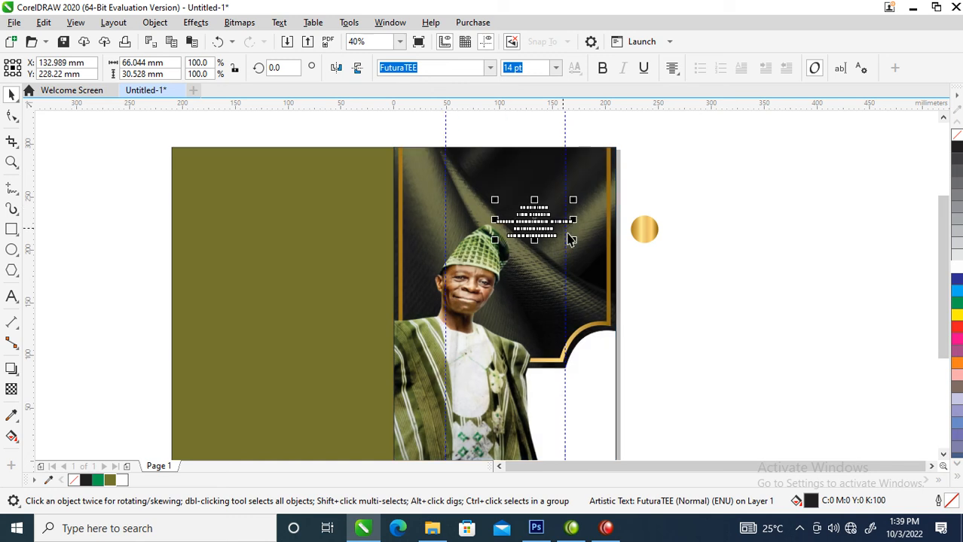
Break apart the text and move 'Celebration' and 'Life Well Spent' to the panel's top
key(F2)
drag(408, 148, 690, 271)
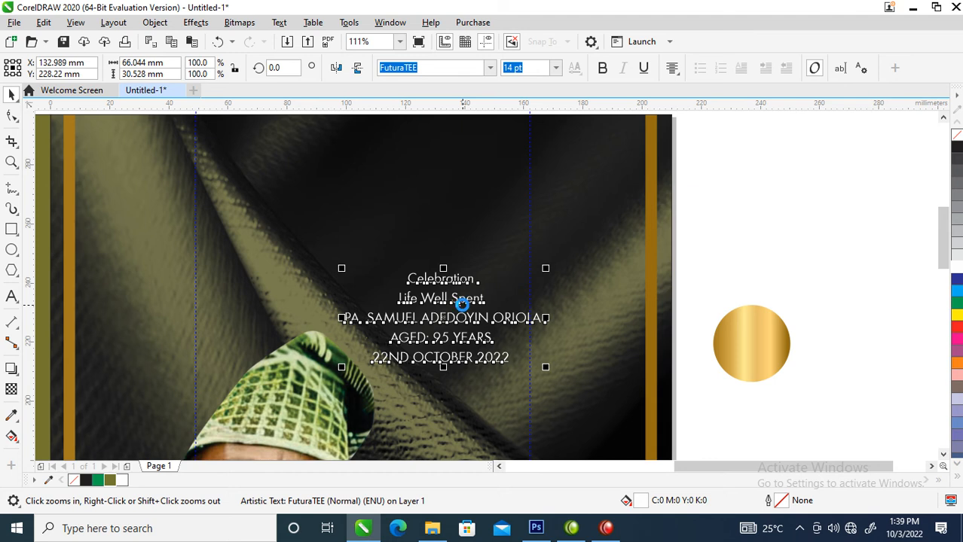
key(ctrl+k)
shift+click(465, 303)
drag(465, 303, 398, 163)
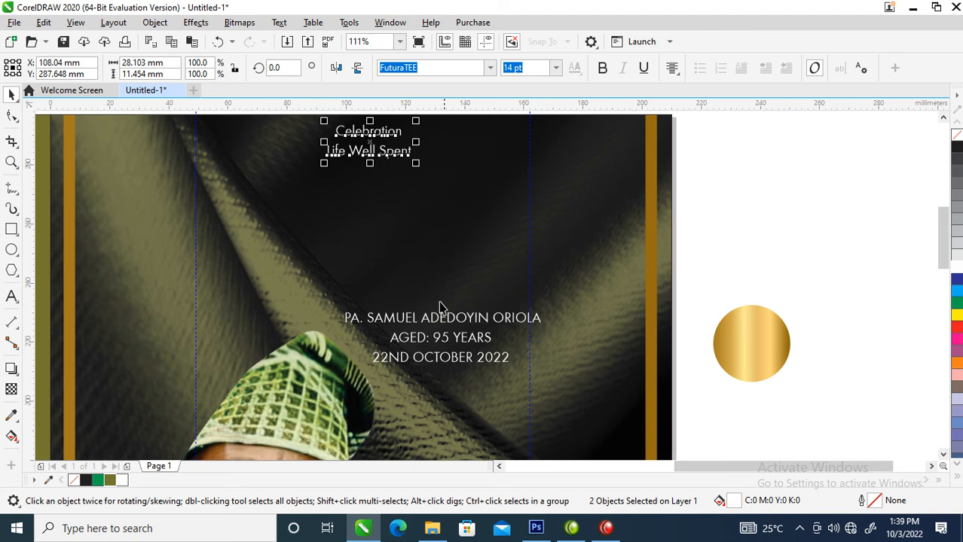
click(350, 197)
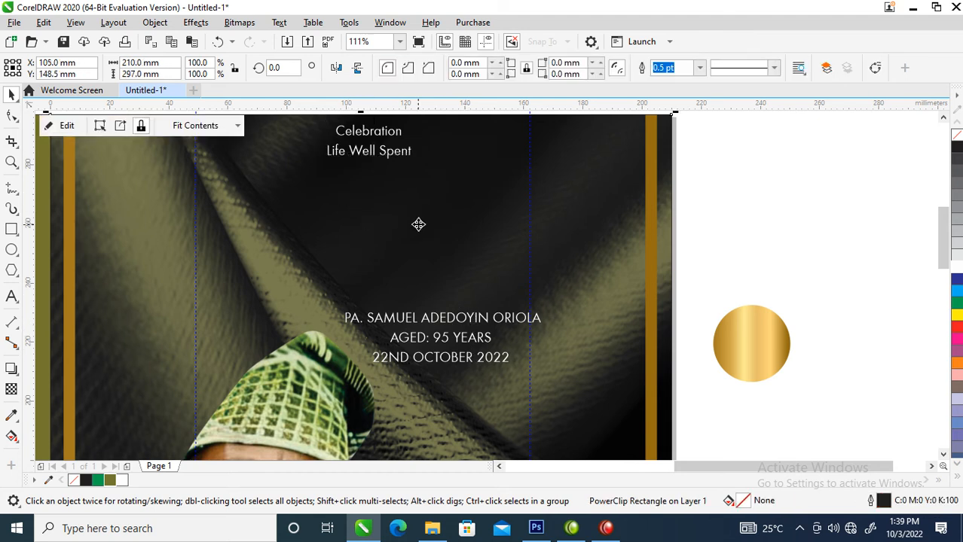
scroll(435, 303, down, 4)
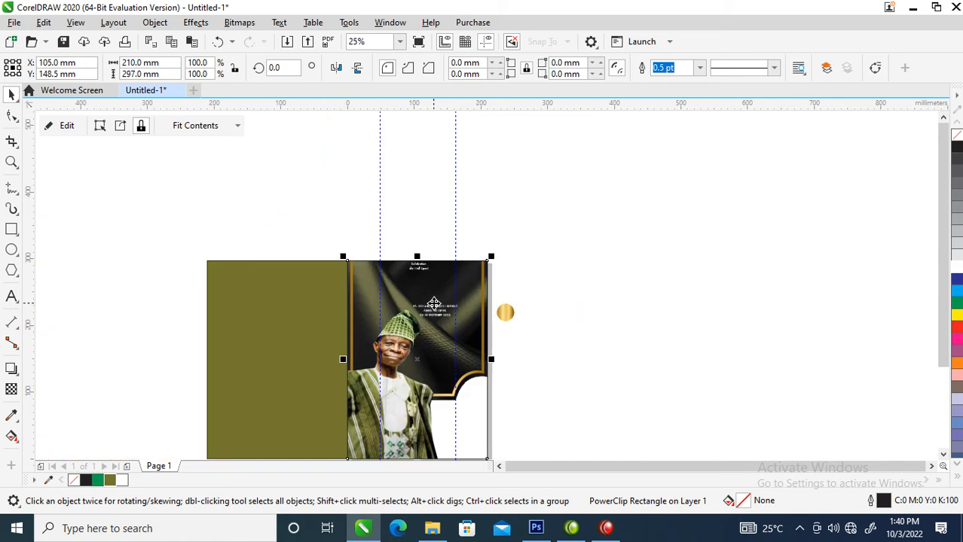
key(z)
drag(268, 226, 549, 299)
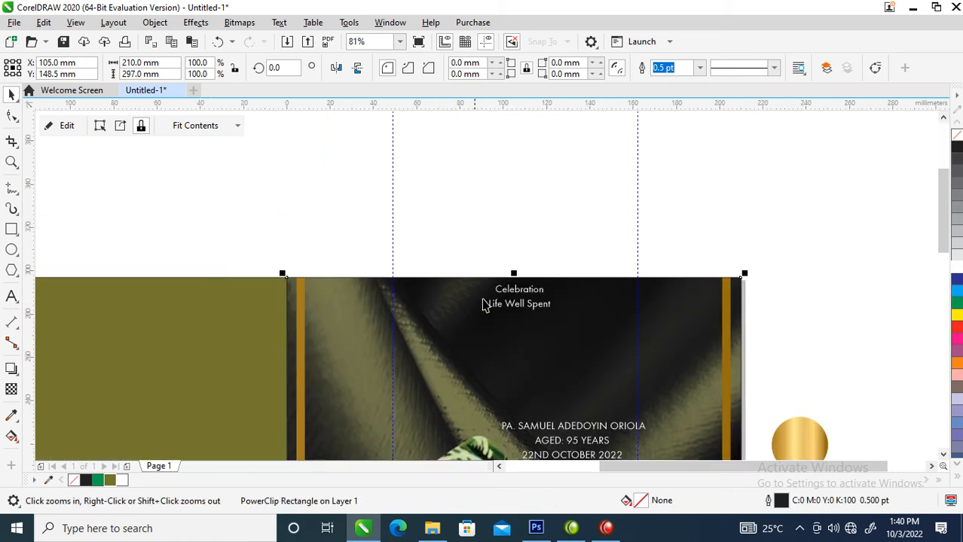
Zoom in on the heading and select both the 'Celebration' and 'Life Well Spent' lines
key(space)
click(529, 297)
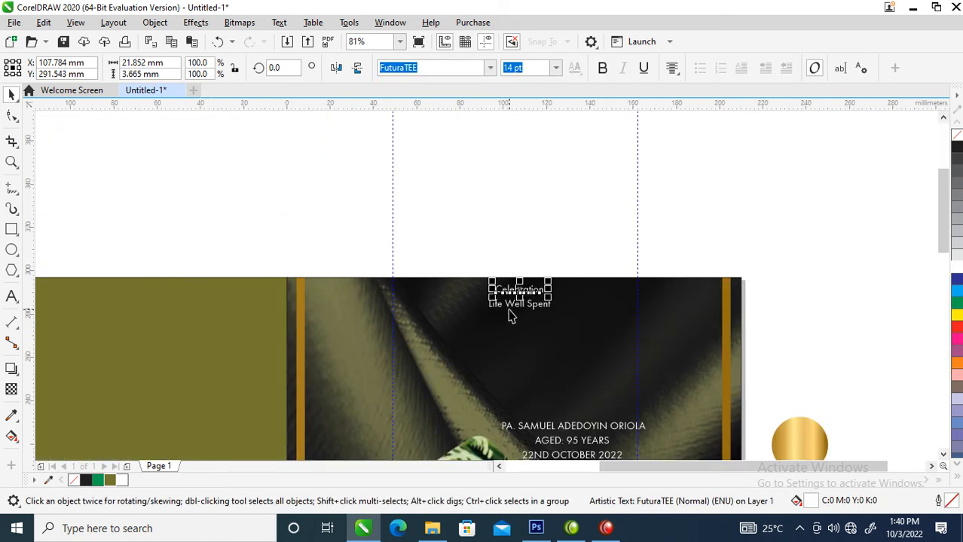
shift+click(510, 305)
key(z)
drag(435, 275, 637, 369)
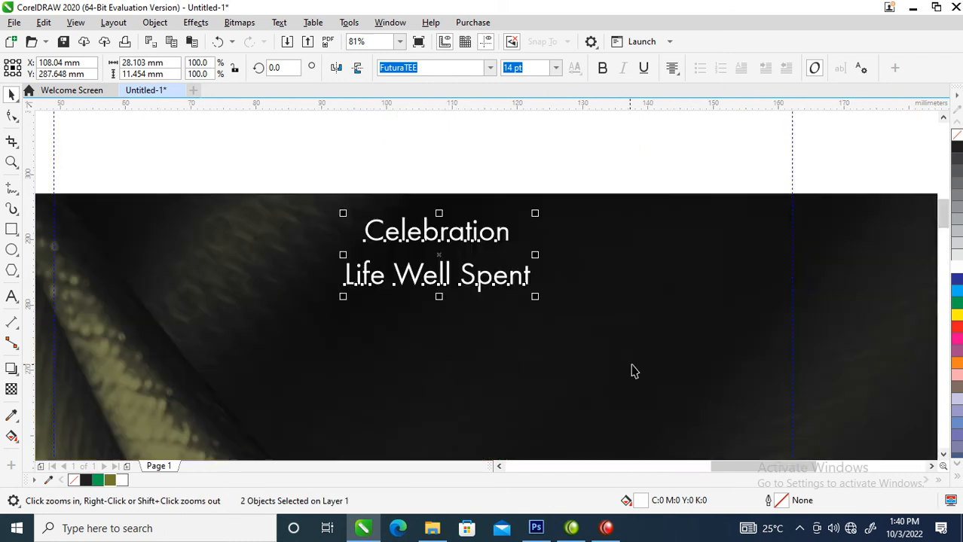
click(495, 171)
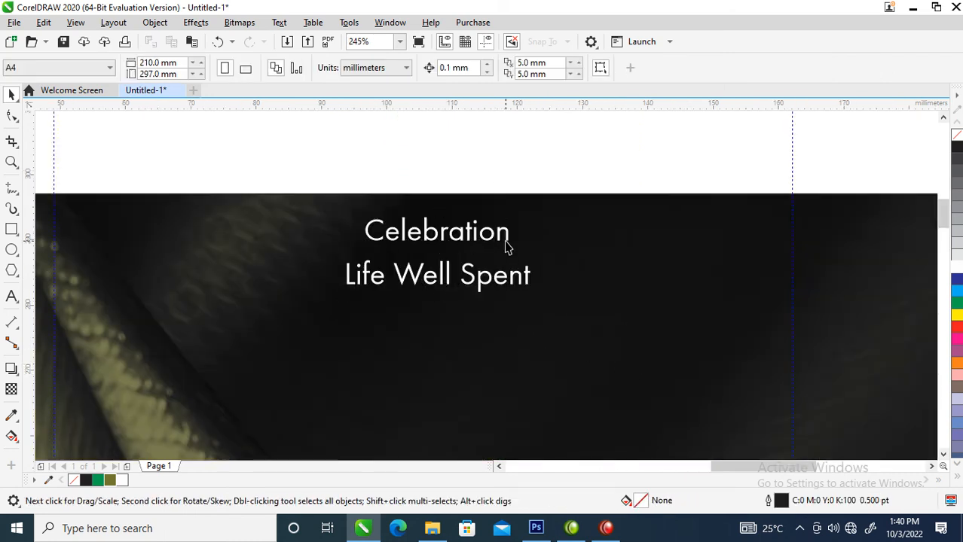
click(509, 238)
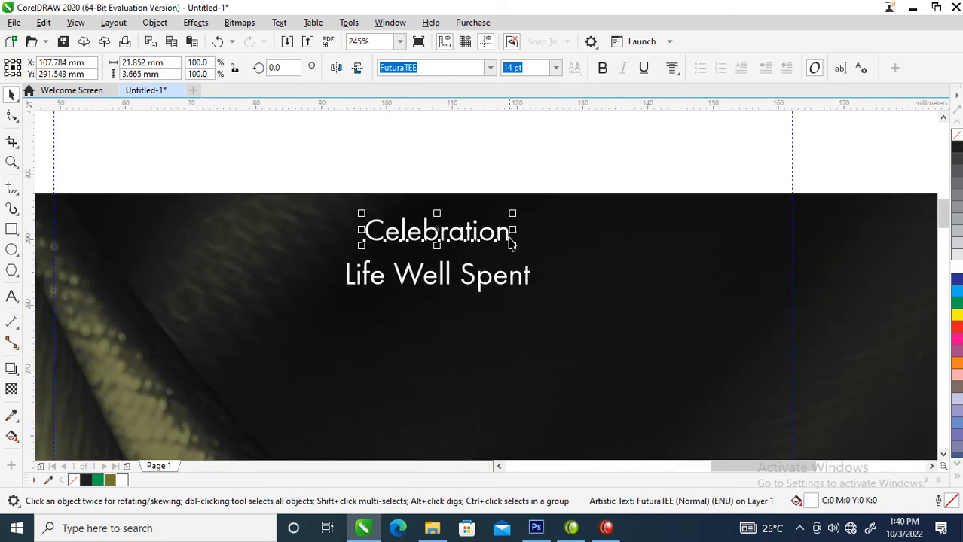
shift+click(441, 282)
Combine the two lines with Ctrl+L and add 'of' so it reads 'Celebration of Life Well Spent'
key(ctrl+l)
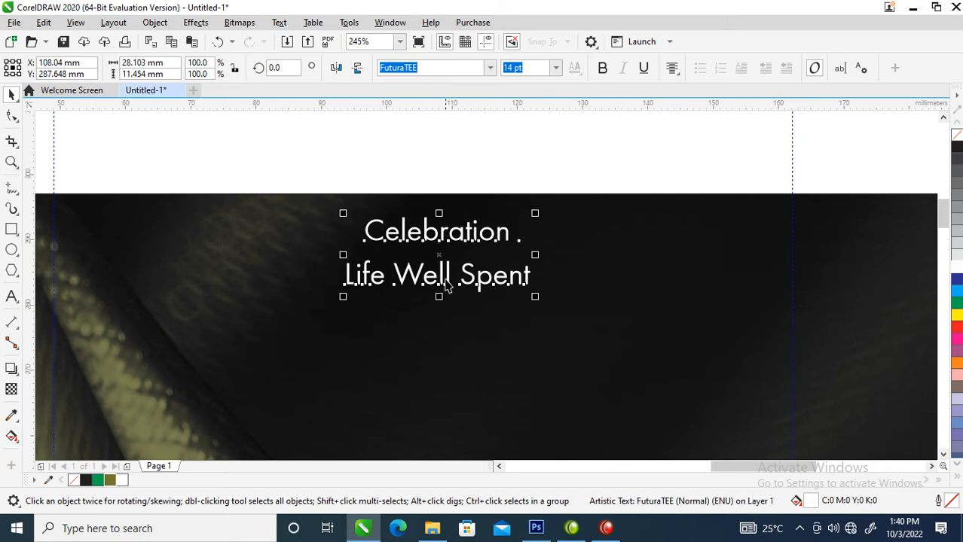
double_click(346, 284)
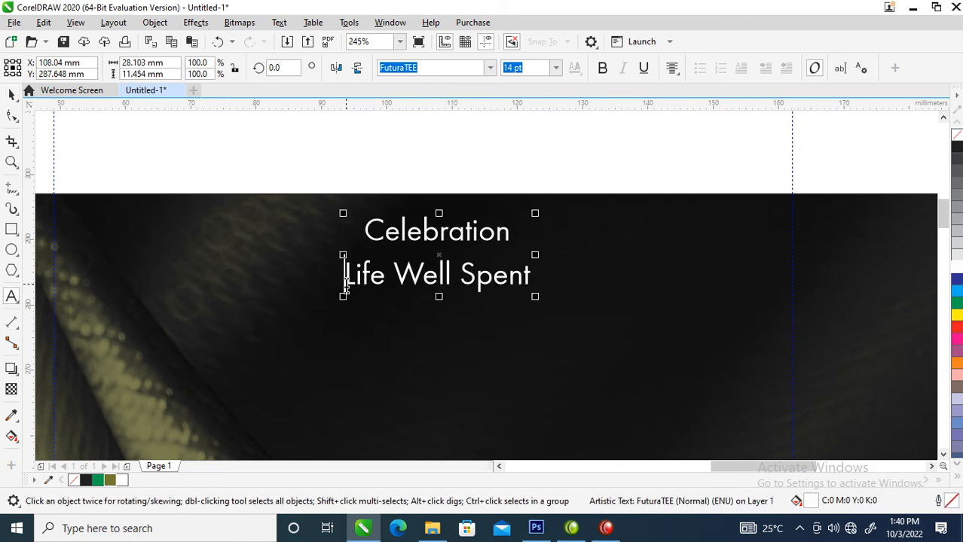
key(BackSpace)
text(of Life Well Spent)
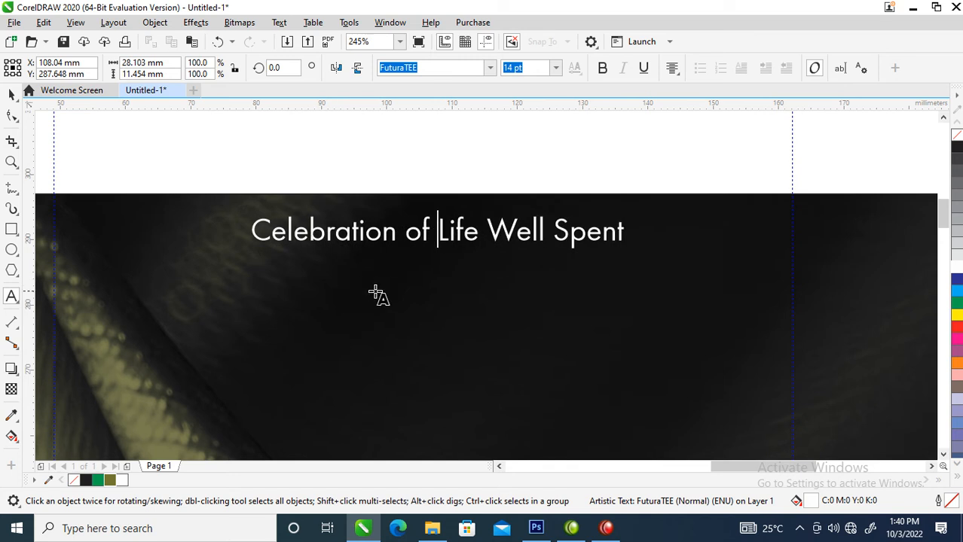
key(ctrl+space)
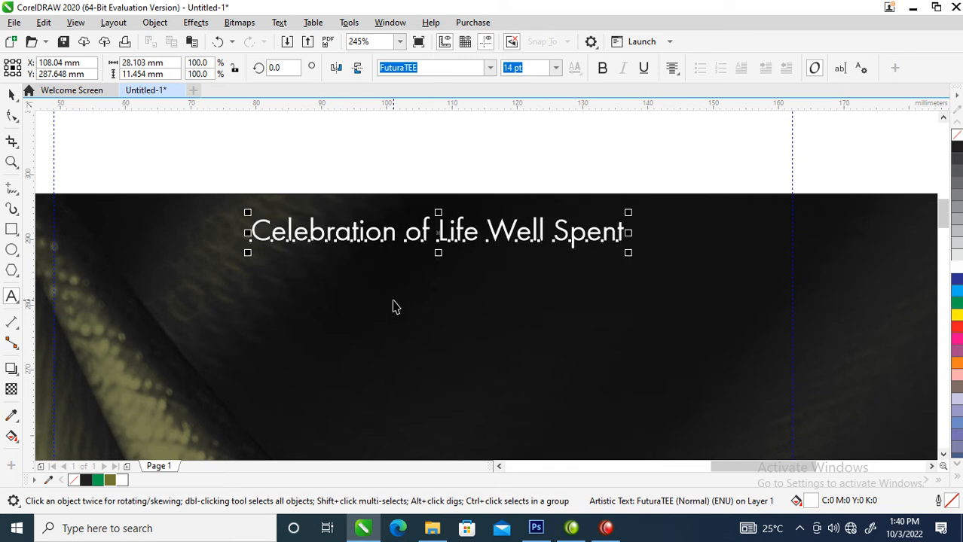
click(489, 68)
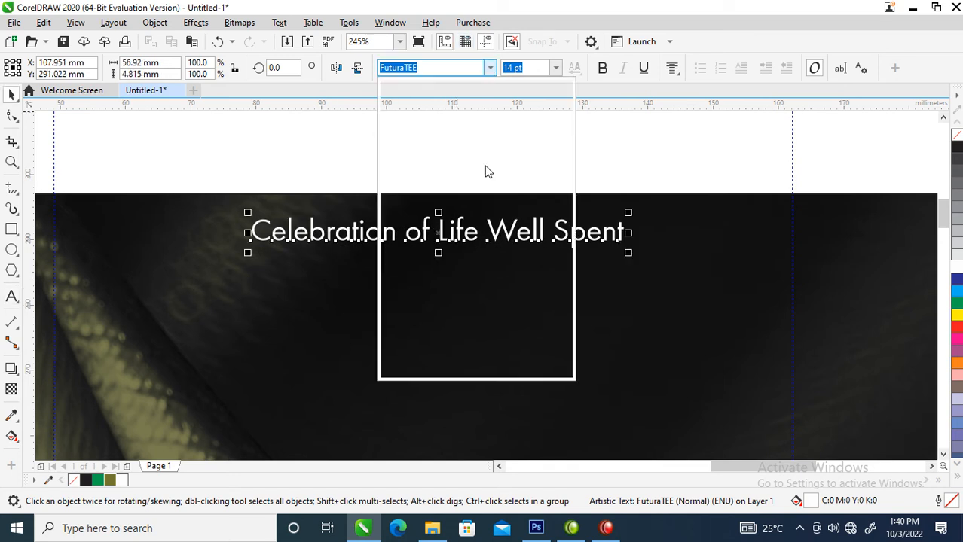
Move the heading lower on the panel, enlarge it to about 23.6 pt, and set it in Trajan Pro
click(450, 148)
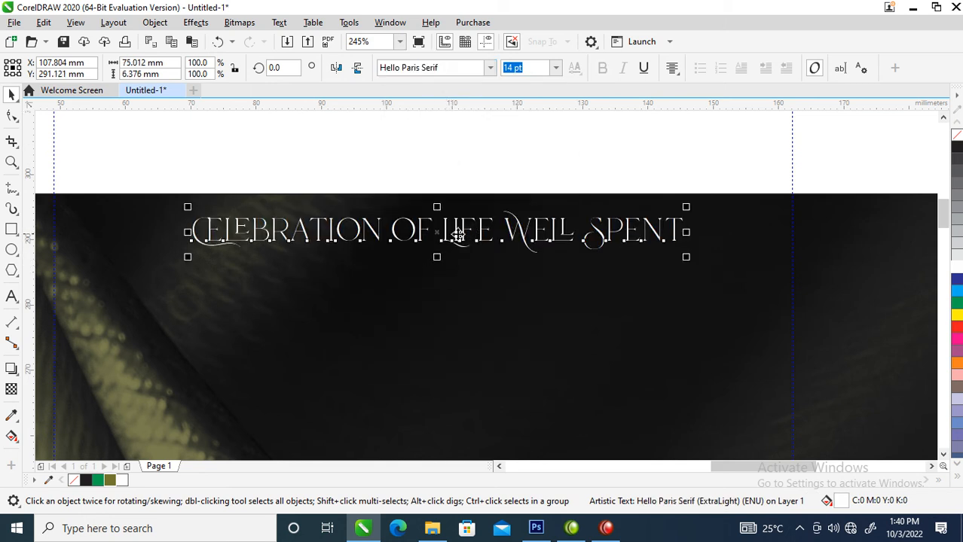
drag(457, 238, 440, 277)
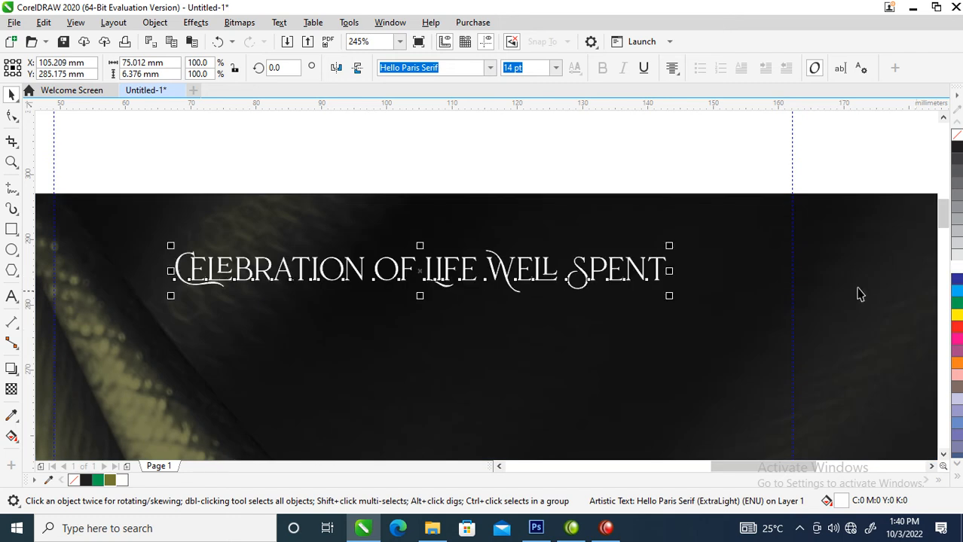
drag(670, 246, 738, 217)
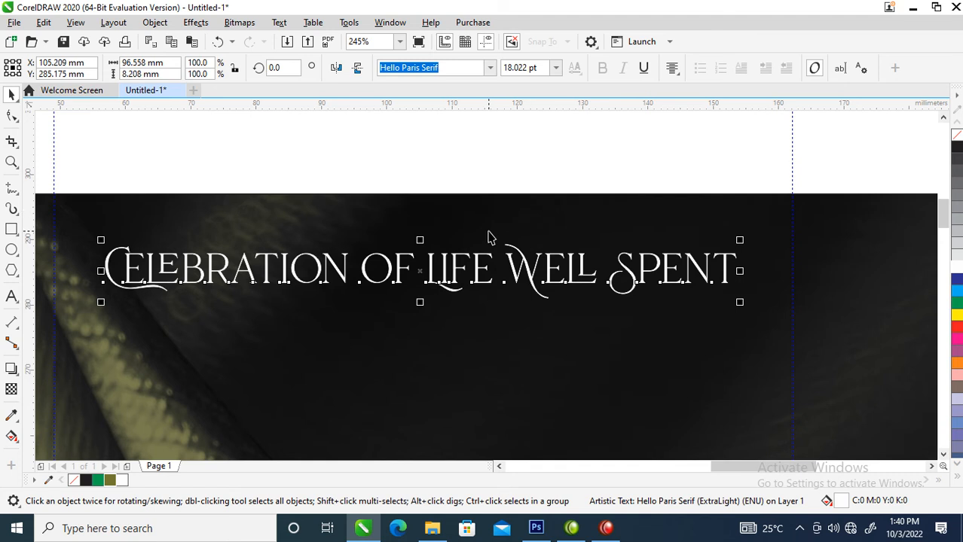
scroll(488, 238, down, 4)
drag(488, 238, 489, 274)
drag(558, 268, 583, 265)
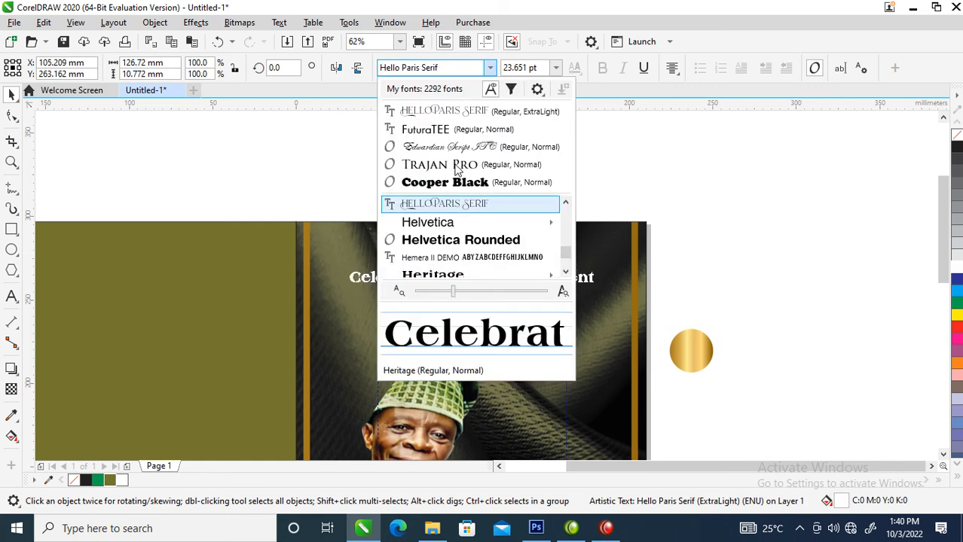
click(455, 162)
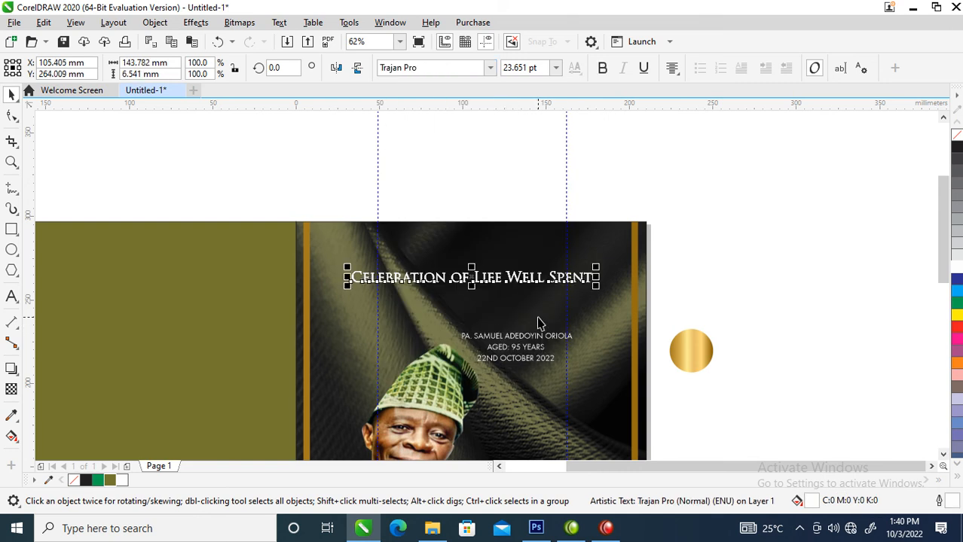
Select the heading with the name, age and date lines, and drop a copy off the page
key(F2)
drag(272, 245, 735, 522)
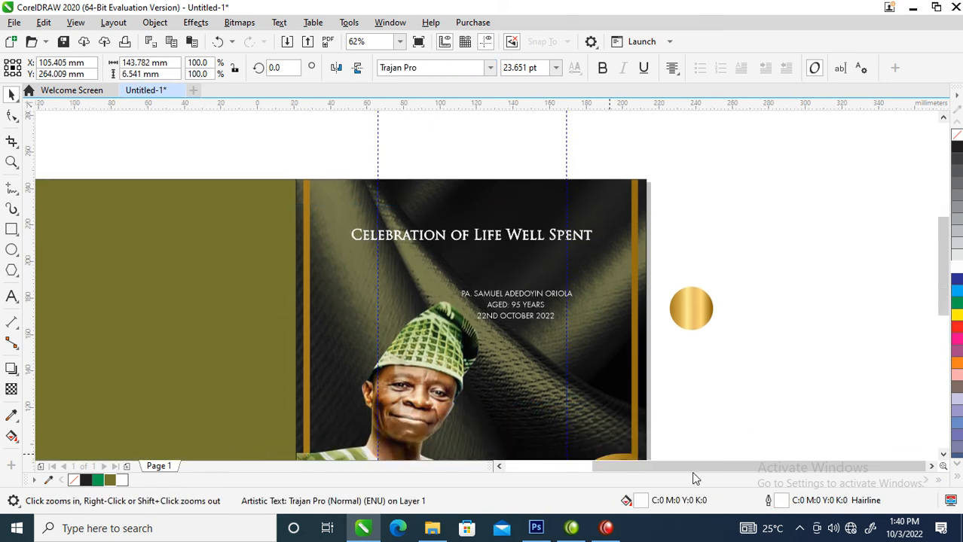
shift+click(510, 210)
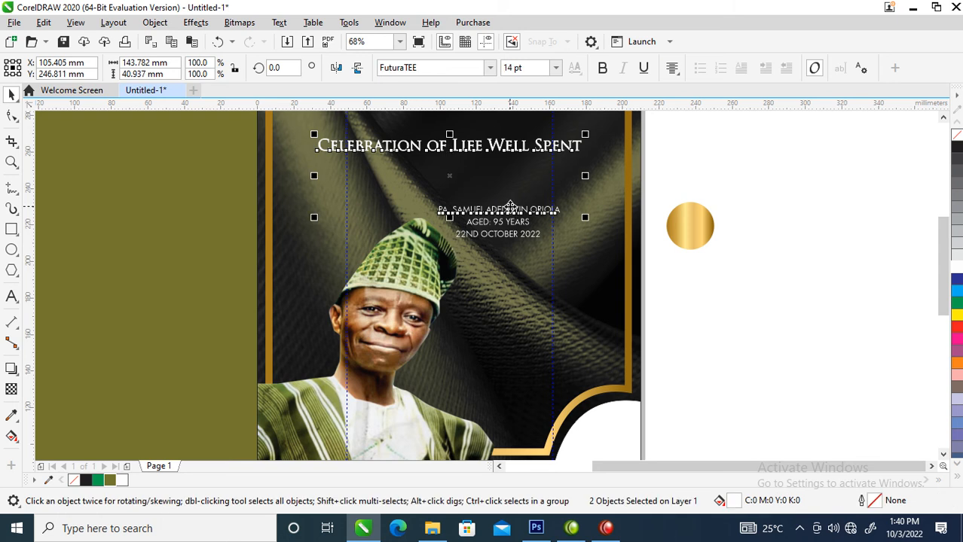
shift+click(497, 226)
shift+click(497, 235)
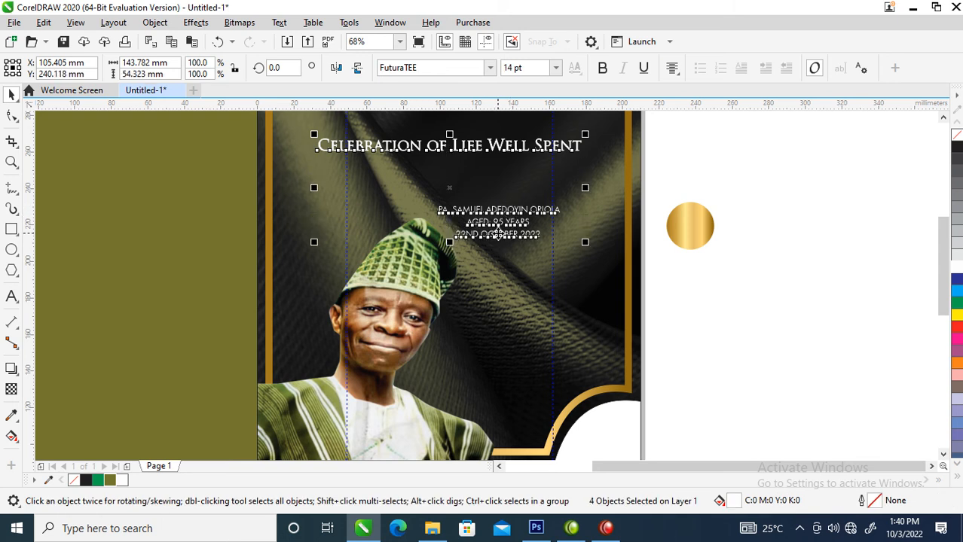
drag(427, 148, 863, 220)
right_click(863, 220)
click(956, 149)
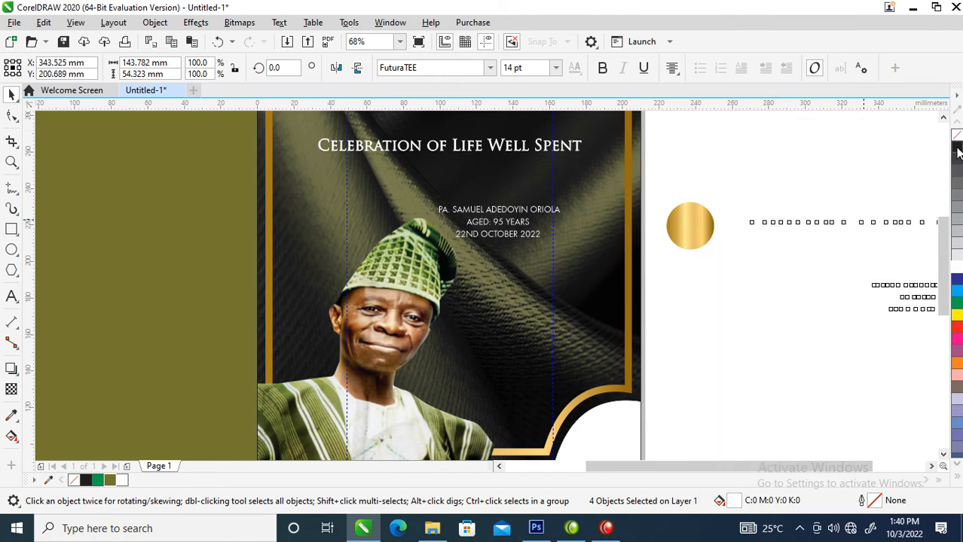
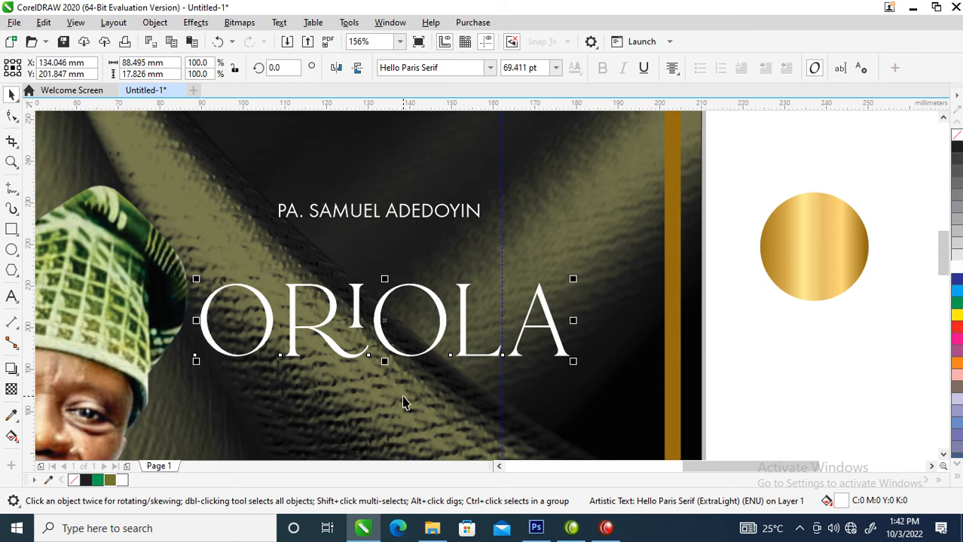
key(F12)
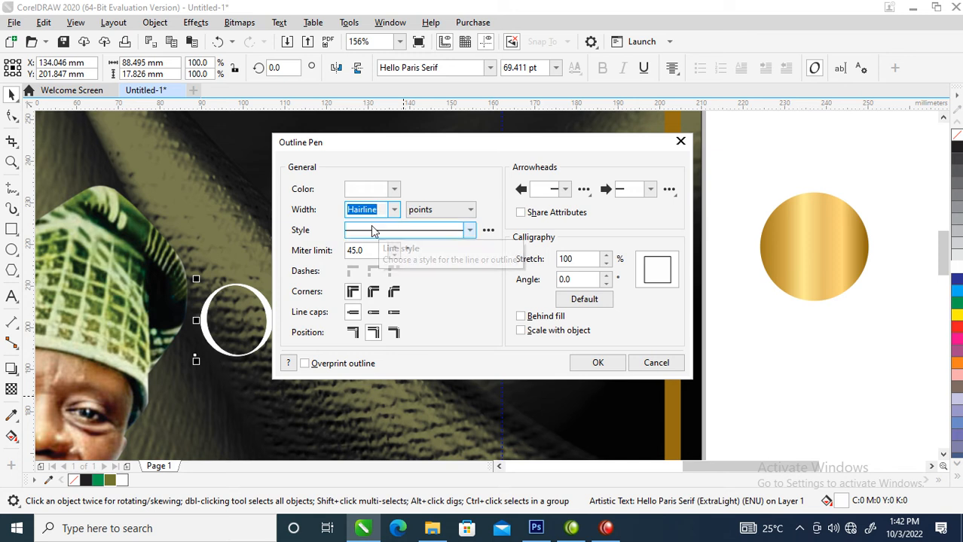
text(5)
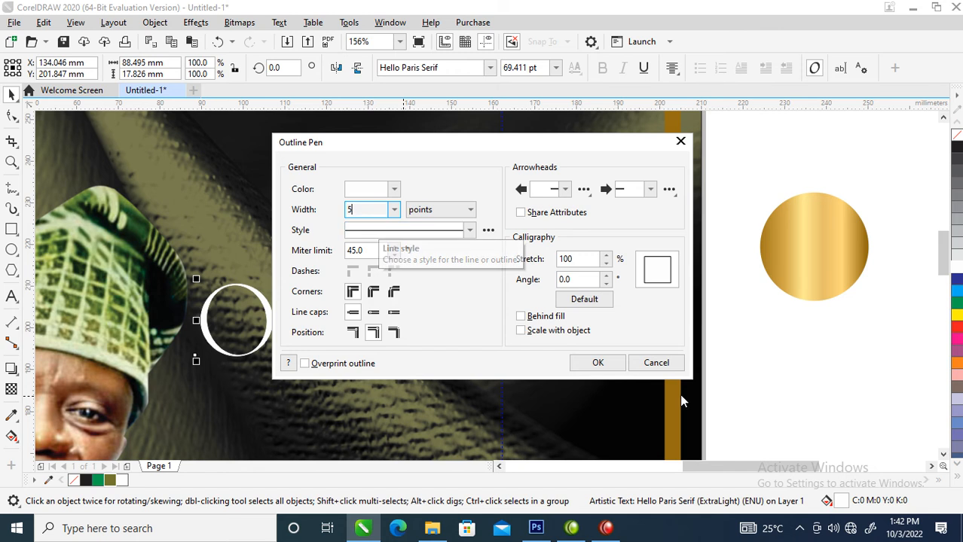
click(520, 330)
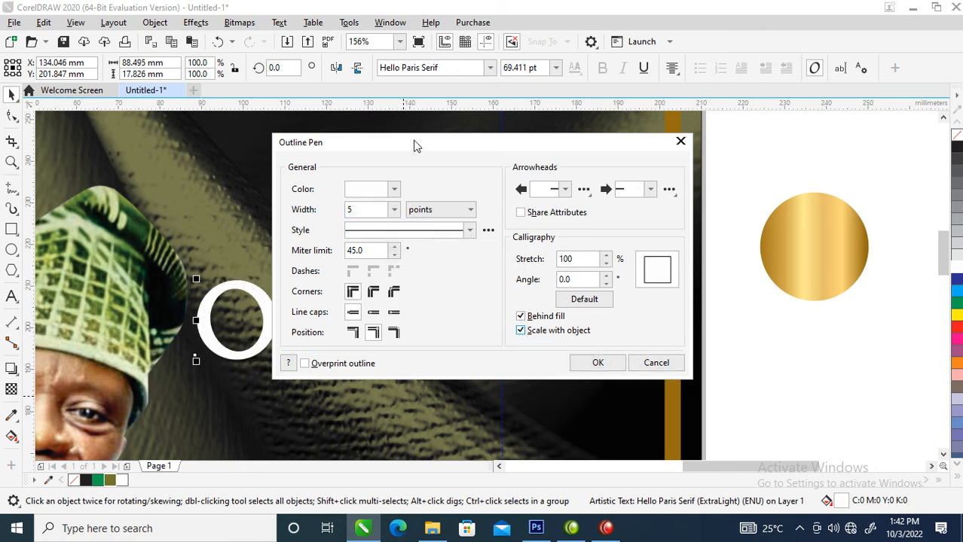
drag(453, 153, 538, 69)
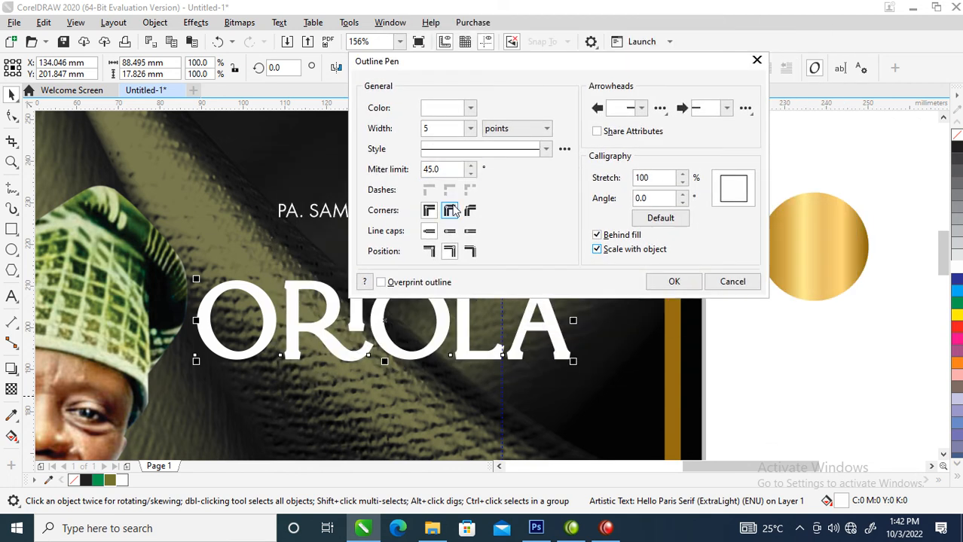
click(452, 212)
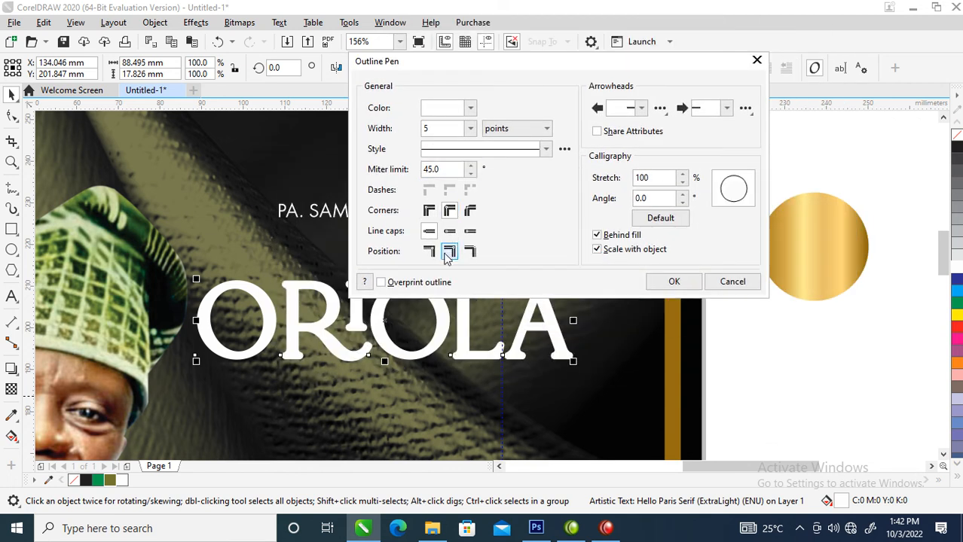
click(449, 233)
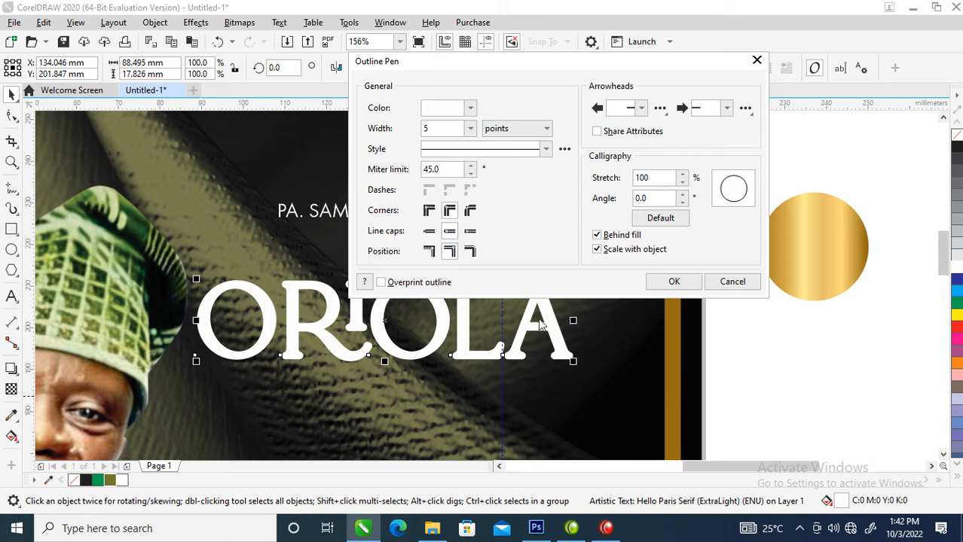
double_click(433, 128)
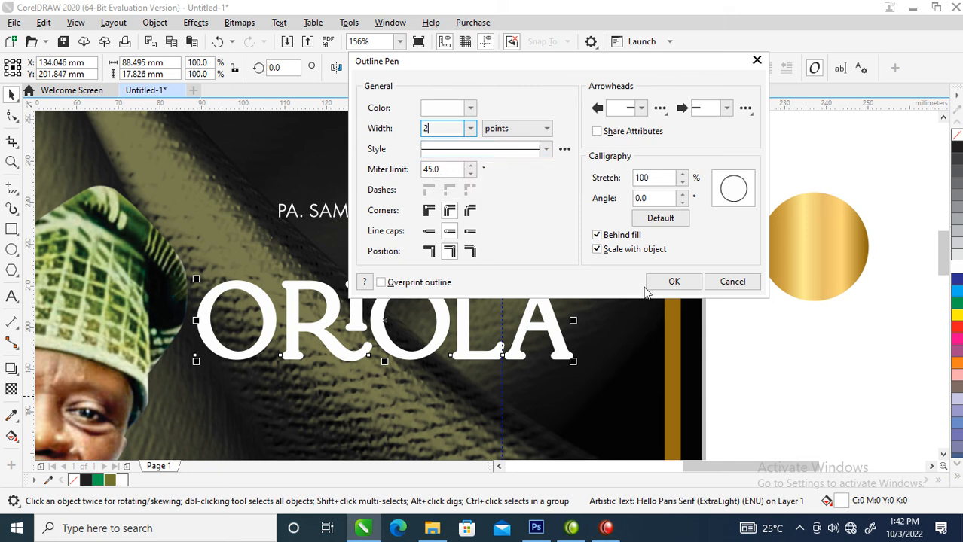
click(673, 282)
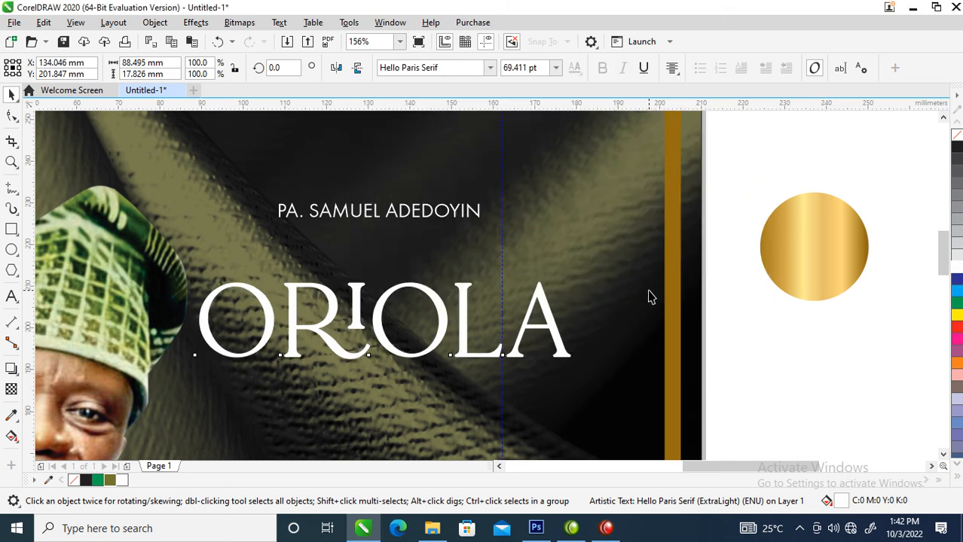
click(558, 345)
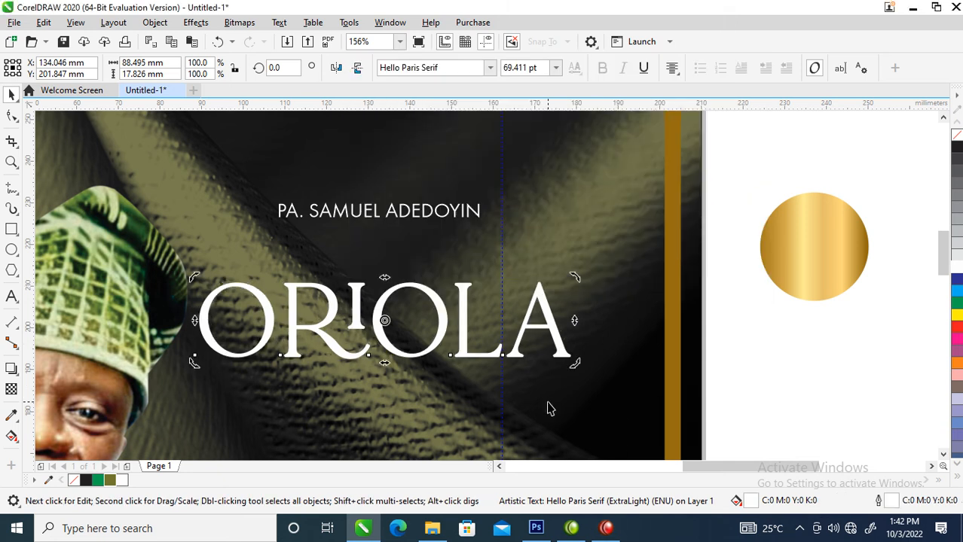
click(155, 22)
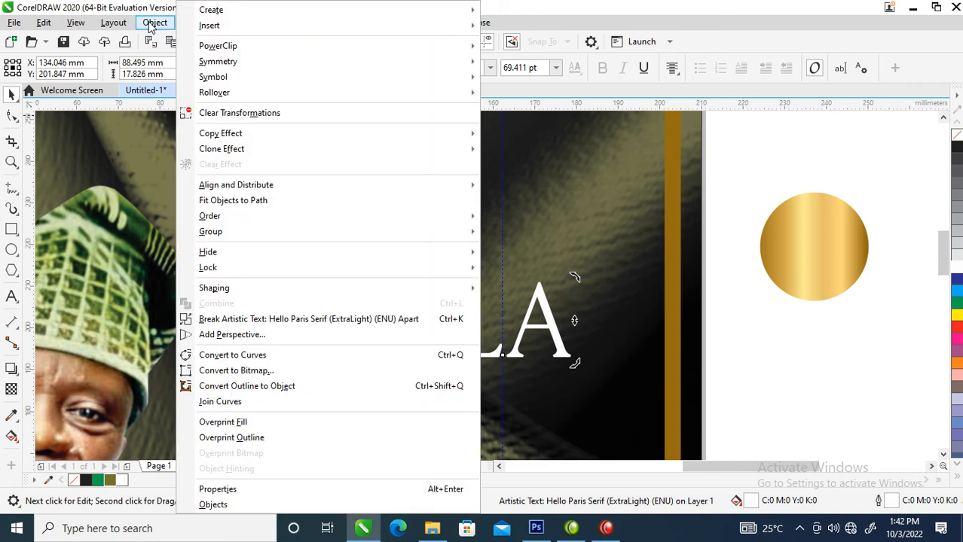
click(242, 389)
drag(722, 262, 155, 415)
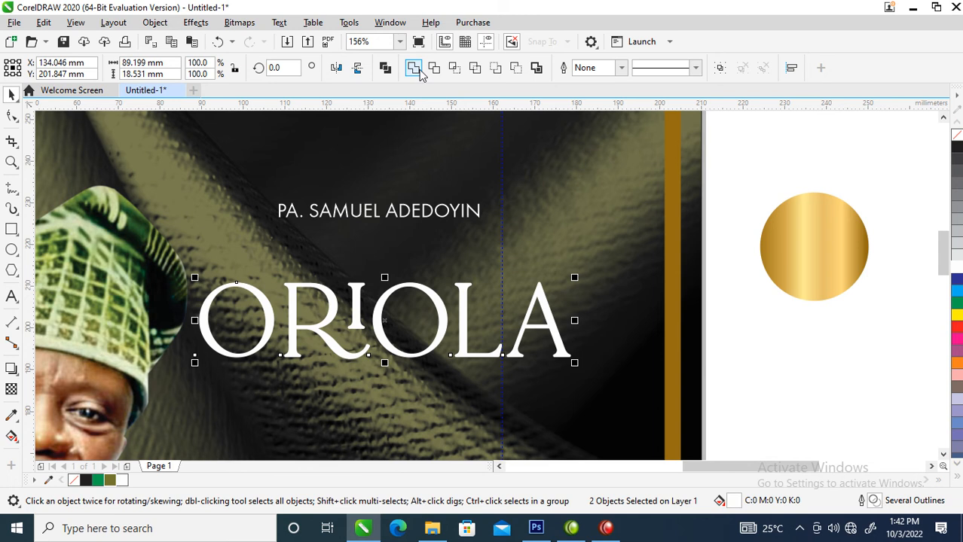
click(419, 68)
drag(821, 240, 536, 300)
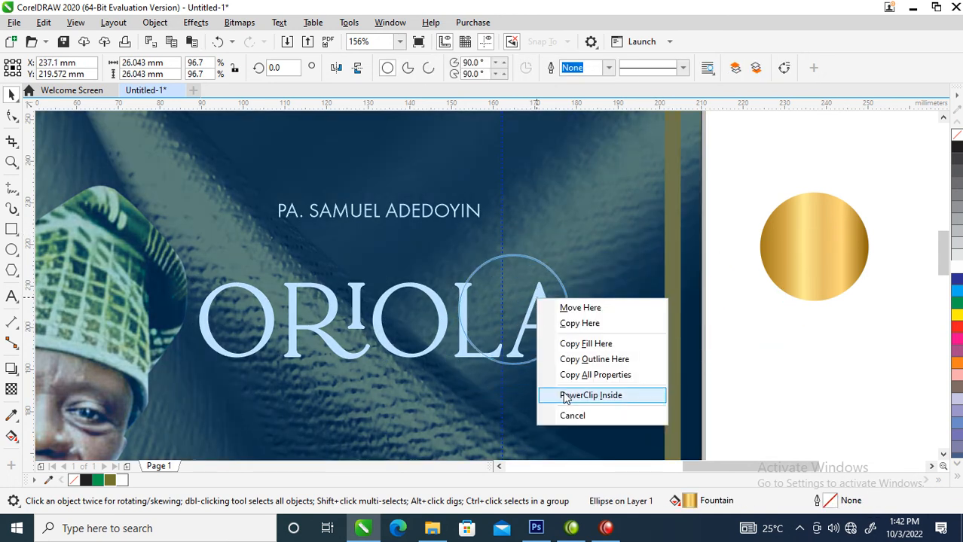
click(612, 375)
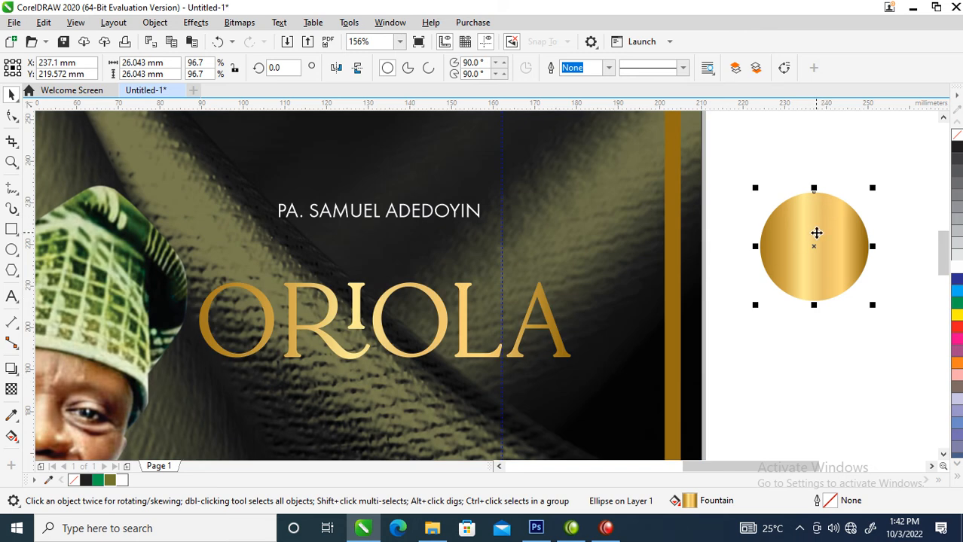
drag(805, 239, 543, 291)
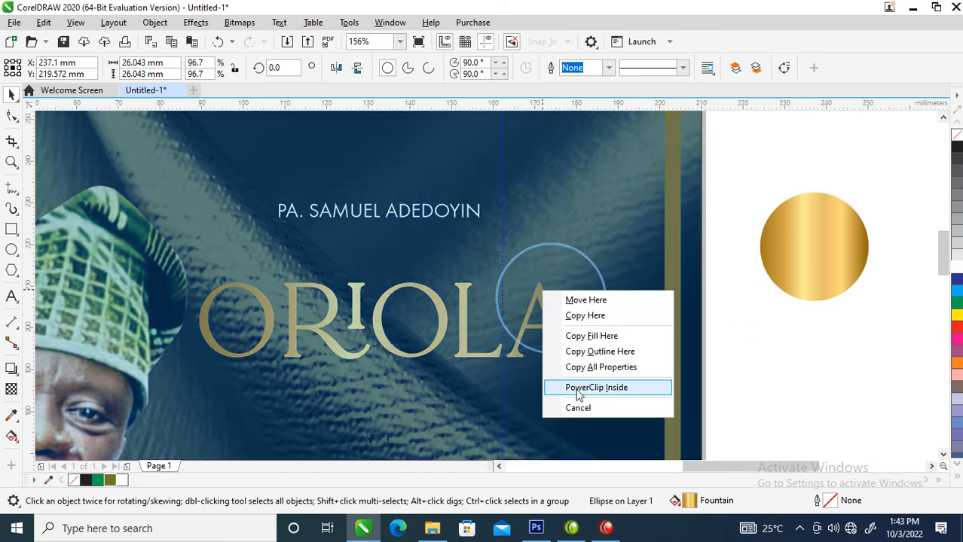
click(587, 368)
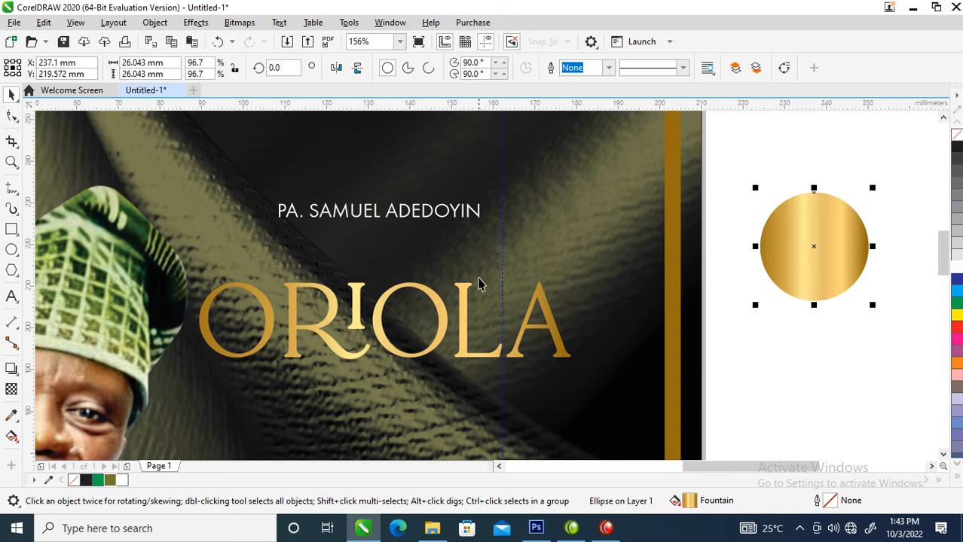
click(470, 213)
Set the name text in Trajan Pro and change it to Title Case
click(490, 68)
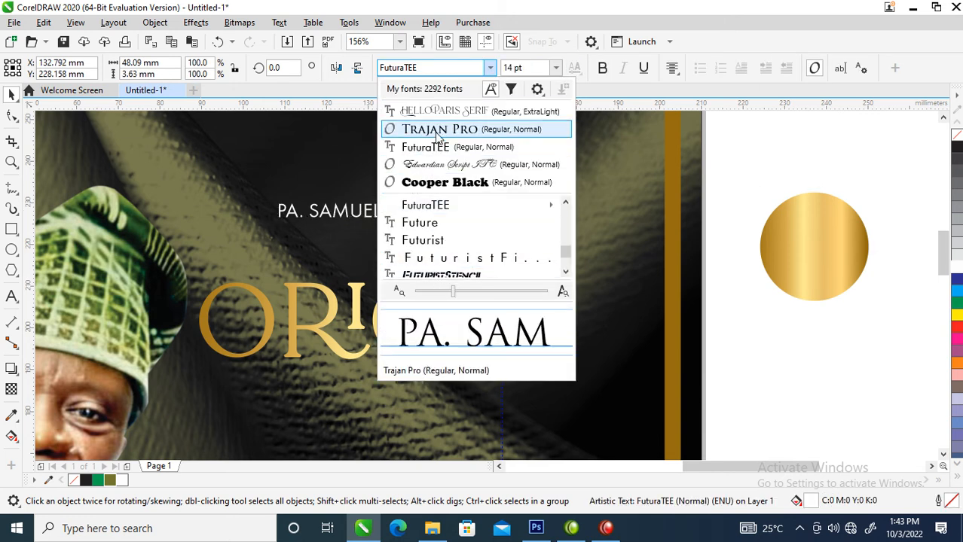
click(439, 131)
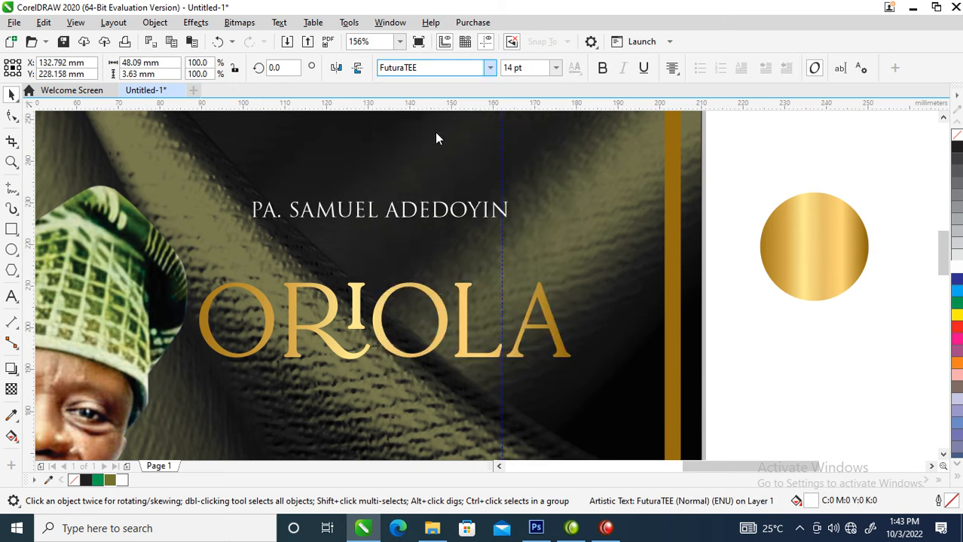
double_click(451, 213)
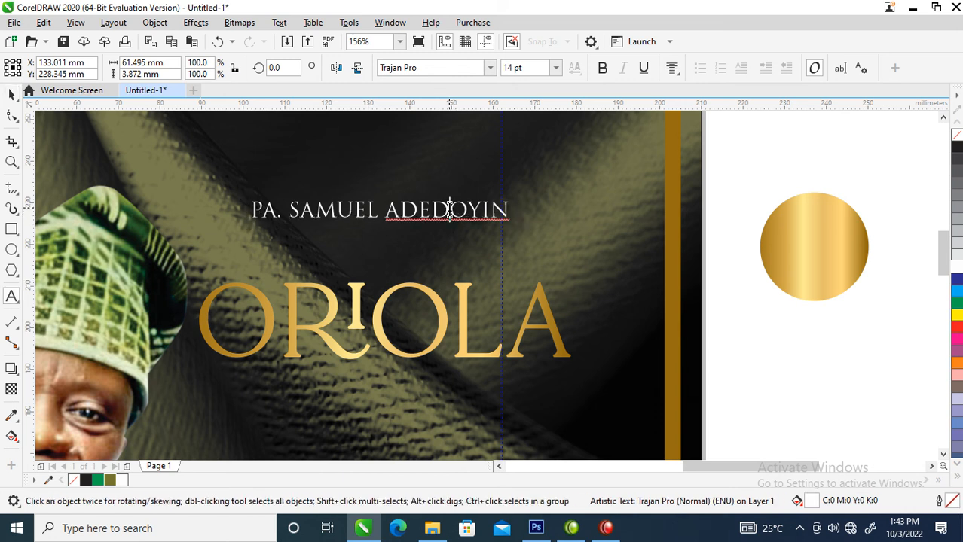
key(ctrl+a)
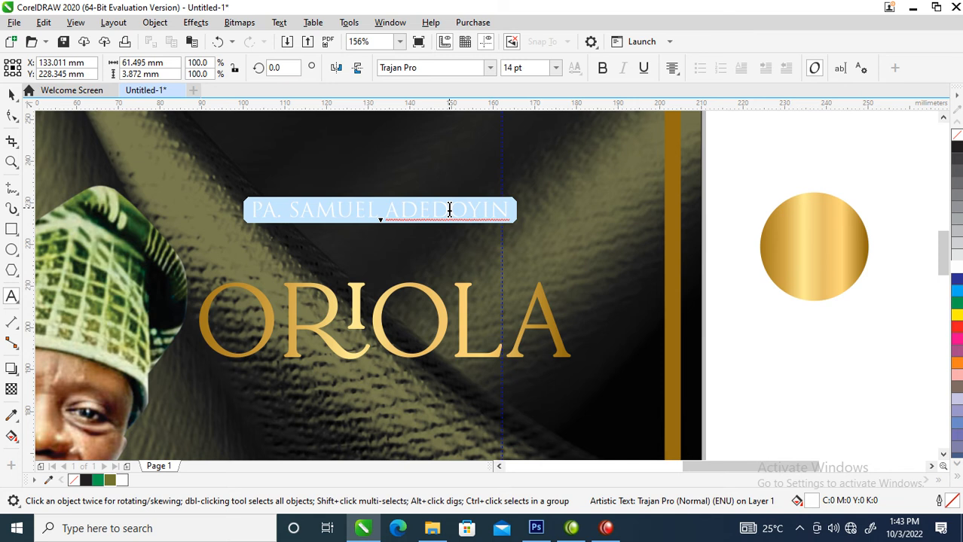
key(shift+F3)
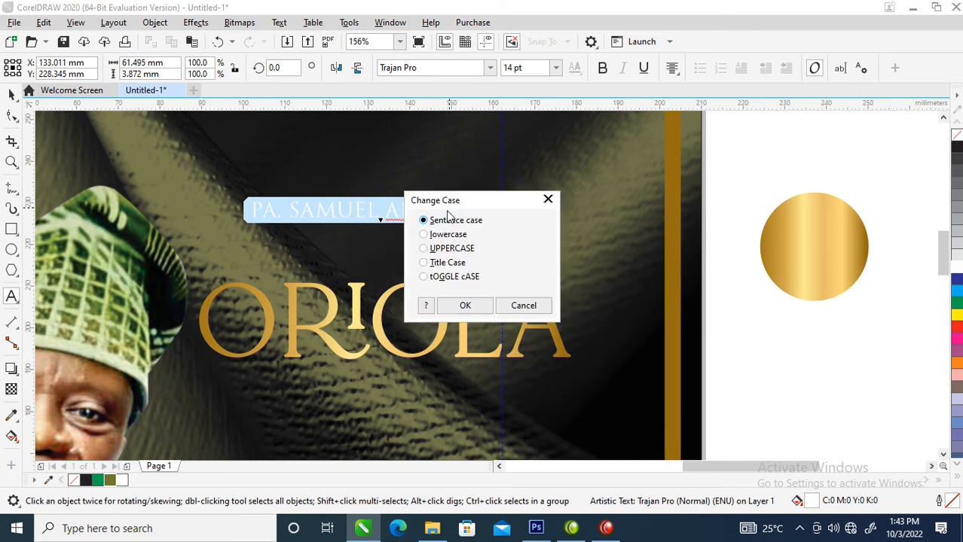
click(425, 264)
click(464, 305)
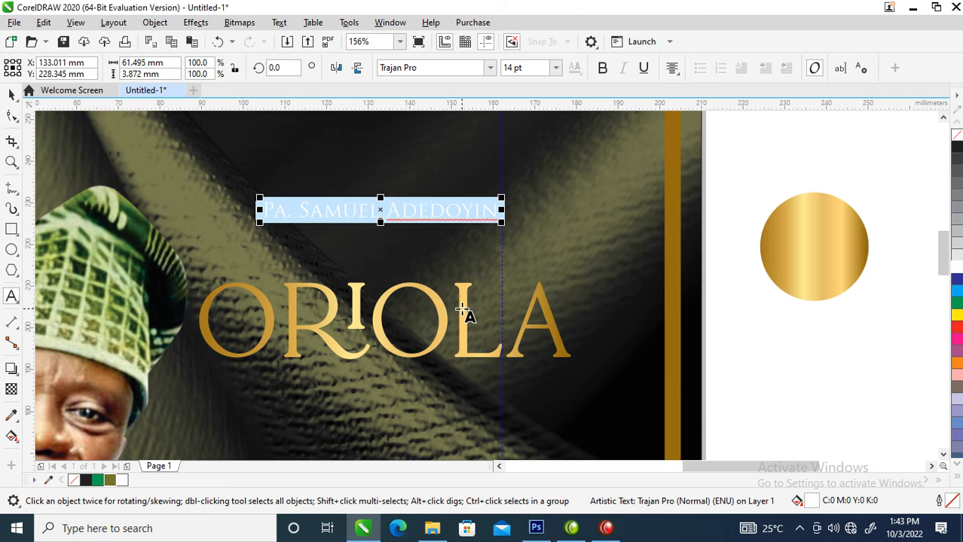
key(ctrl+space)
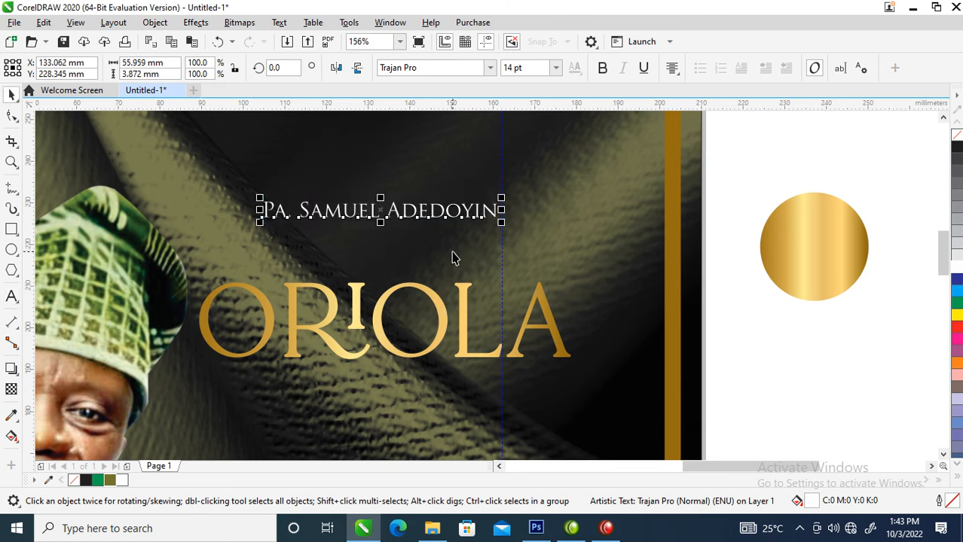
double_click(391, 210)
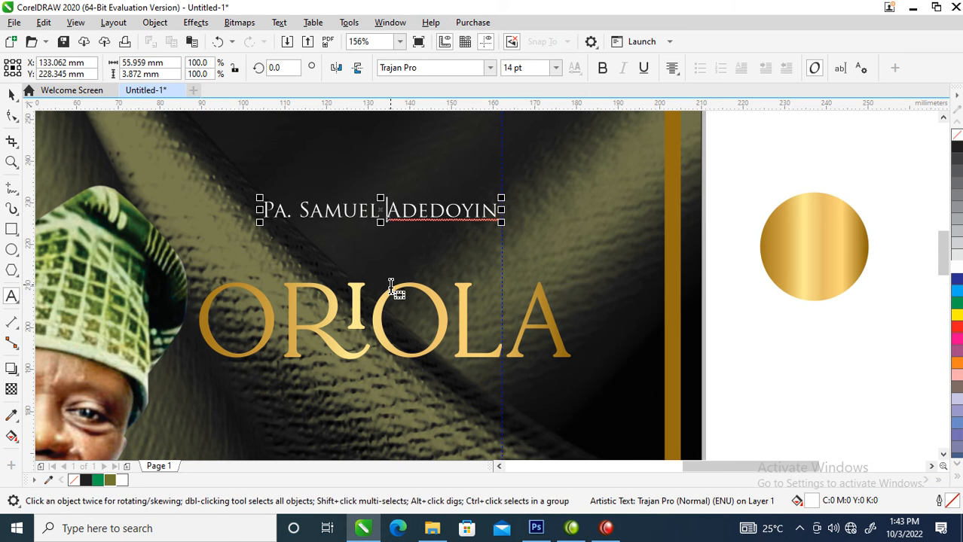
key(Return)
key(ctrl+space)
key(ctrl+k)
click(429, 242)
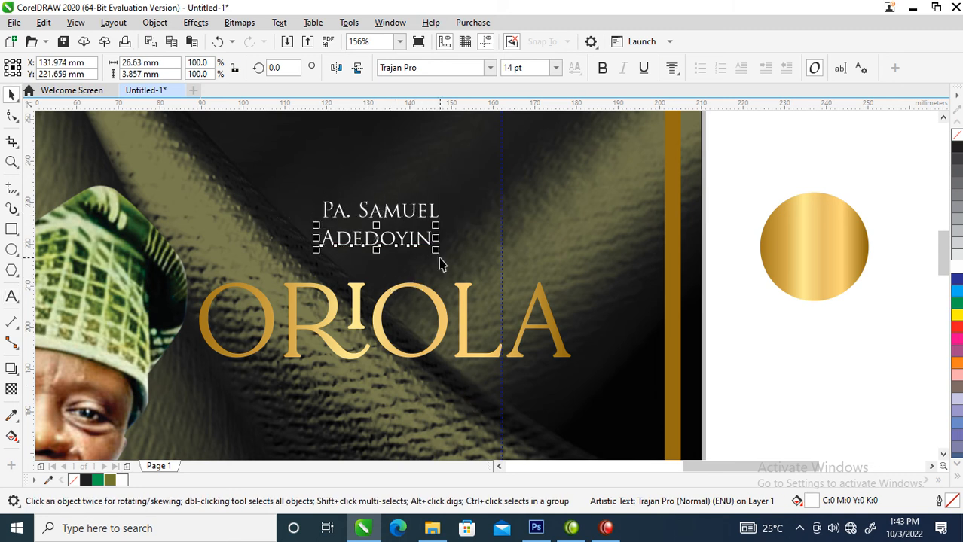
drag(436, 250, 530, 278)
mouse_move(500, 239)
mouse_down()
mouse_move(507, 266)
mouse_move(505, 258)
mouse_up()
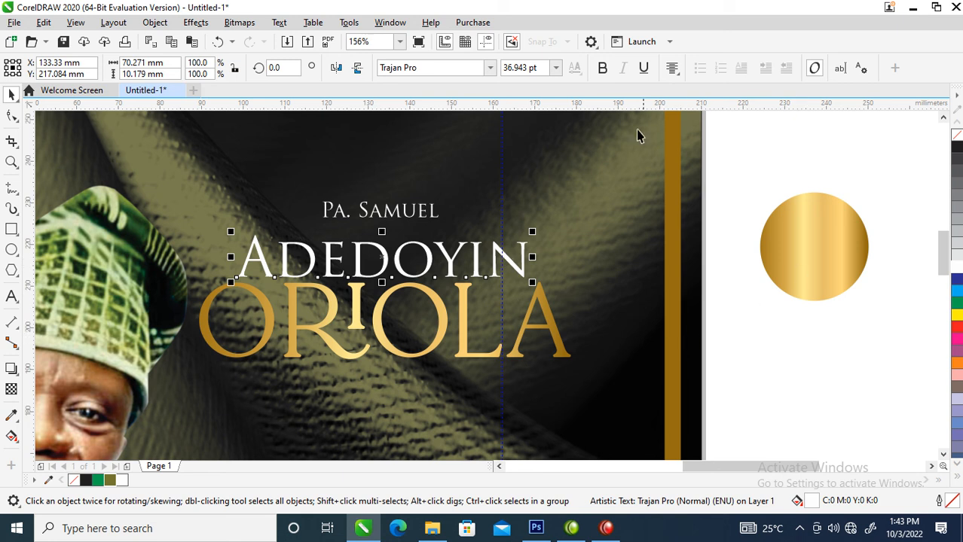
click(602, 68)
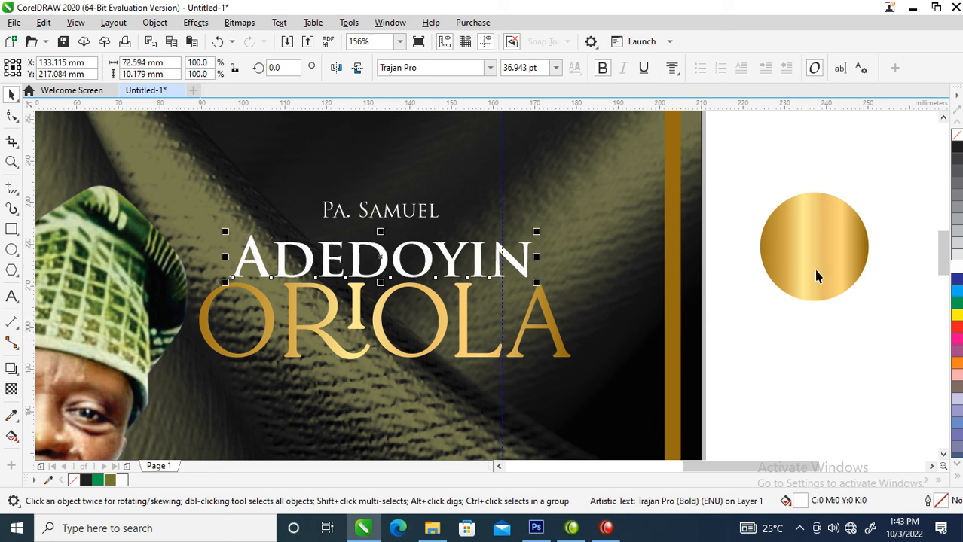
drag(824, 261, 509, 277)
click(597, 394)
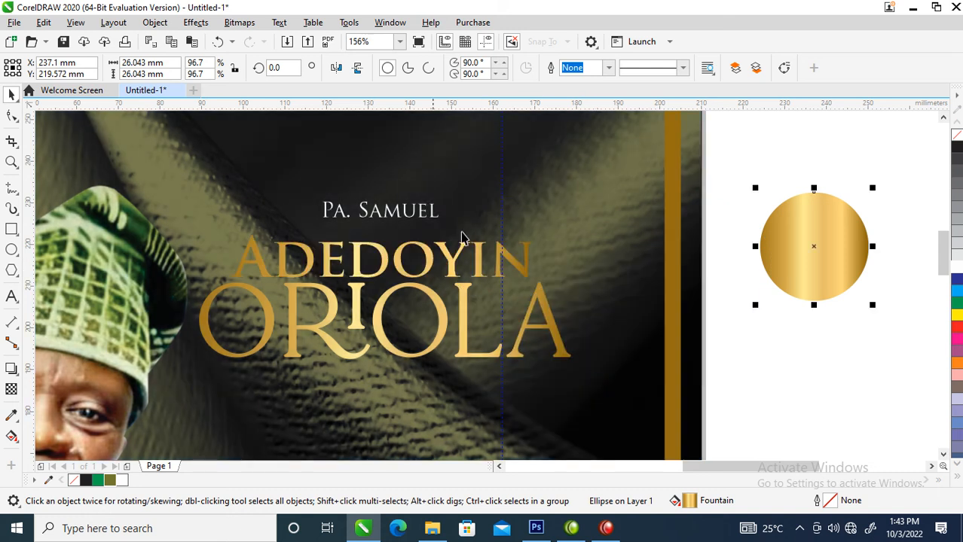
drag(411, 219, 413, 233)
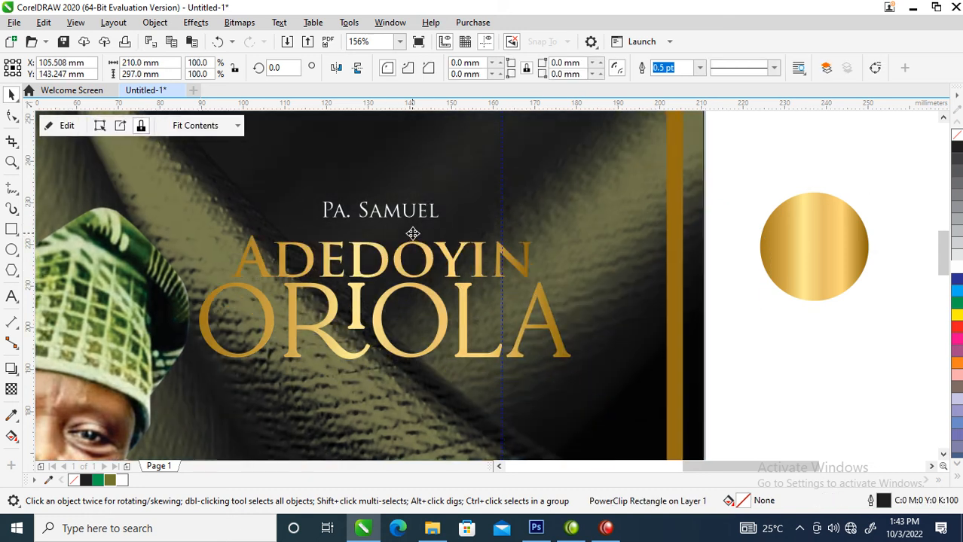
key(ctrl+z)
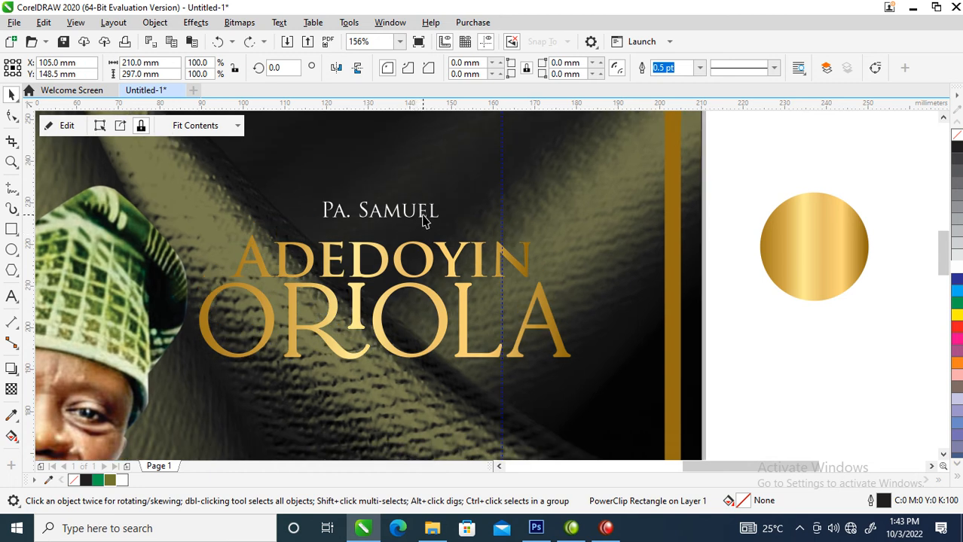
scroll(422, 215, down, 4)
key(F2)
drag(327, 193, 522, 268)
drag(494, 231, 539, 203)
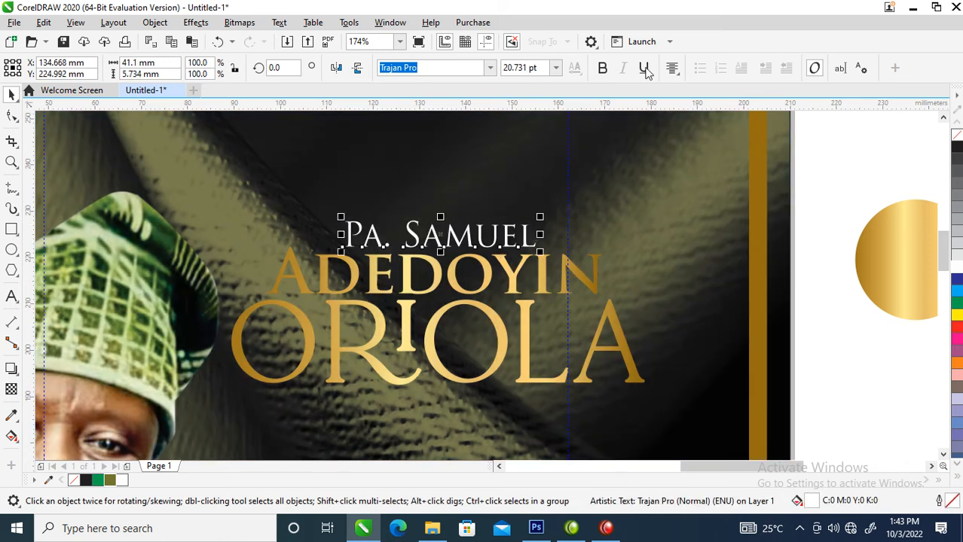
click(603, 68)
drag(899, 284, 525, 244)
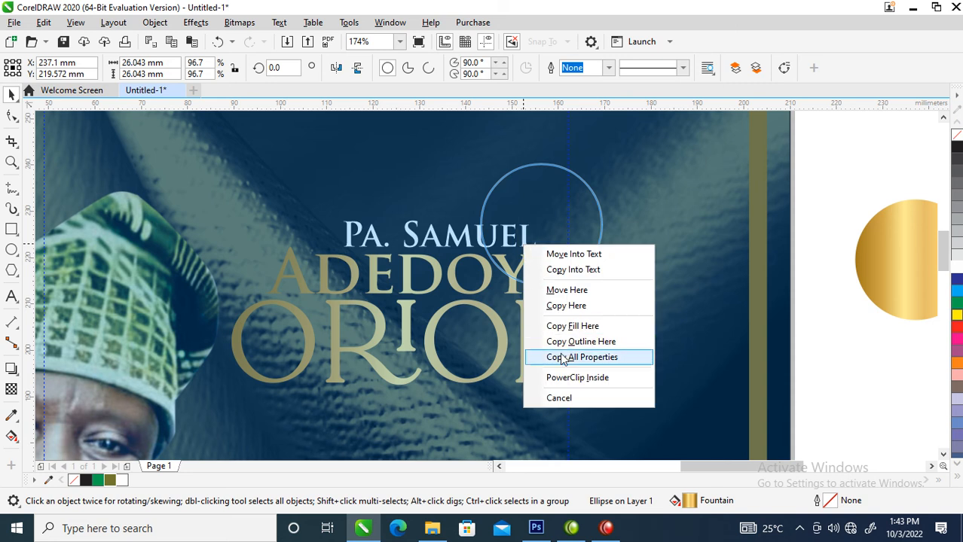
click(563, 358)
Move AGED: 95 YEARS up just beneath the surname
scroll(560, 359, down, 6)
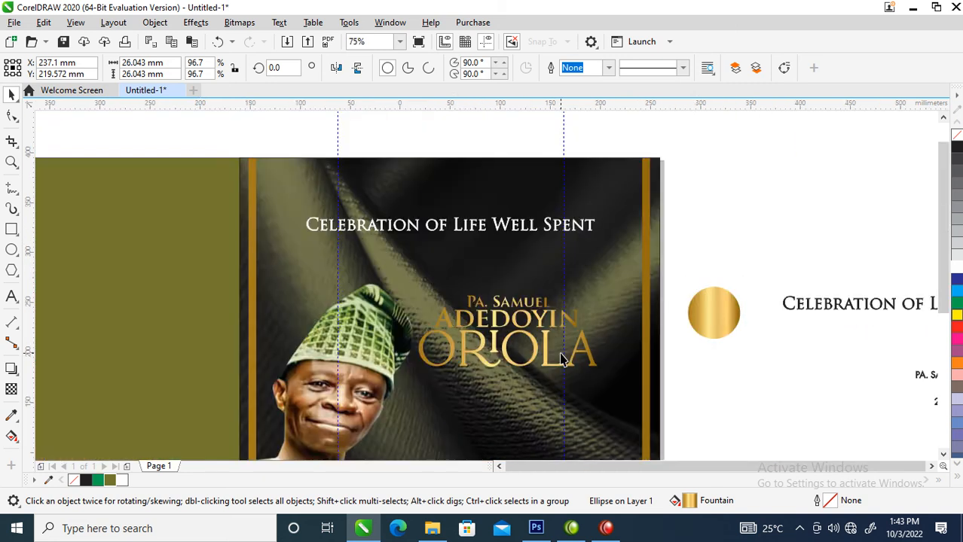
scroll(589, 377, up, 3)
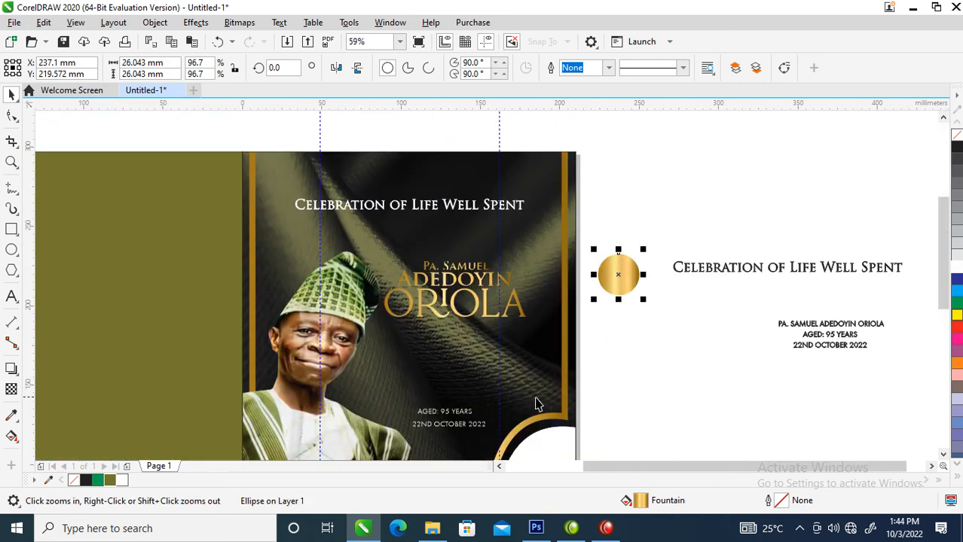
drag(462, 421, 466, 338)
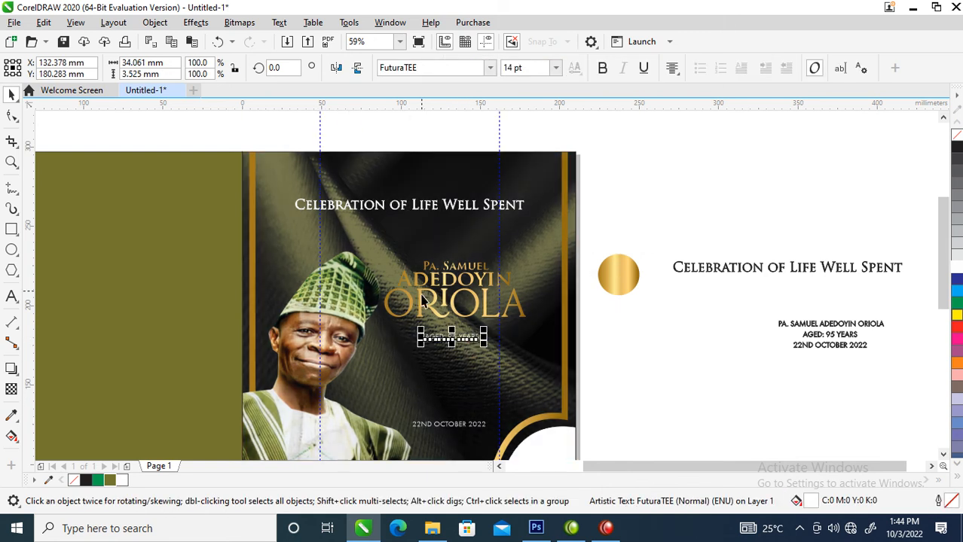
Place the gold circle over the date, enlarge it to 135%, and add a smaller inner copy
key(F2)
drag(242, 200, 753, 499)
drag(633, 205, 455, 390)
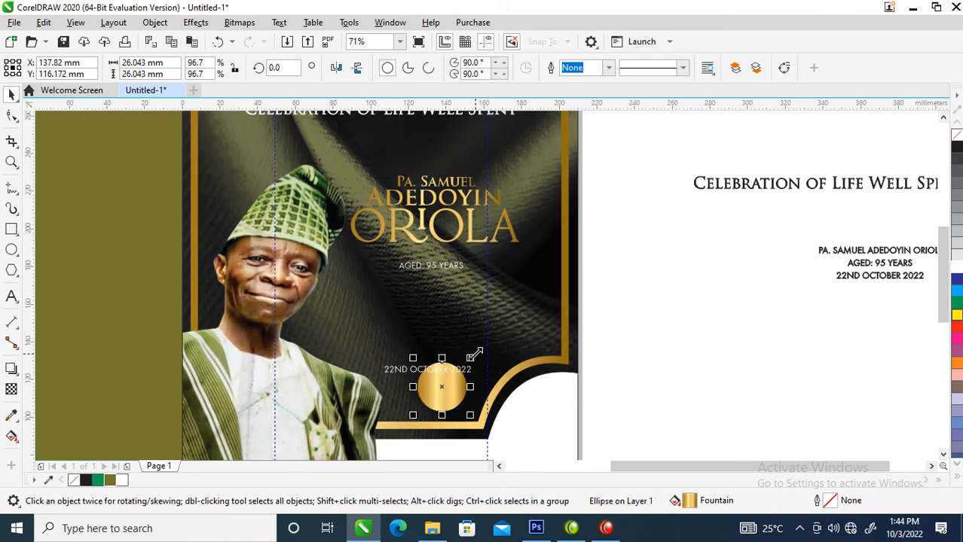
drag(474, 354, 482, 347)
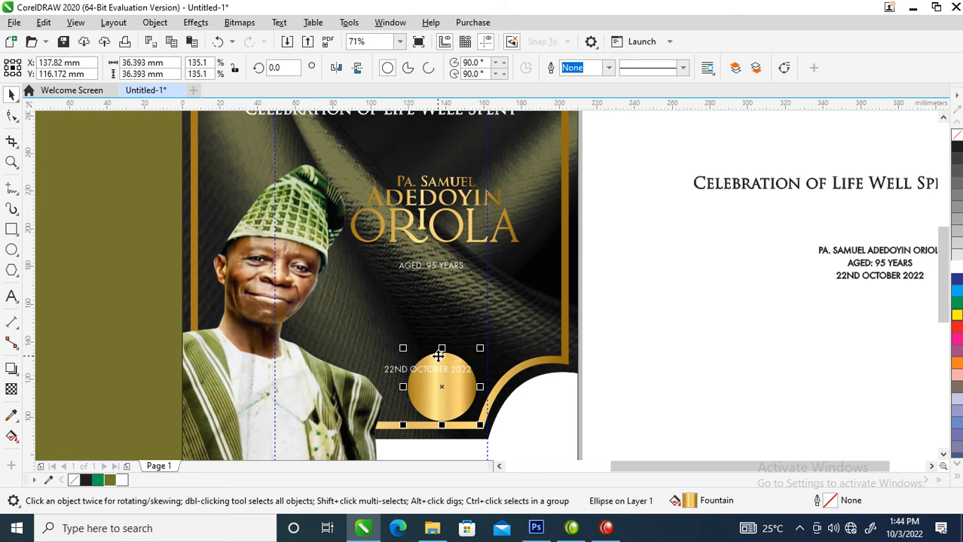
key(z)
drag(333, 305, 613, 440)
drag(500, 228, 503, 239)
right_click(502, 240)
Make the inner circle an unfilled ring with a 3 pt black outline
click(443, 332)
click(444, 332)
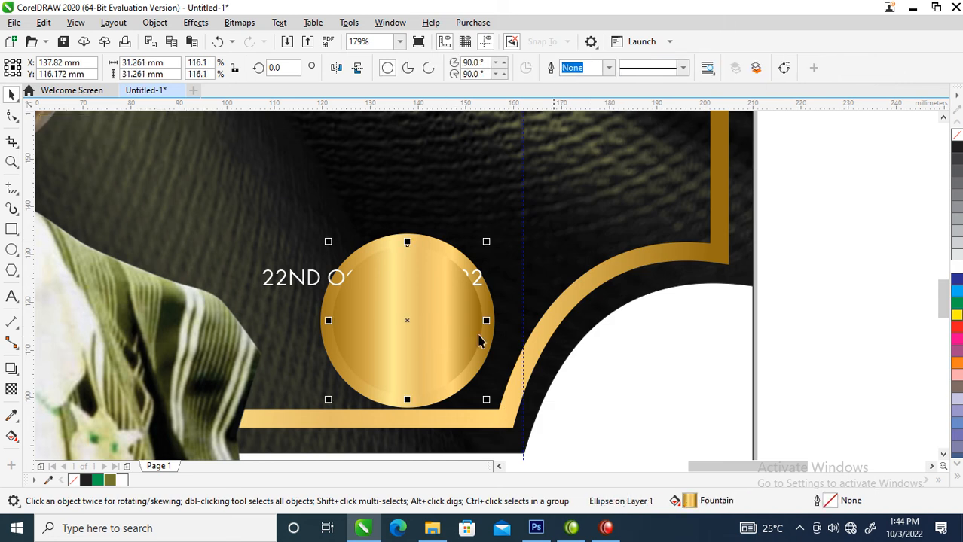
click(957, 137)
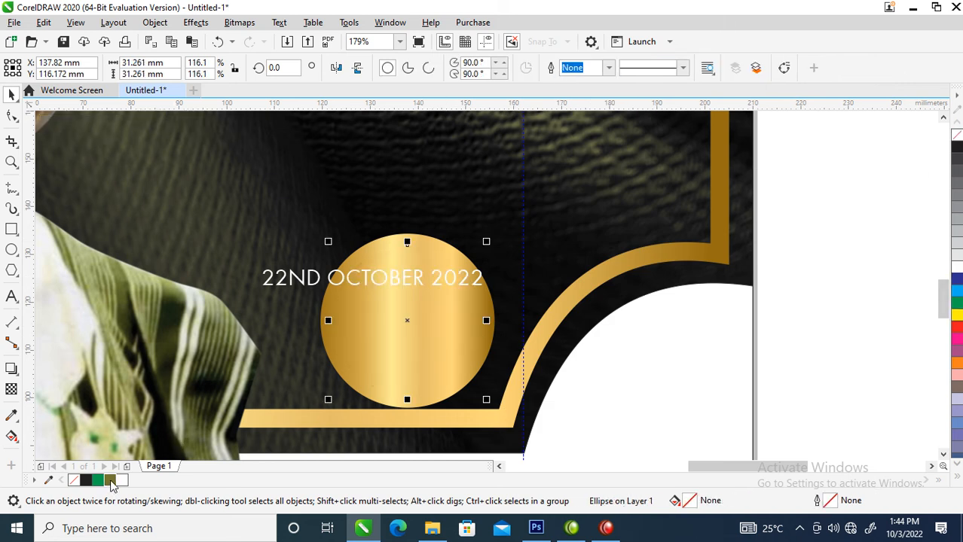
right_click(110, 481)
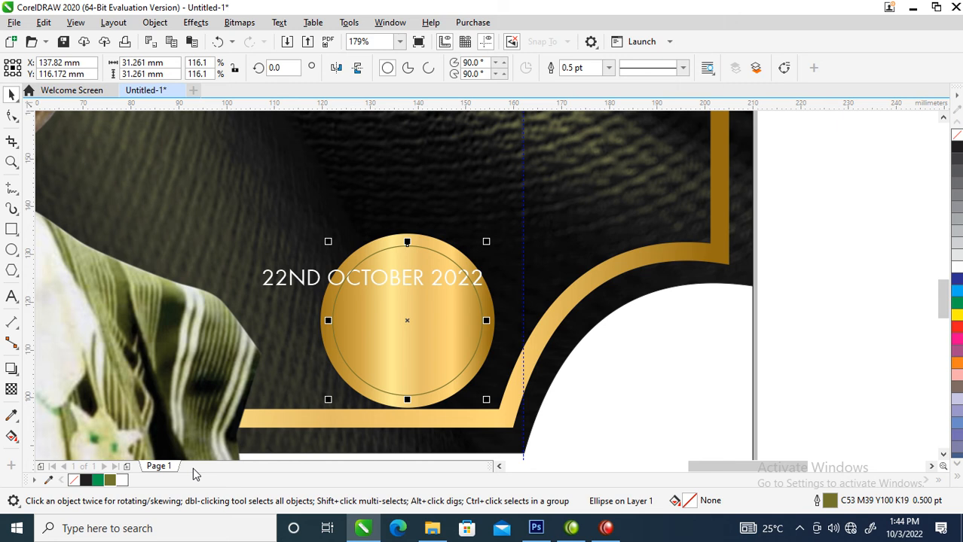
key(F12)
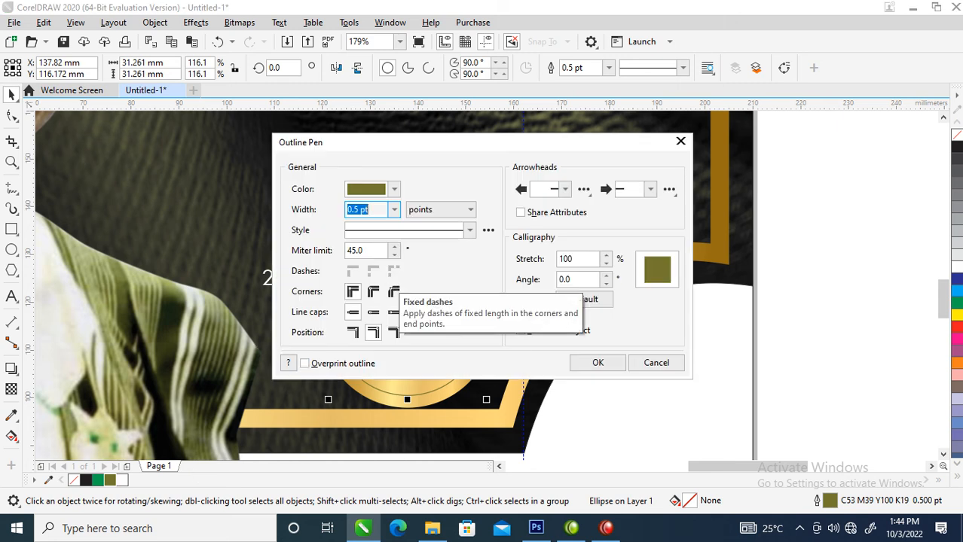
text(3)
key(Return)
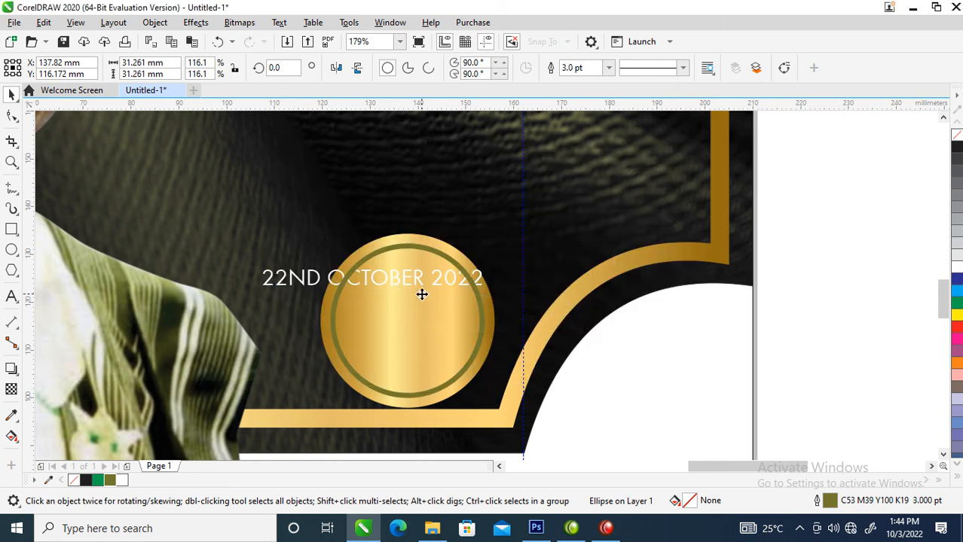
right_click(957, 149)
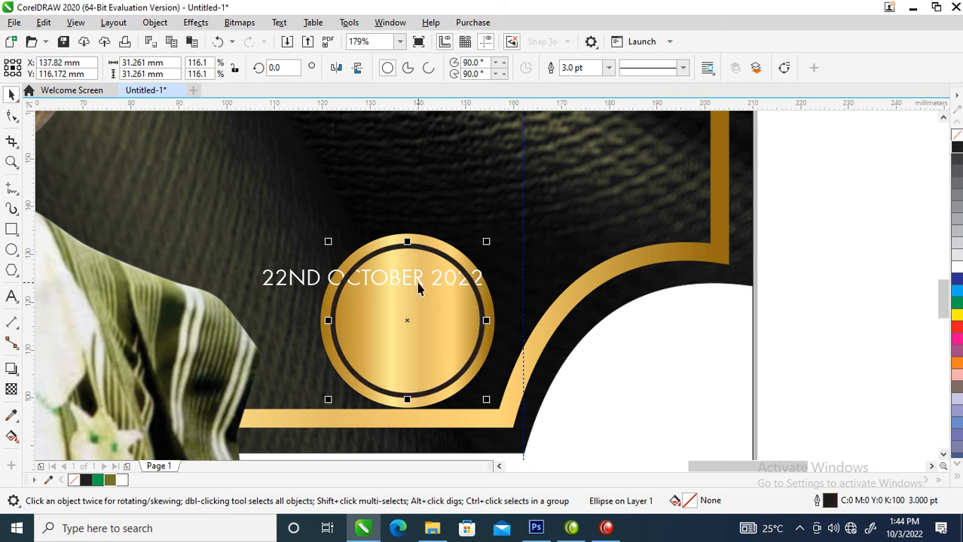
click(419, 289)
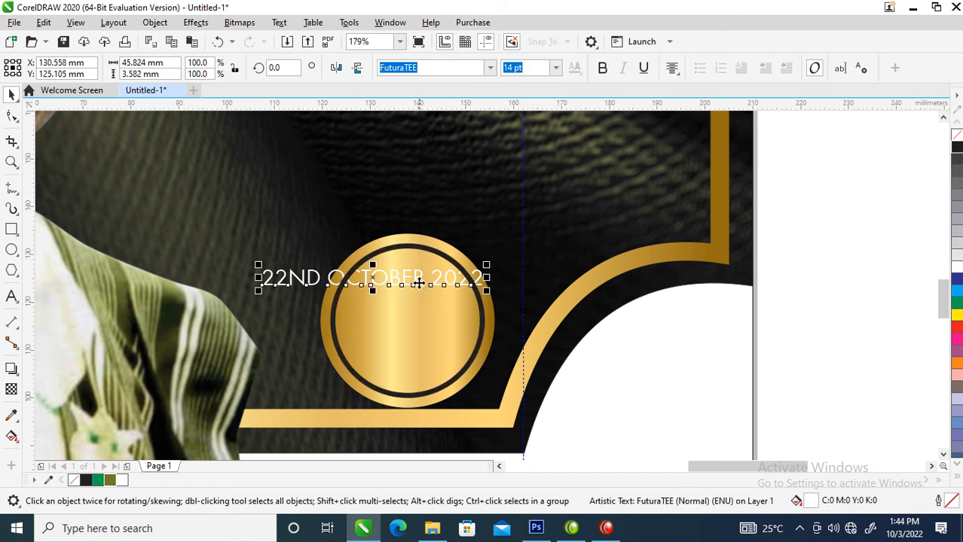
Colour the date black and break it into three lines: 22ND, OCTOBER, 2022
click(957, 151)
drag(416, 282, 500, 295)
double_click(423, 296)
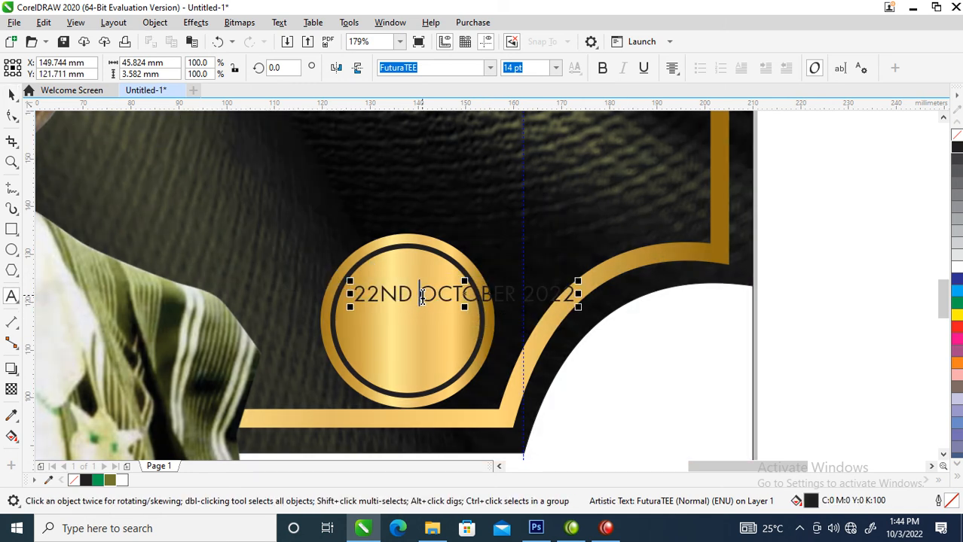
key(Return)
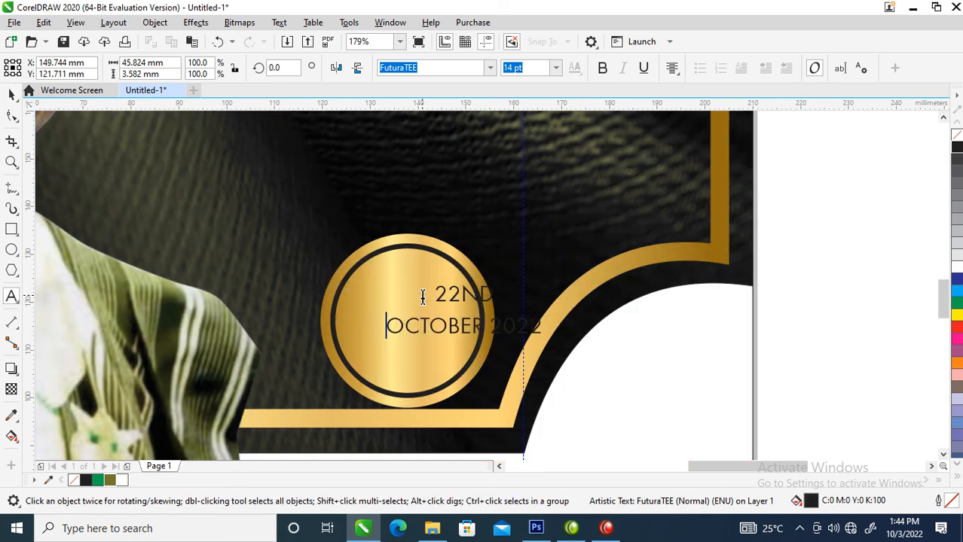
click(495, 322)
key(Return)
key(ctrl+space)
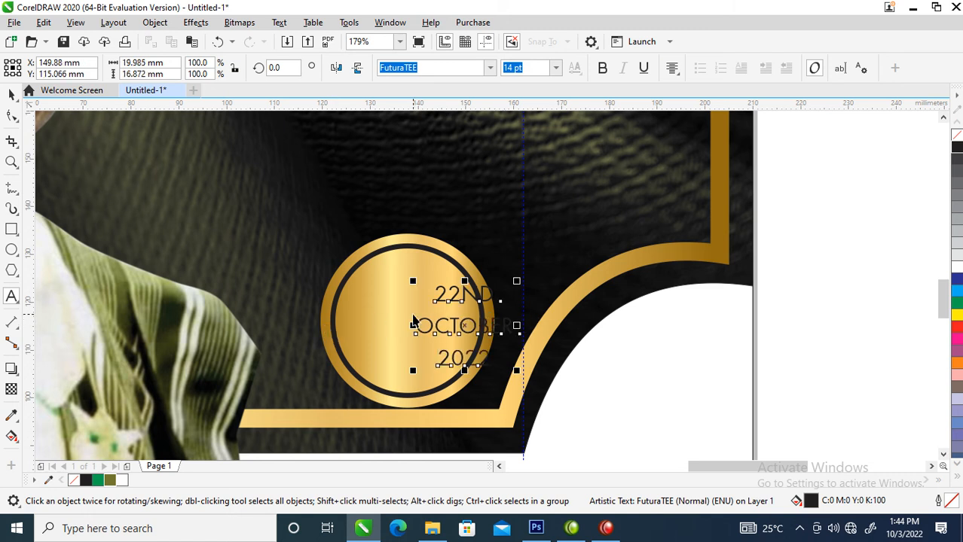
drag(435, 327, 400, 315)
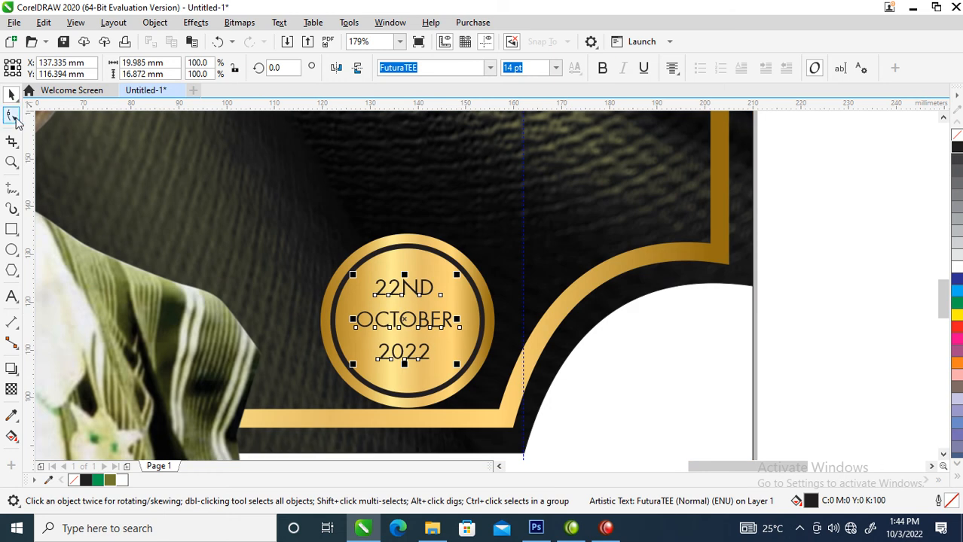
Tighten the date's line spacing and centre it on the gold circle
click(17, 120)
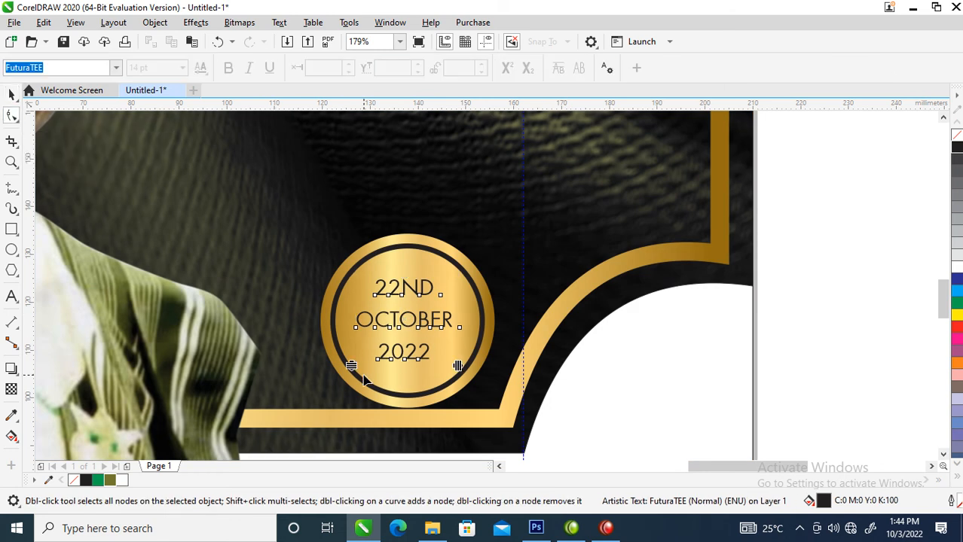
drag(357, 363, 357, 344)
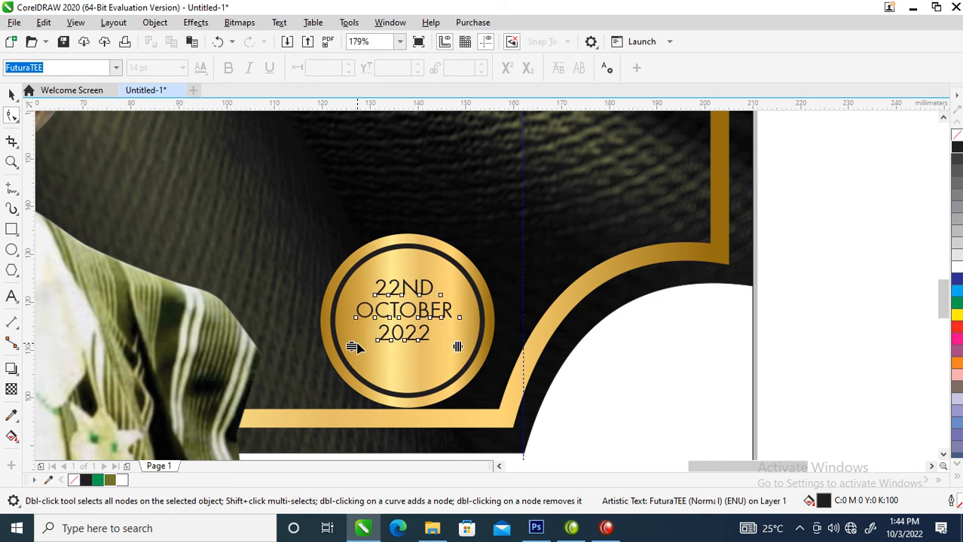
key(space)
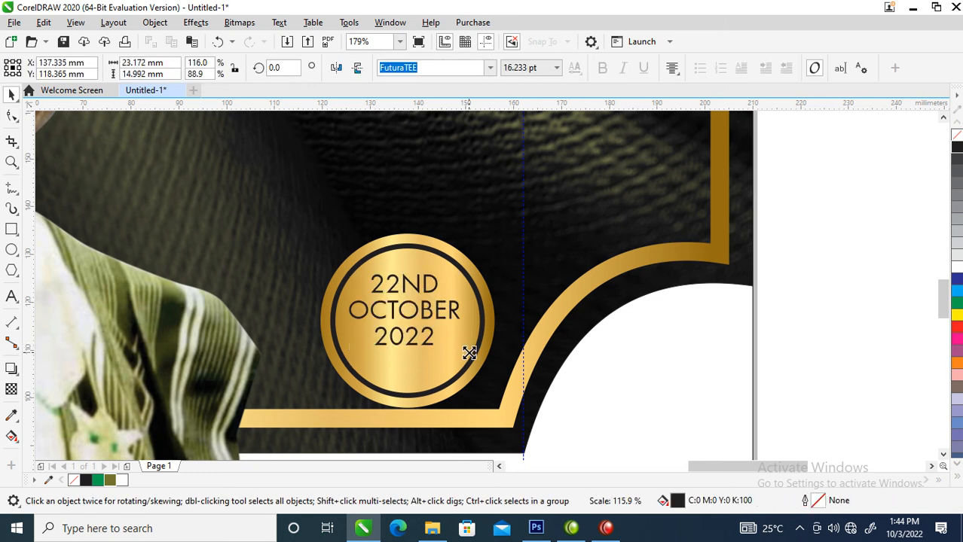
shift+click(456, 251)
key(c)
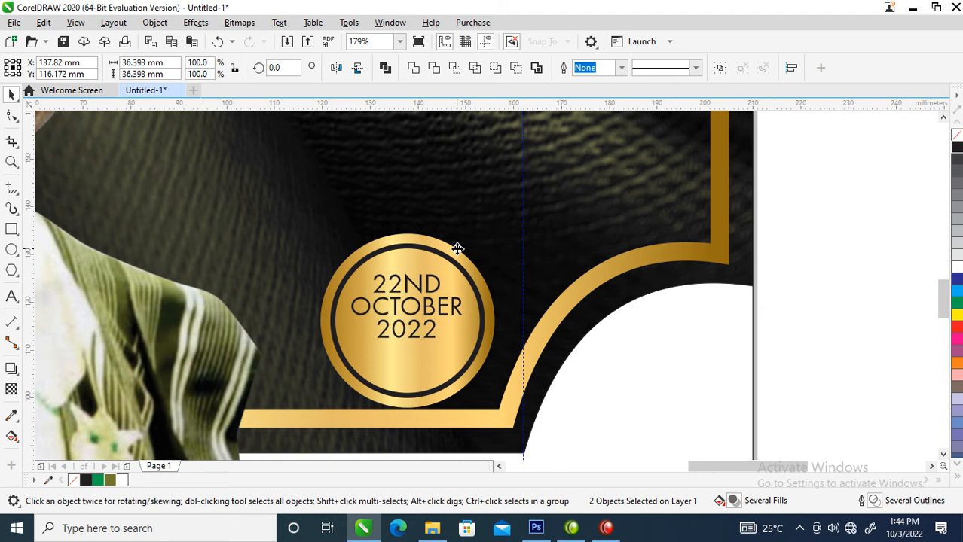
key(e)
Shrink the ring and gold circle together to about 32.1 mm
click(807, 258)
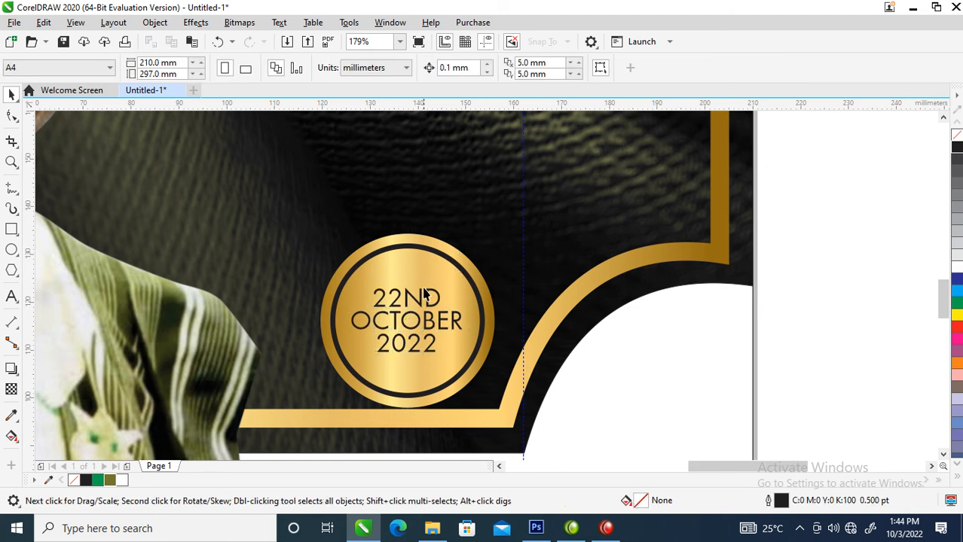
click(436, 250)
key(Escape)
click(438, 251)
shift+click(441, 248)
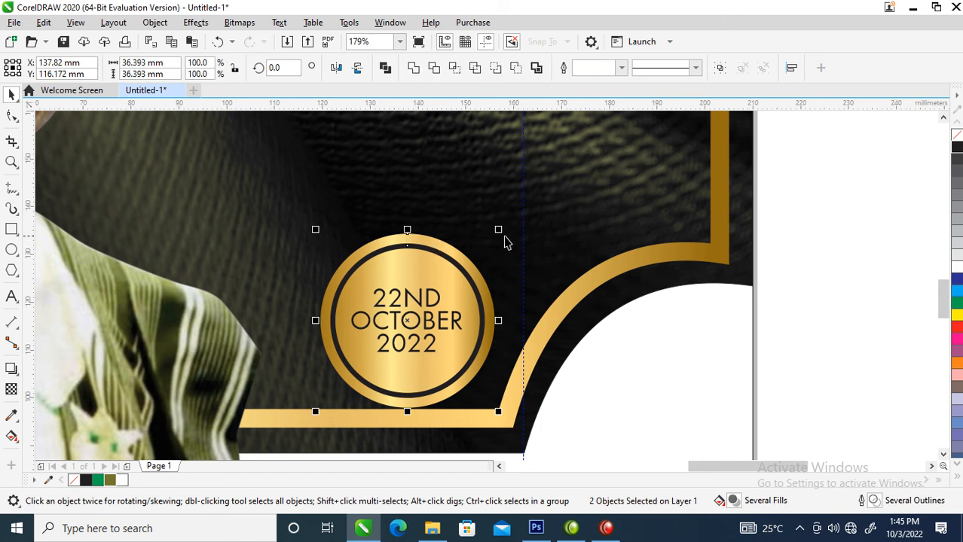
drag(499, 227, 499, 242)
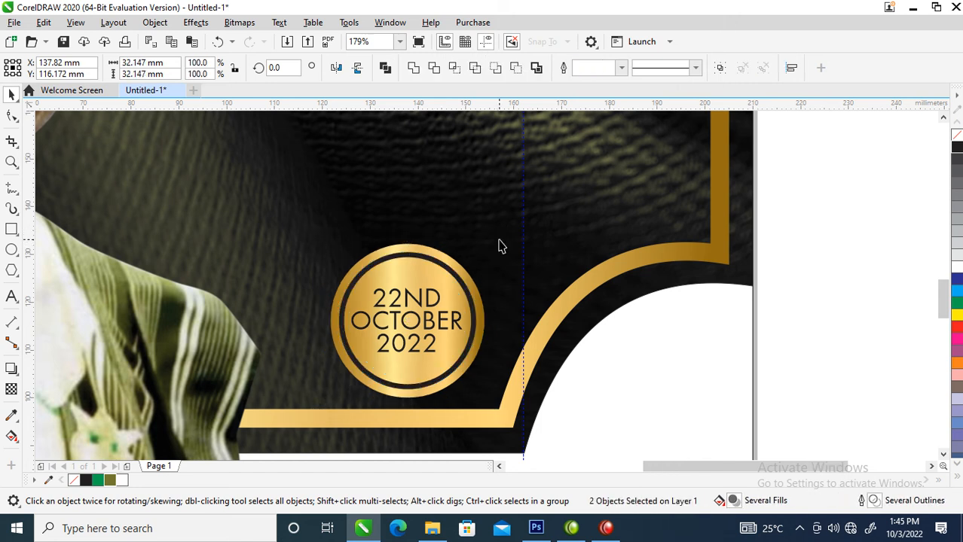
scroll(499, 242, down, 5)
Move the four-line name block further down the cover and enlarge it to about 123%
key(z)
drag(352, 142, 614, 254)
key(space)
drag(698, 189, 378, 340)
drag(516, 273, 515, 337)
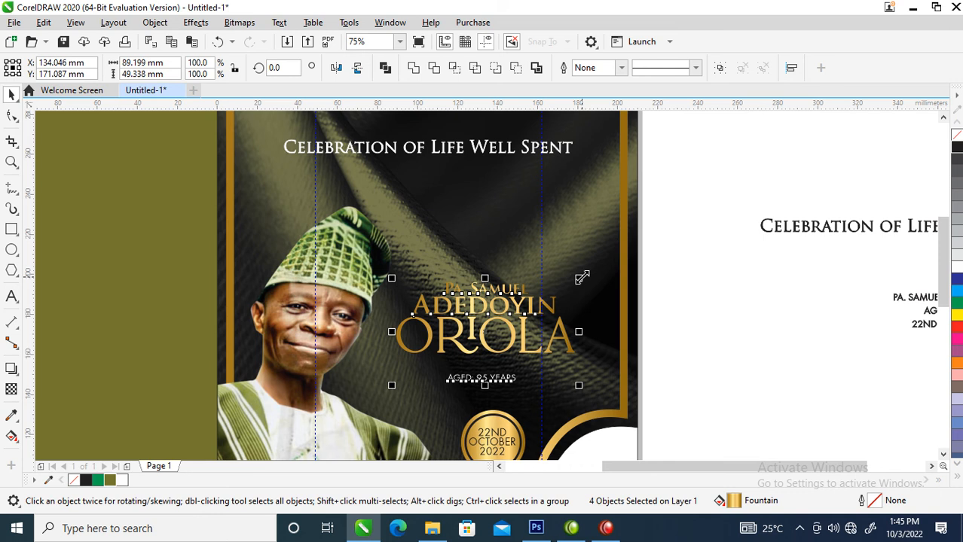
drag(582, 277, 601, 262)
click(747, 369)
Position AGED: 95 YEARS just under the surname
key(space)
drag(331, 244, 646, 437)
key(space)
drag(542, 374, 549, 353)
drag(549, 353, 556, 345)
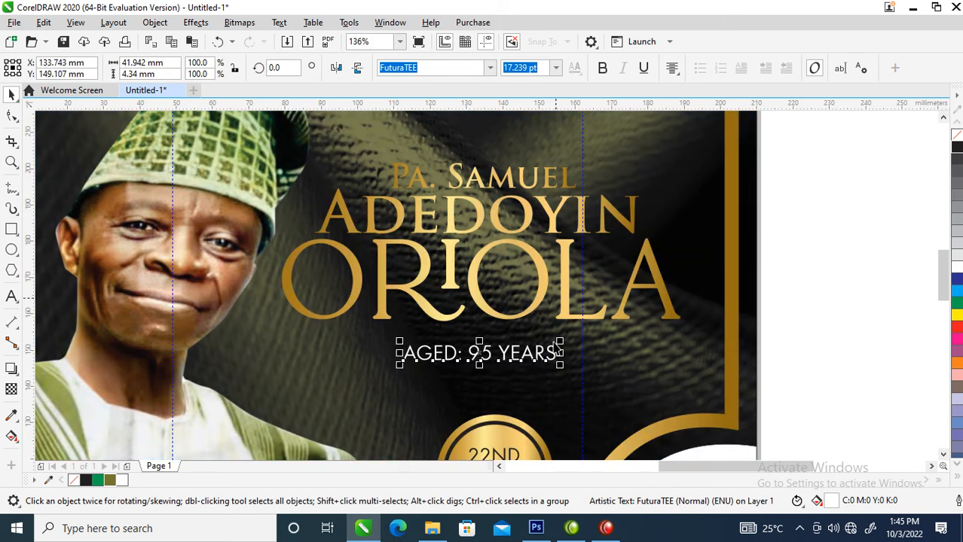
Set AGED: 95 YEARS in bold Trajan Pro
click(489, 68)
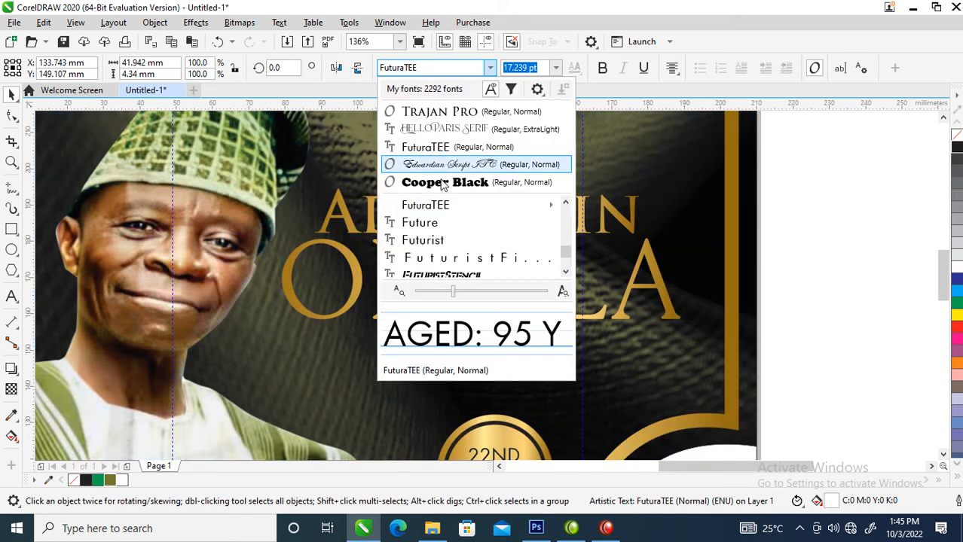
click(445, 121)
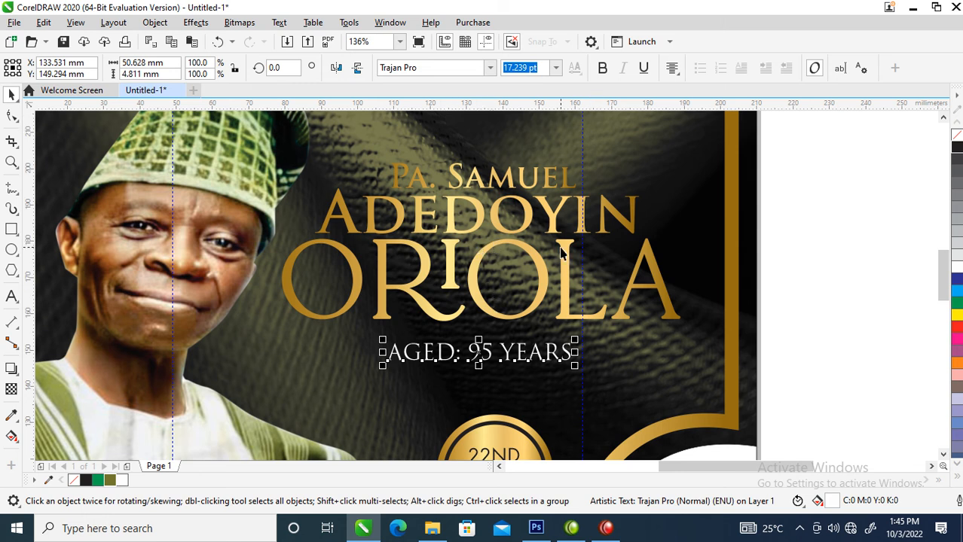
click(604, 69)
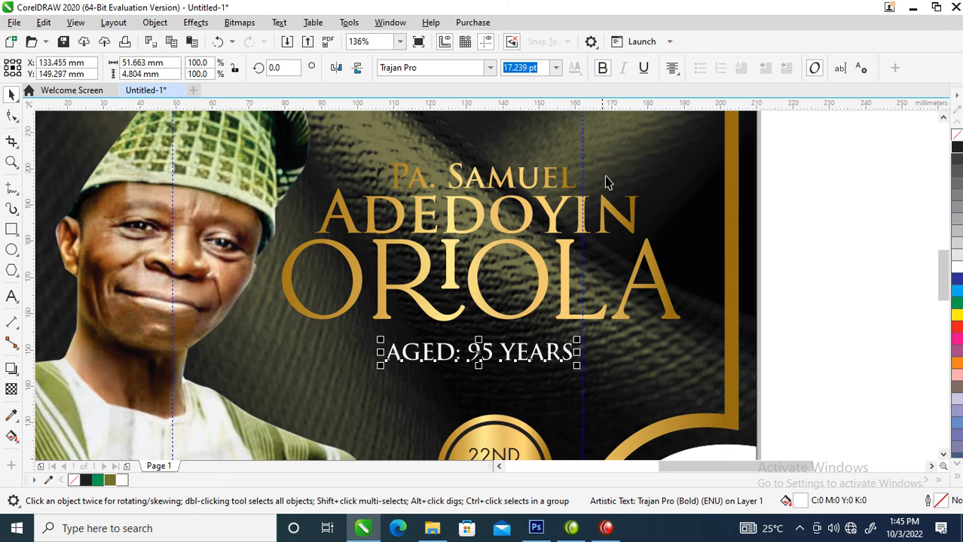
key(z)
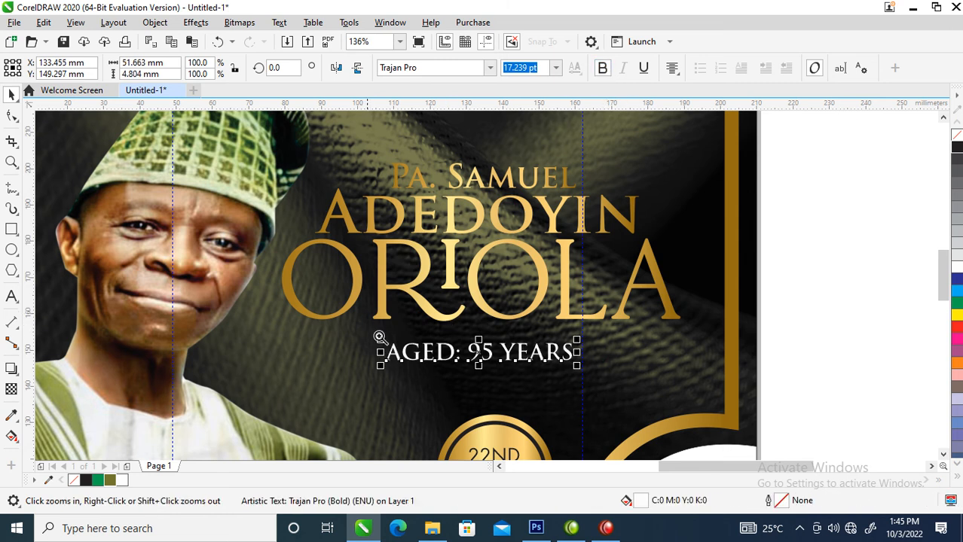
drag(262, 296, 483, 391)
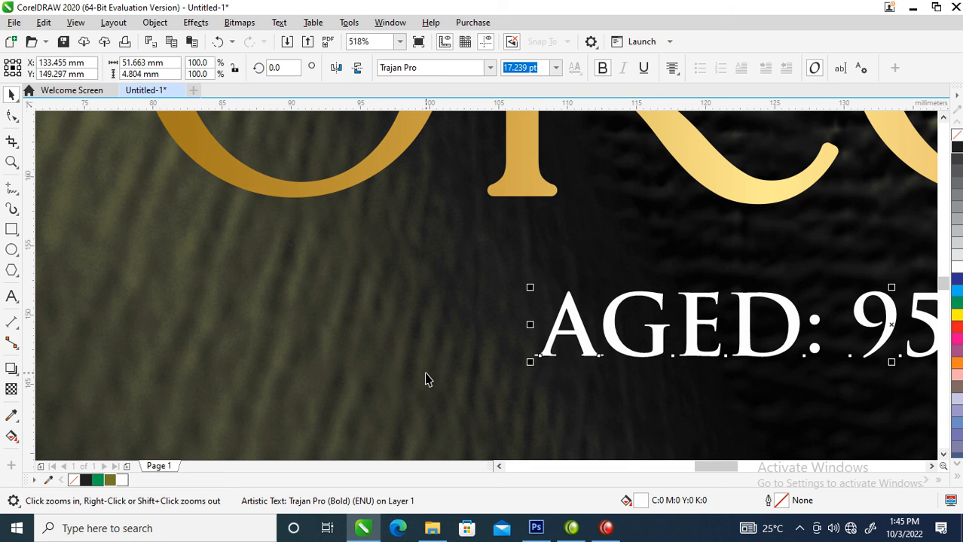
Draw a thin upright bar left of the age line, white with no outline
click(11, 230)
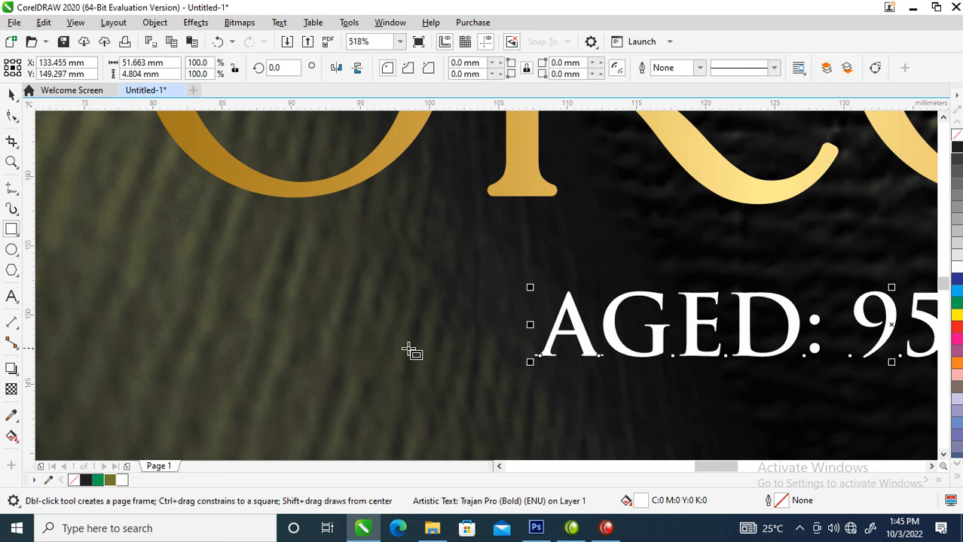
click(295, 258)
drag(295, 257, 311, 307)
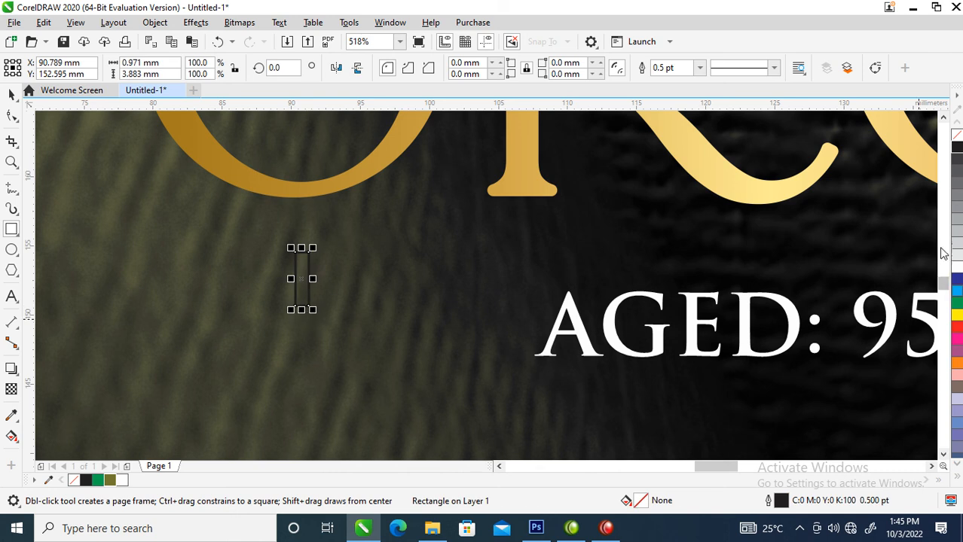
click(958, 269)
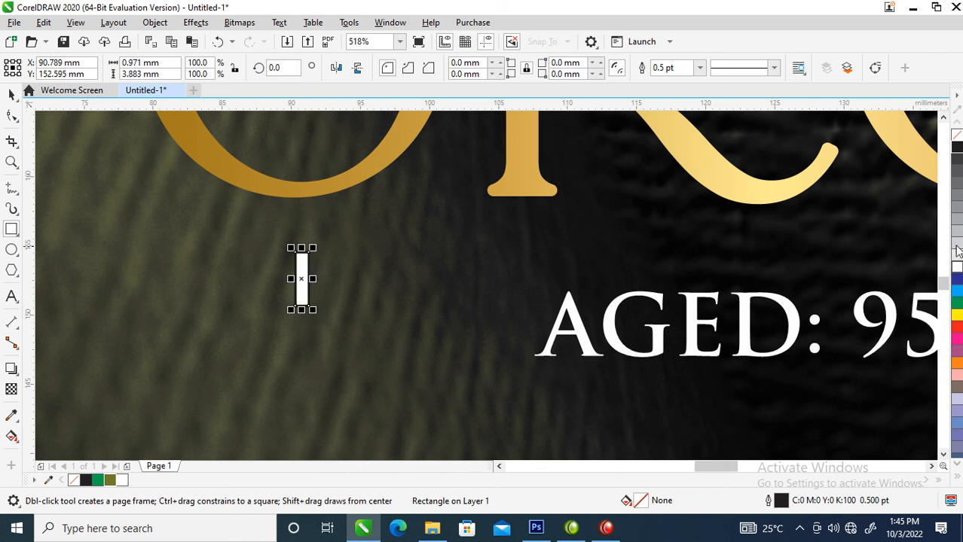
right_click(956, 137)
key(space)
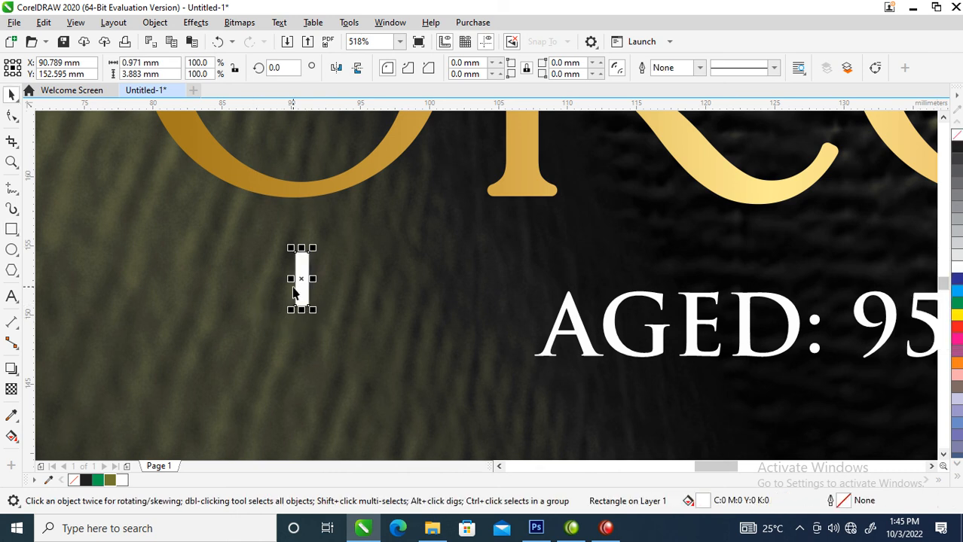
Skew the bar, mirror a copy beneath it, and weld both into a chevron
click(301, 284)
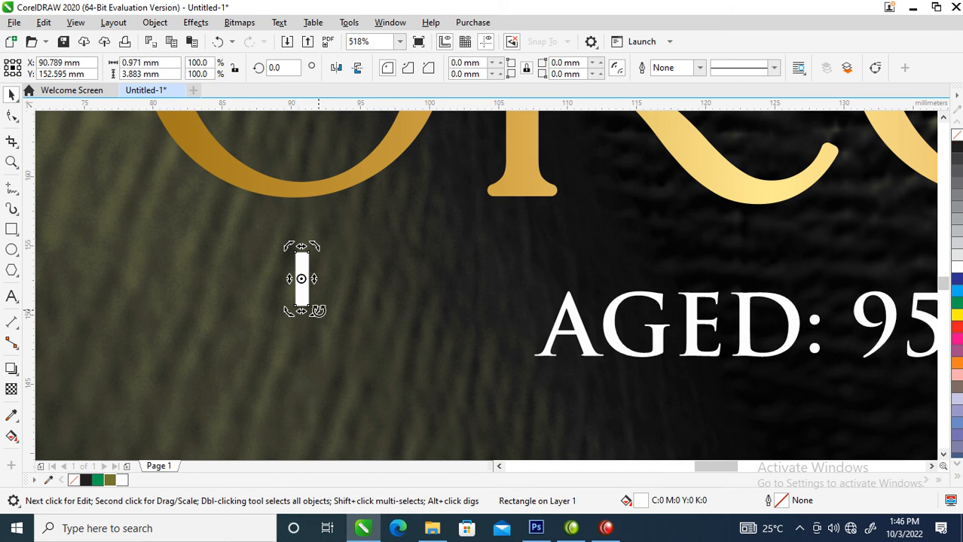
drag(301, 309, 326, 309)
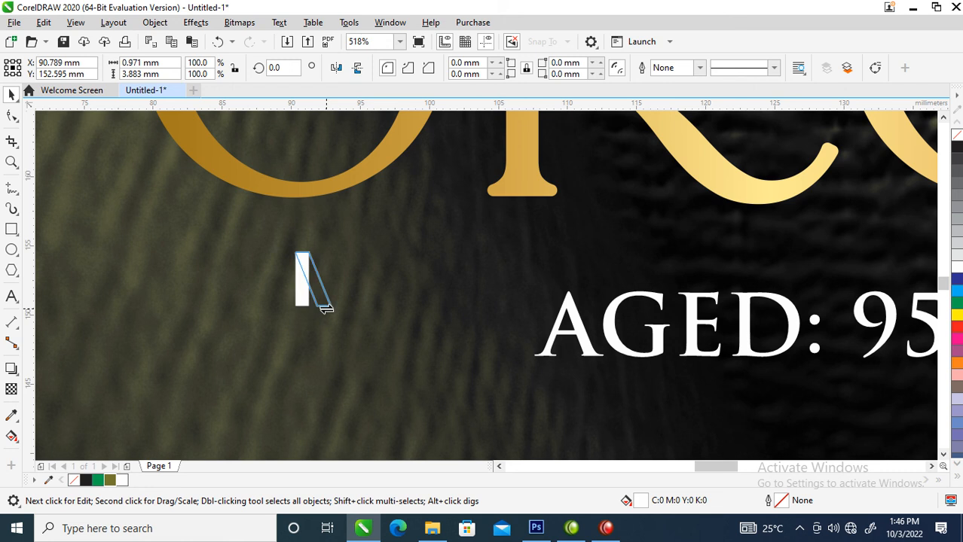
drag(325, 309, 326, 308)
click(312, 268)
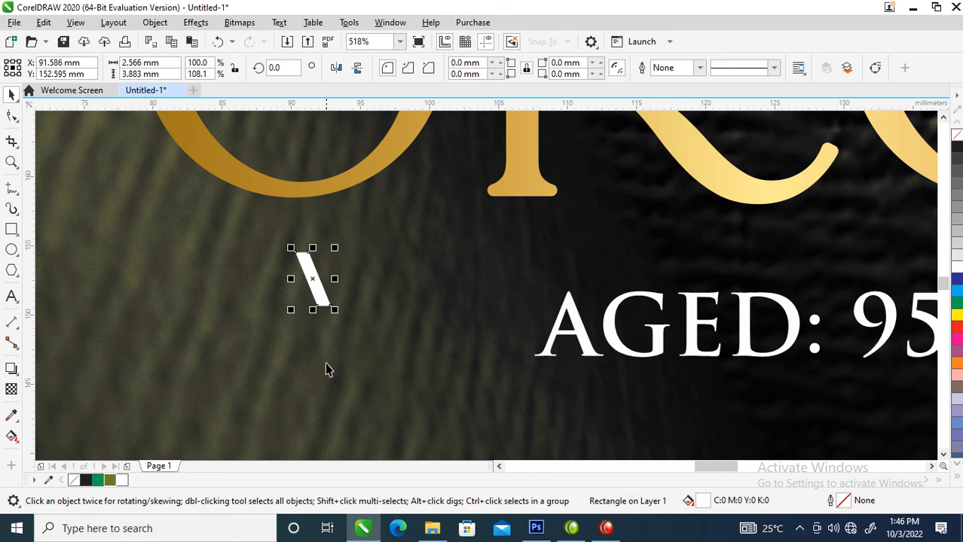
drag(314, 247, 319, 313)
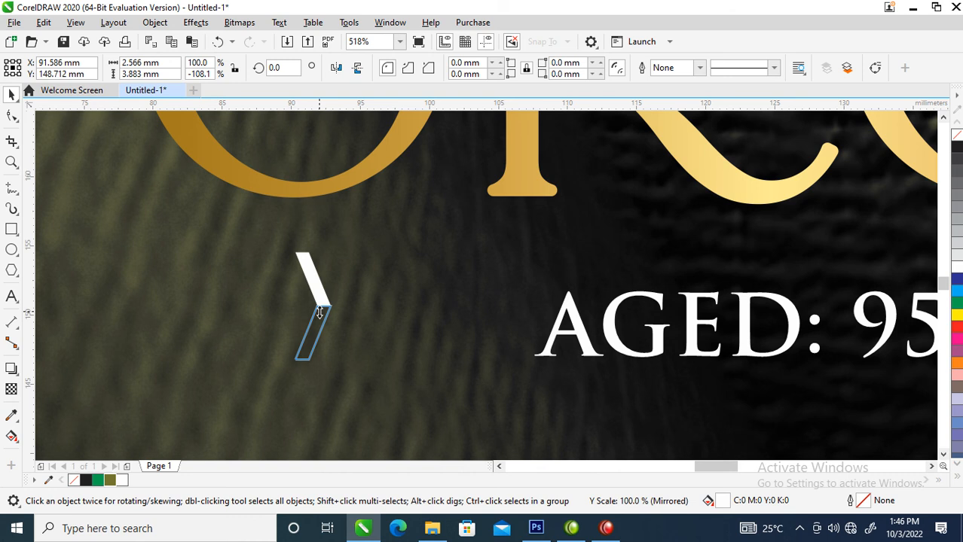
drag(319, 313, 319, 313)
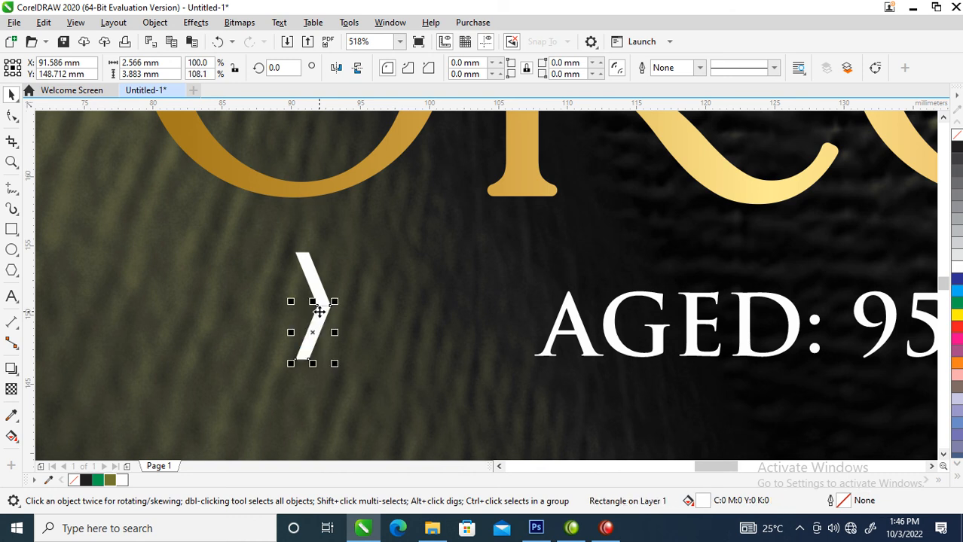
shift+click(315, 280)
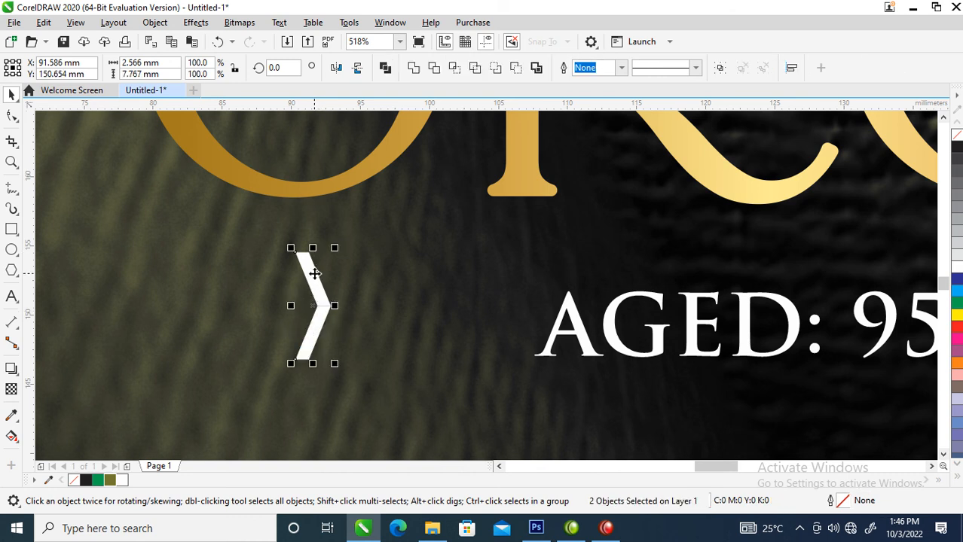
click(414, 70)
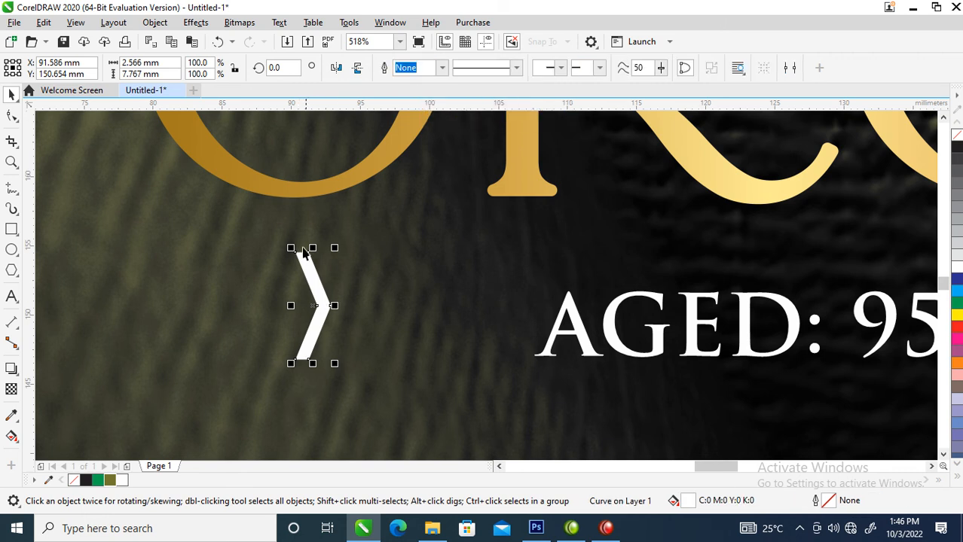
Shrink the chevron to about 71% height, repeat it into eight, and weld the row
drag(313, 248, 312, 261)
drag(319, 306, 335, 324)
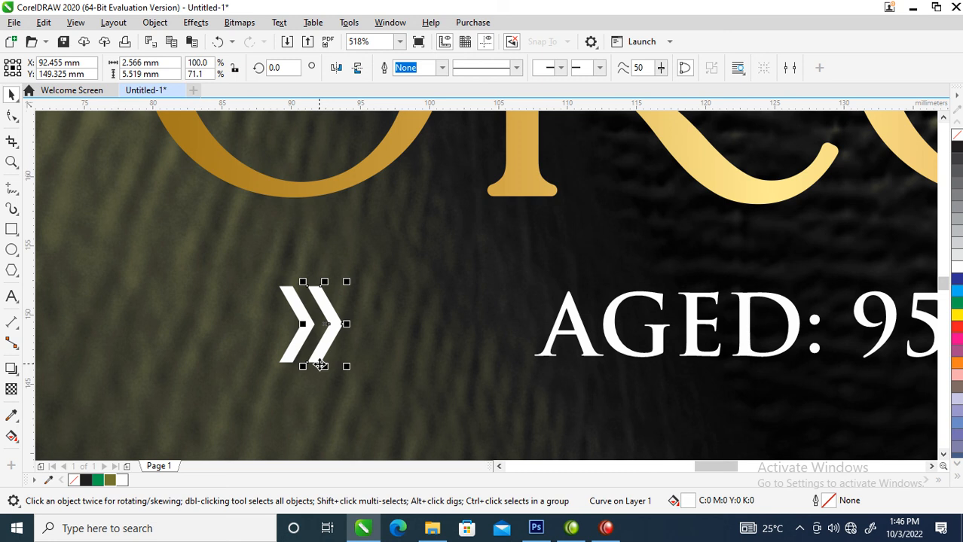
key(ctrl+r)
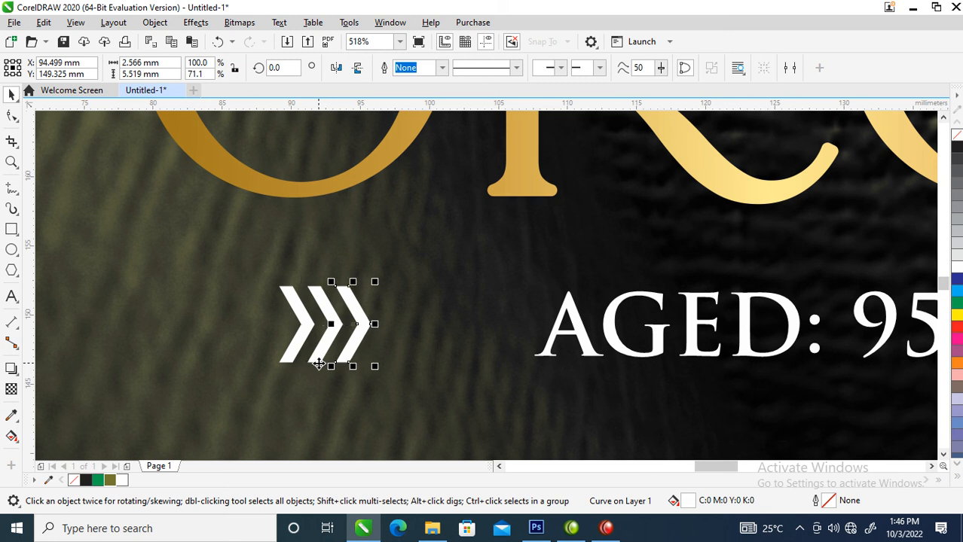
key(ctrl+r)
key(ctrl+r)
key(ctrl+r)
key(ctrl+r)
key(ctrl+r)
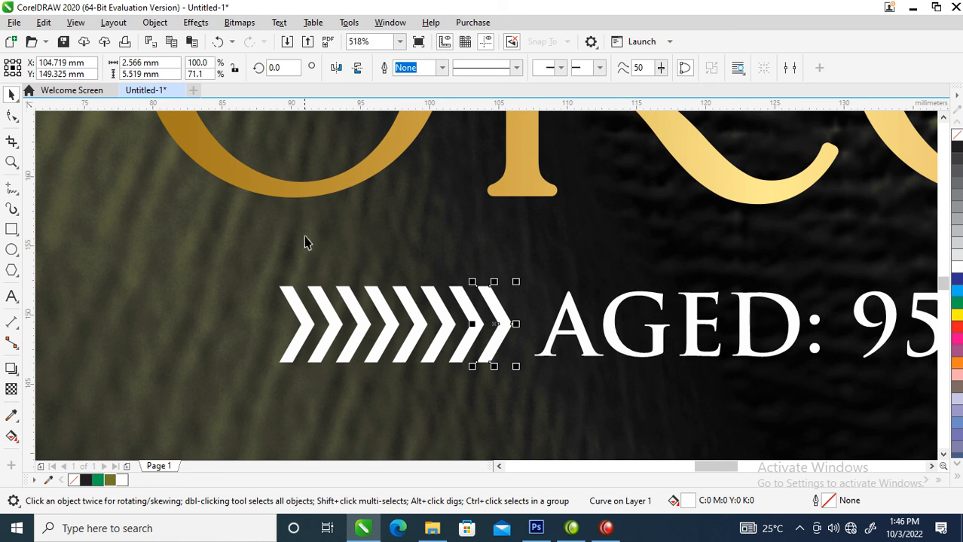
drag(263, 232, 532, 403)
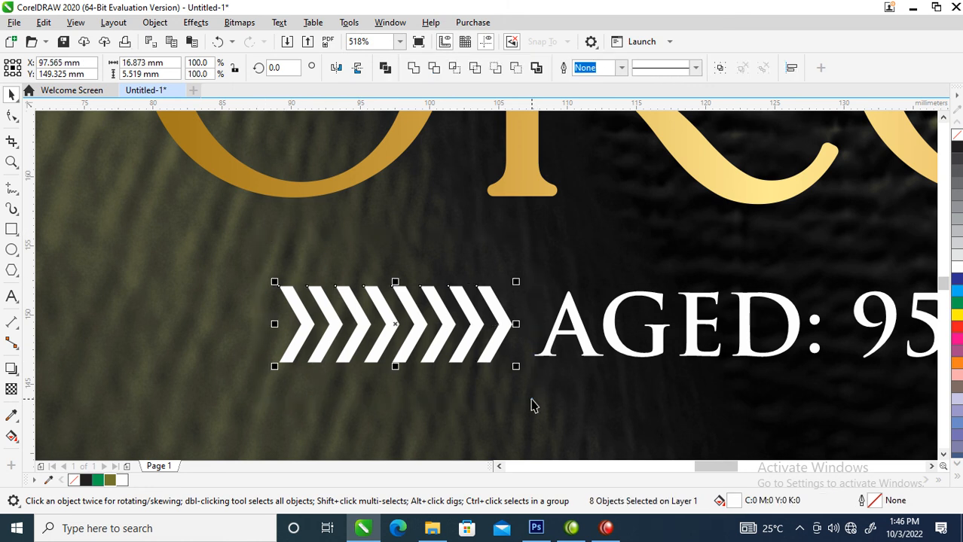
click(414, 69)
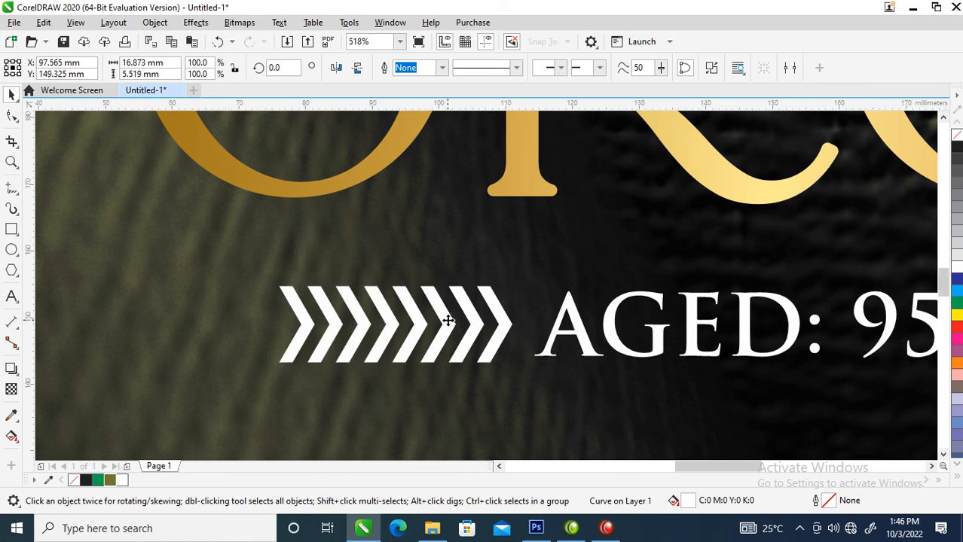
scroll(451, 316, down, 4)
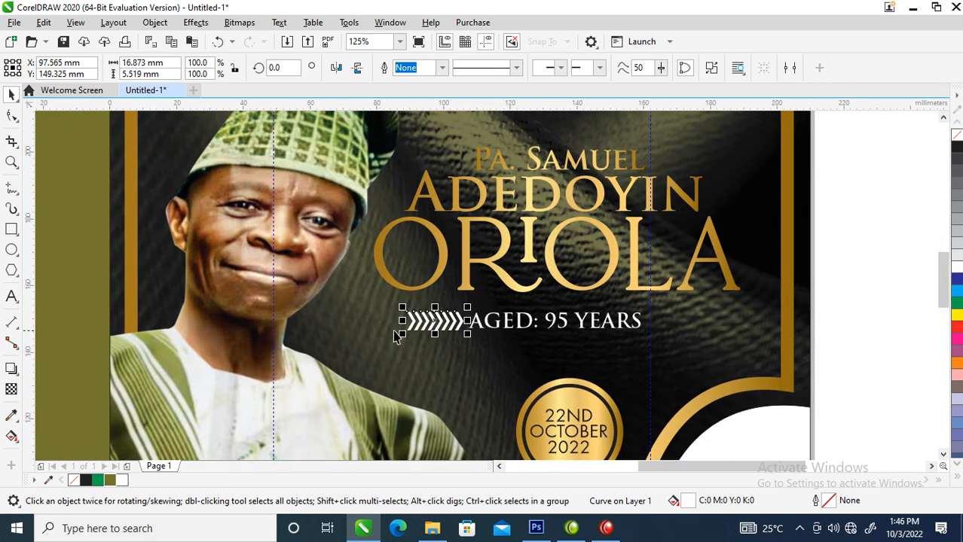
Narrow the chevron row to about 73% and place a mirrored copy after YEARS
drag(402, 321, 668, 323)
right_click(478, 327)
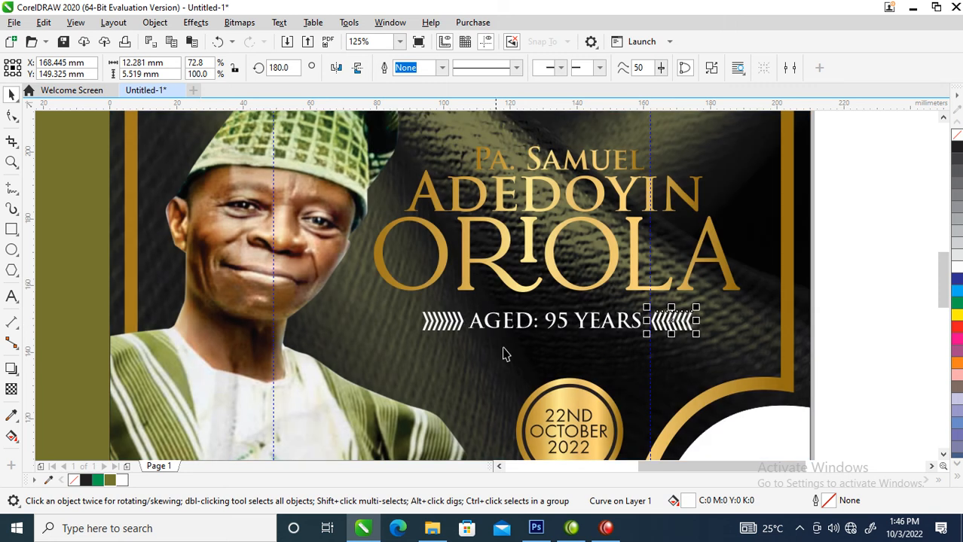
shift+click(455, 320)
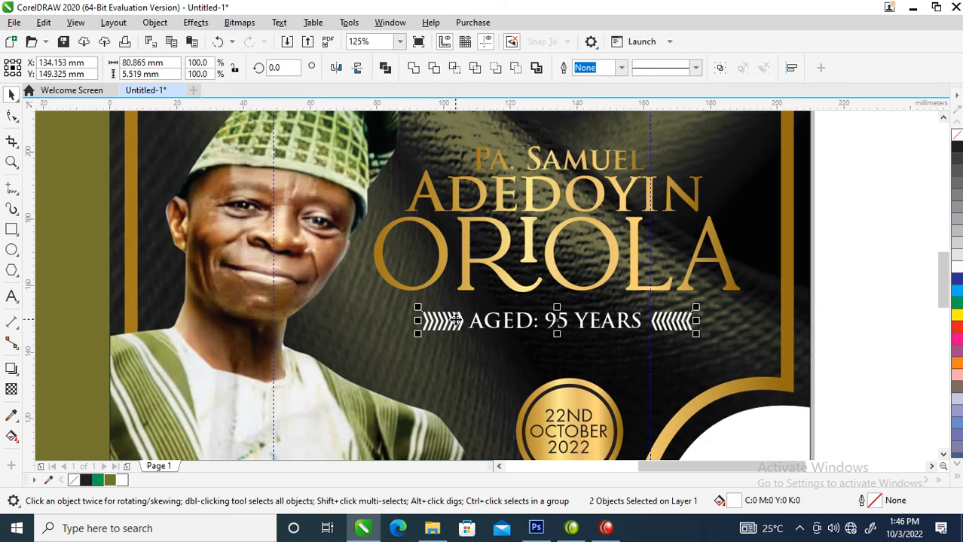
key(ctrl+g)
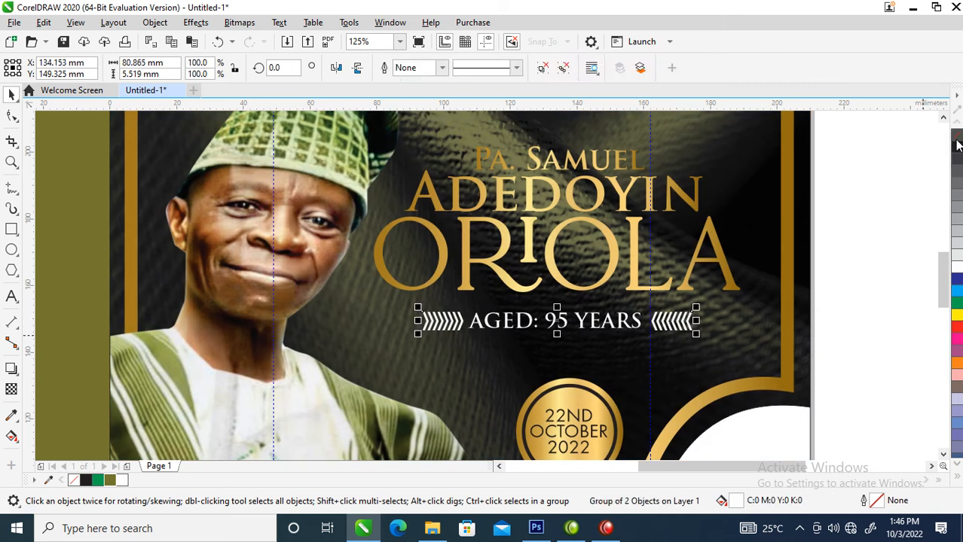
key(ctrl+z)
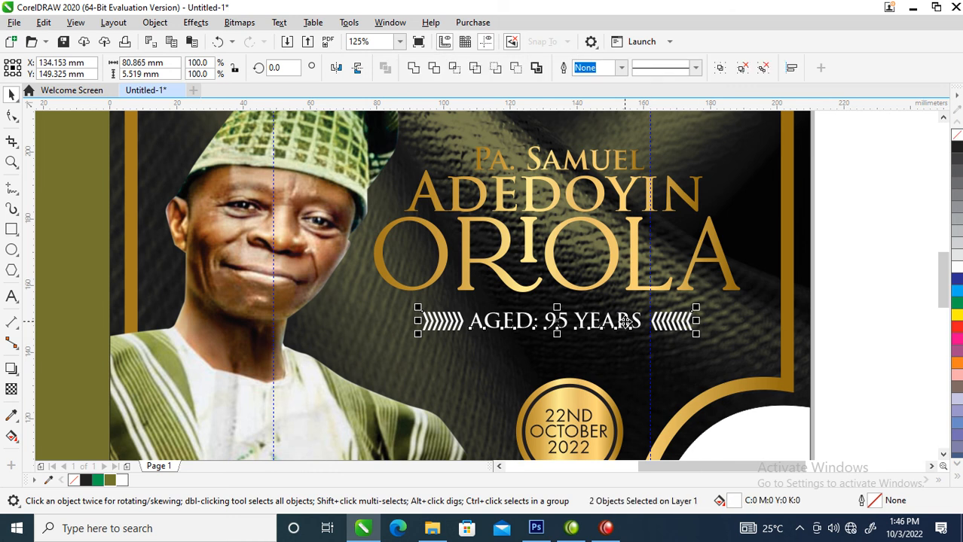
drag(625, 321, 623, 322)
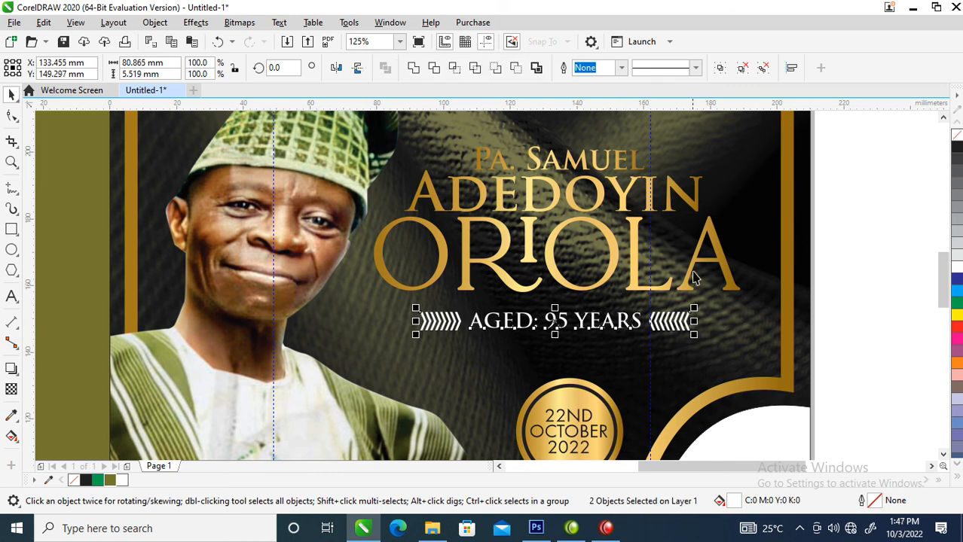
shift+click(636, 273)
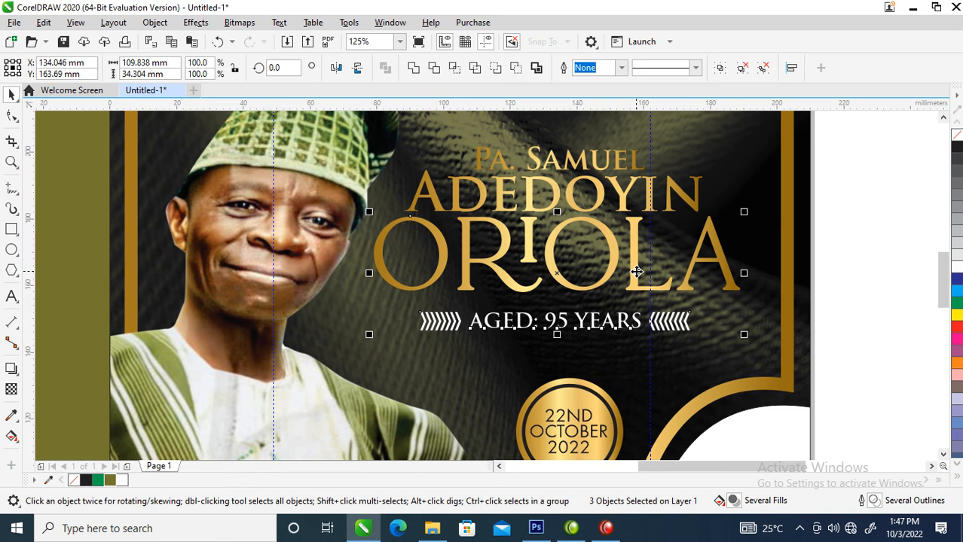
key(c)
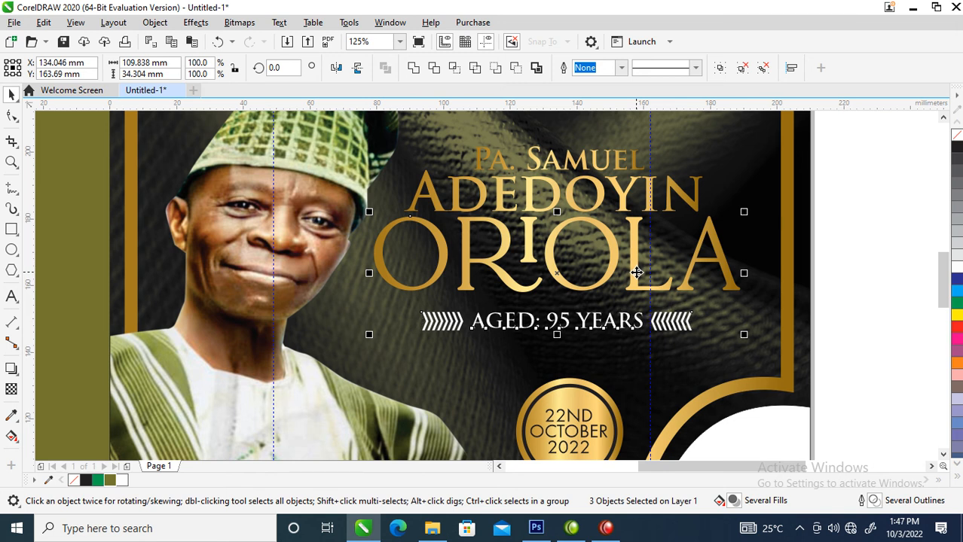
scroll(637, 273, down, 6)
key(F2)
drag(451, 208, 680, 361)
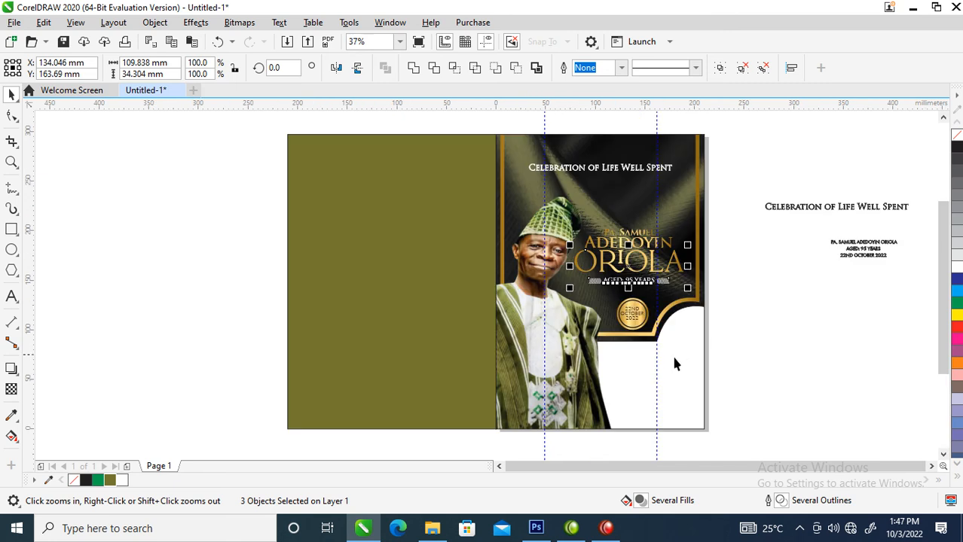
Drop a copy of the photo panel right of the page and shift the cover portrait down-right
click(549, 320)
drag(539, 340, 801, 352)
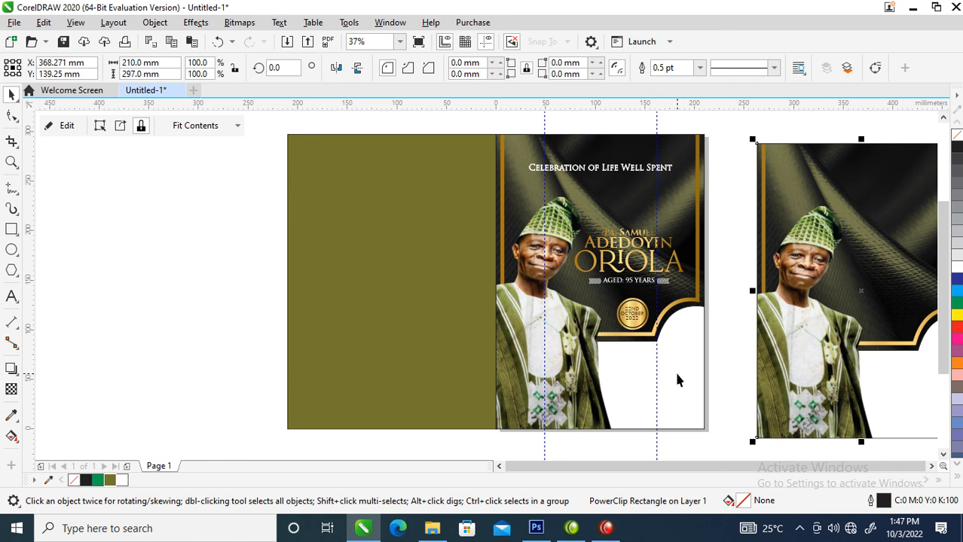
click(563, 317)
drag(563, 318, 582, 339)
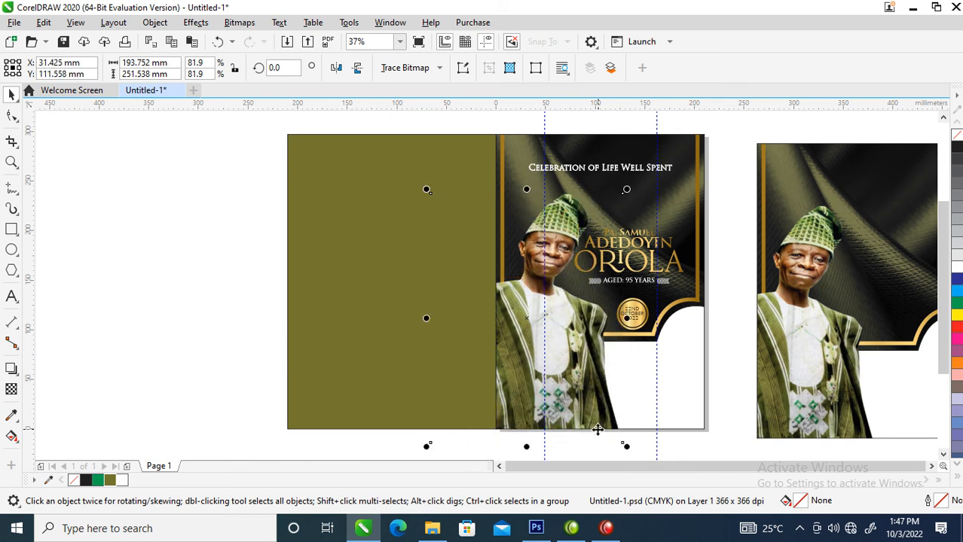
Extract the portrait from the right-hand PowerClip and move the photo left over the cover
click(795, 347)
right_click(805, 273)
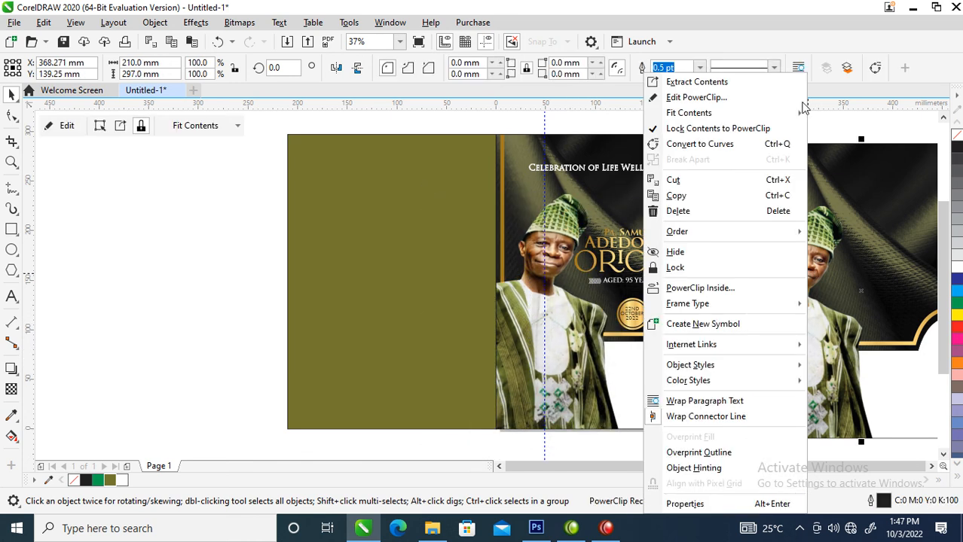
click(696, 81)
click(227, 226)
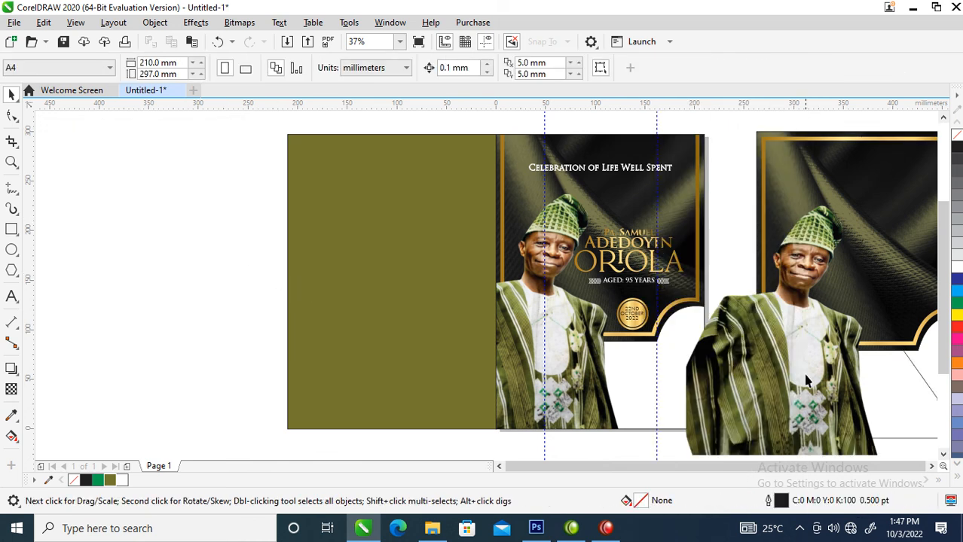
drag(769, 373, 709, 367)
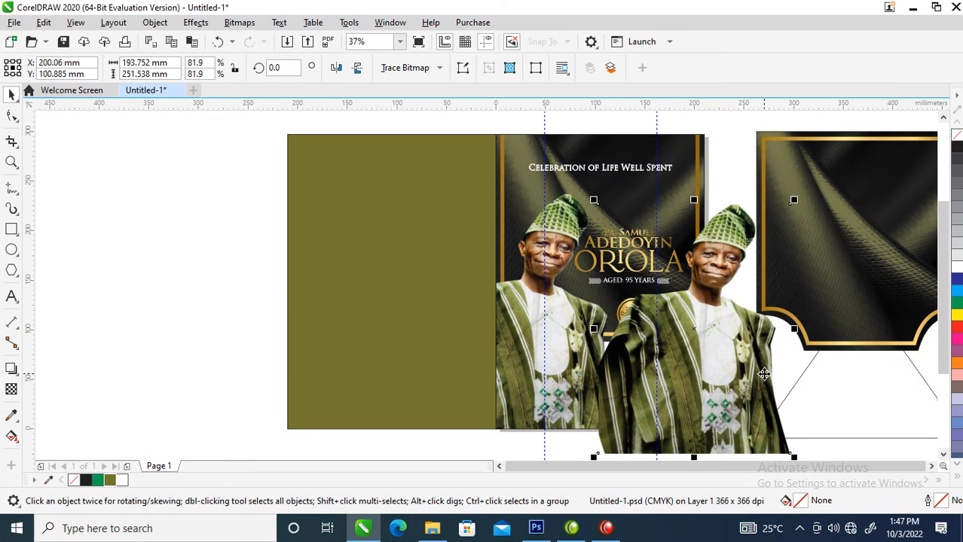
Convert the extracted portrait to a Grayscale (8-bit) bitmap
key(alt+b)
key(Return)
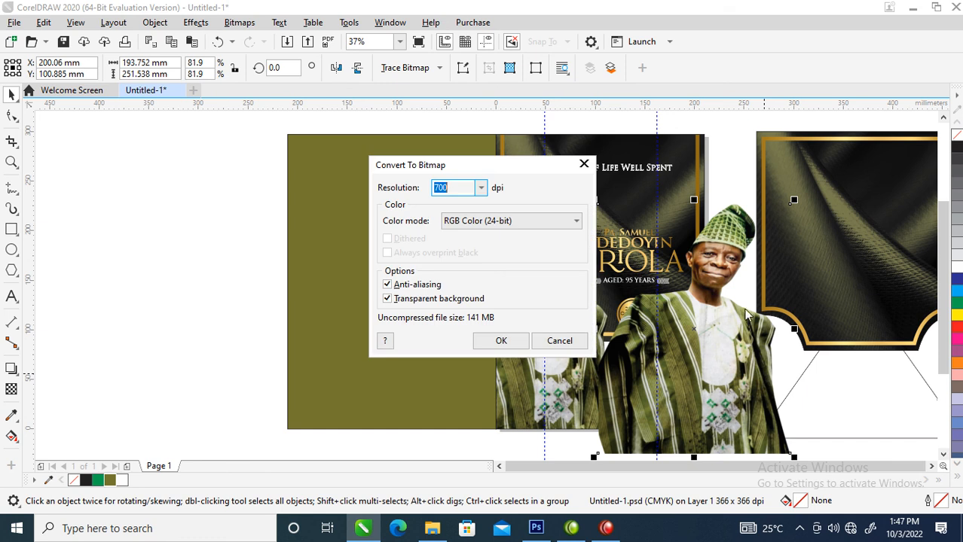
click(577, 221)
click(527, 256)
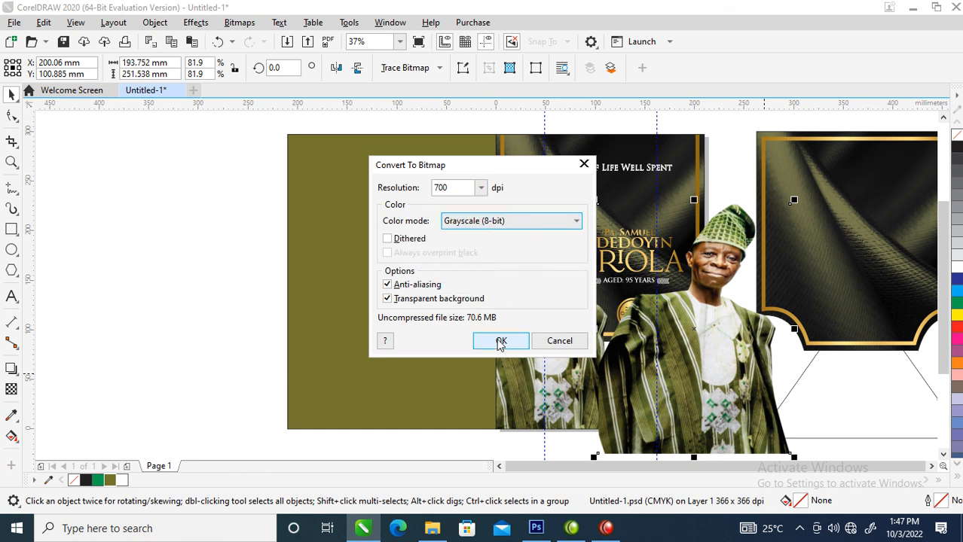
click(501, 340)
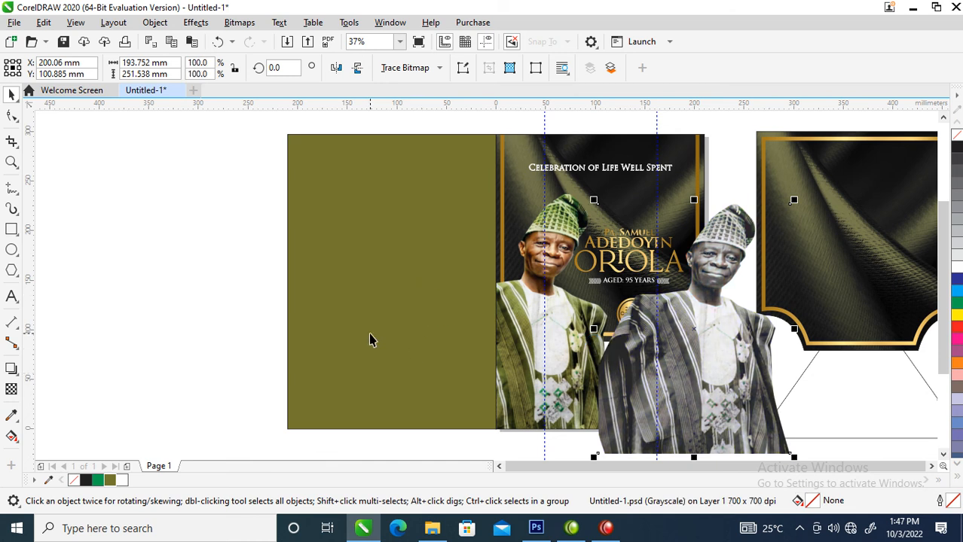
Apply uniform transparency of 89 to the grayscale portrait
click(11, 390)
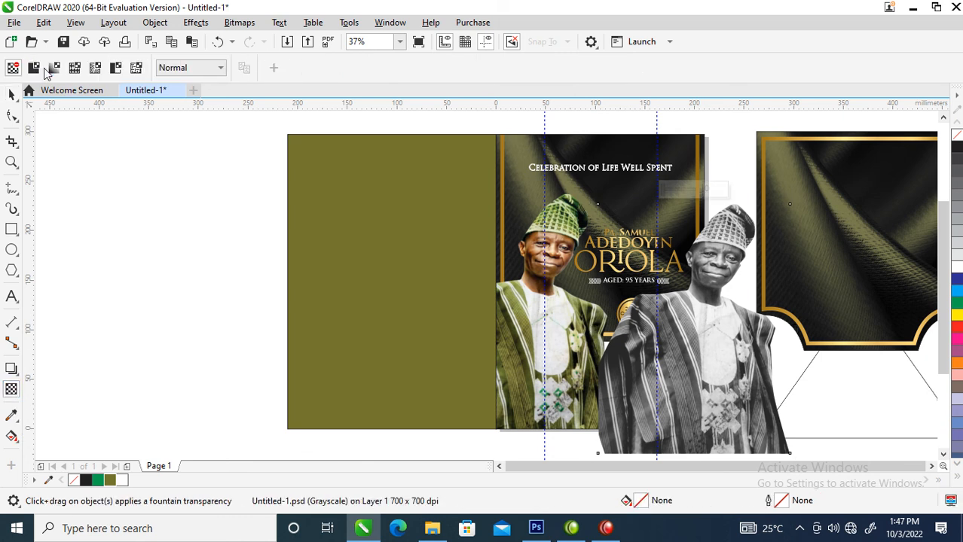
click(34, 70)
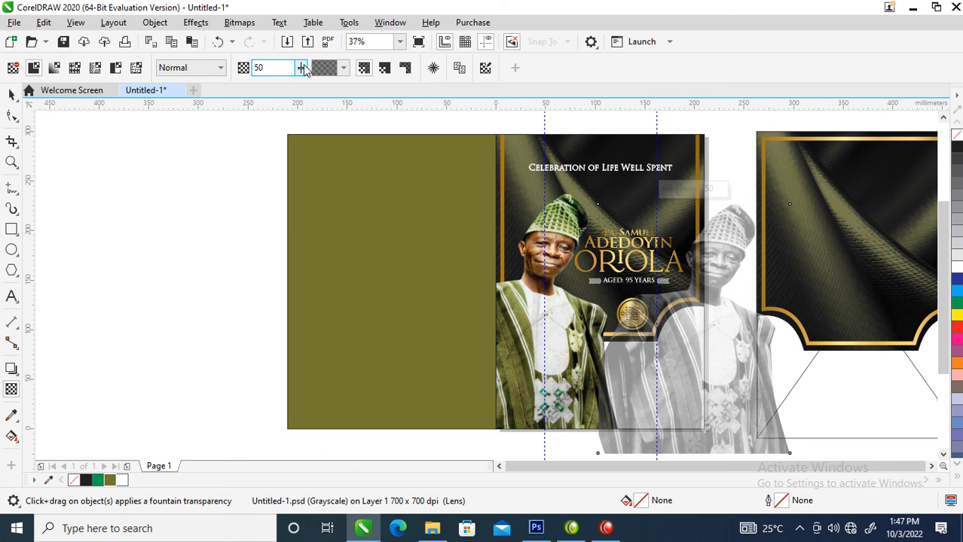
click(303, 67)
click(329, 86)
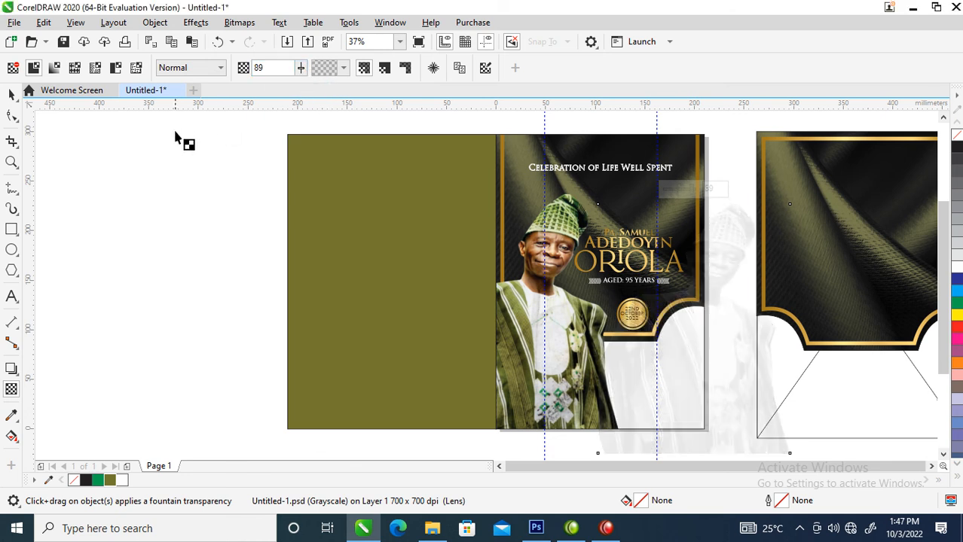
click(11, 94)
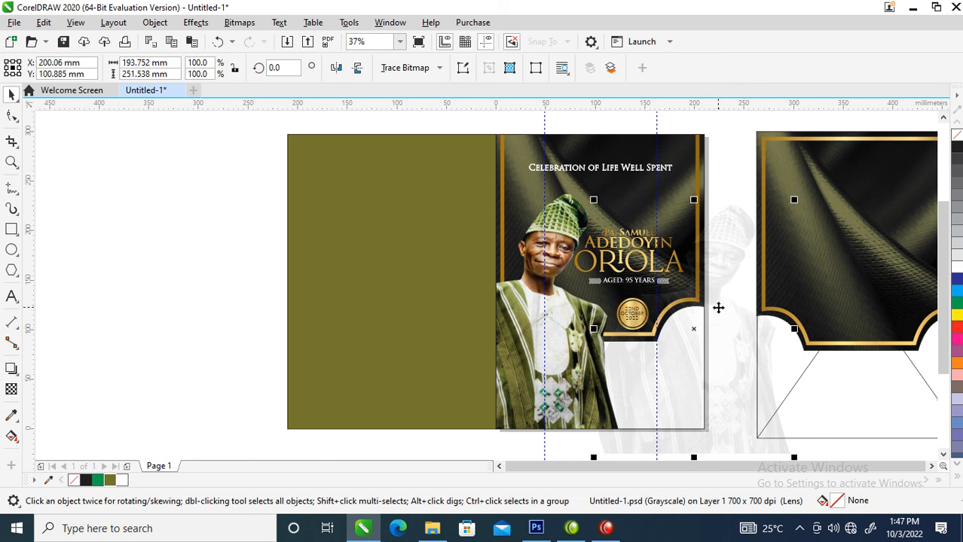
Mirror the faded portrait and PowerClip it inside the cover frame
drag(732, 270, 691, 391)
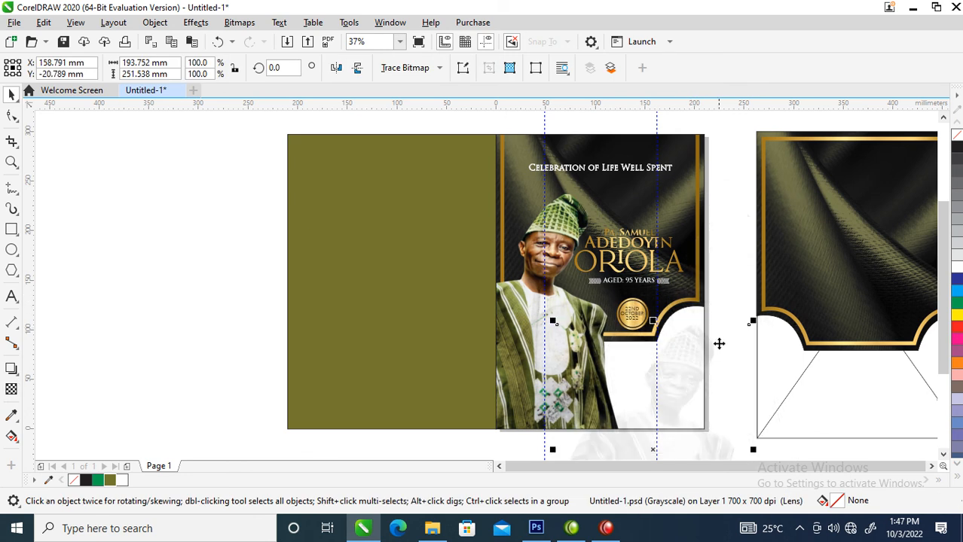
key(alt+b)
key(Escape)
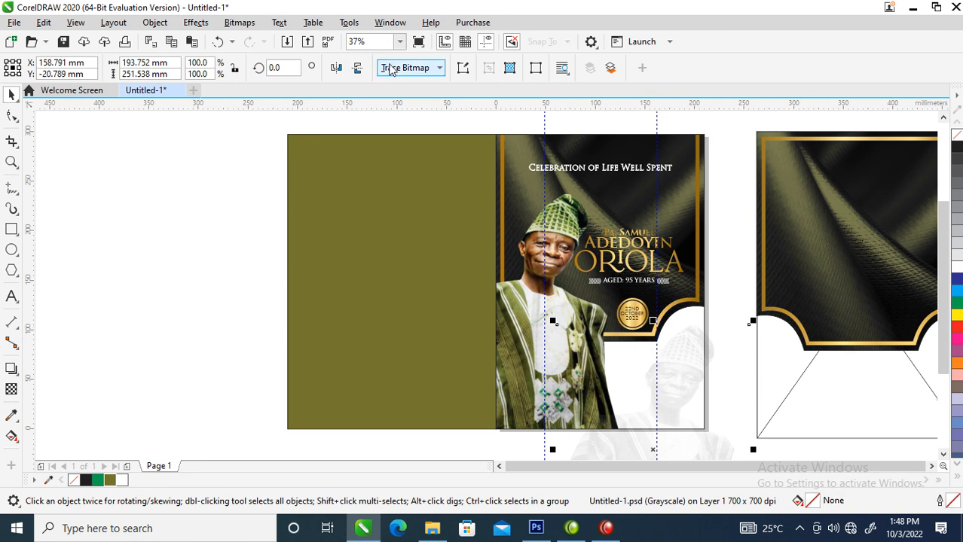
click(336, 68)
drag(702, 436, 693, 195)
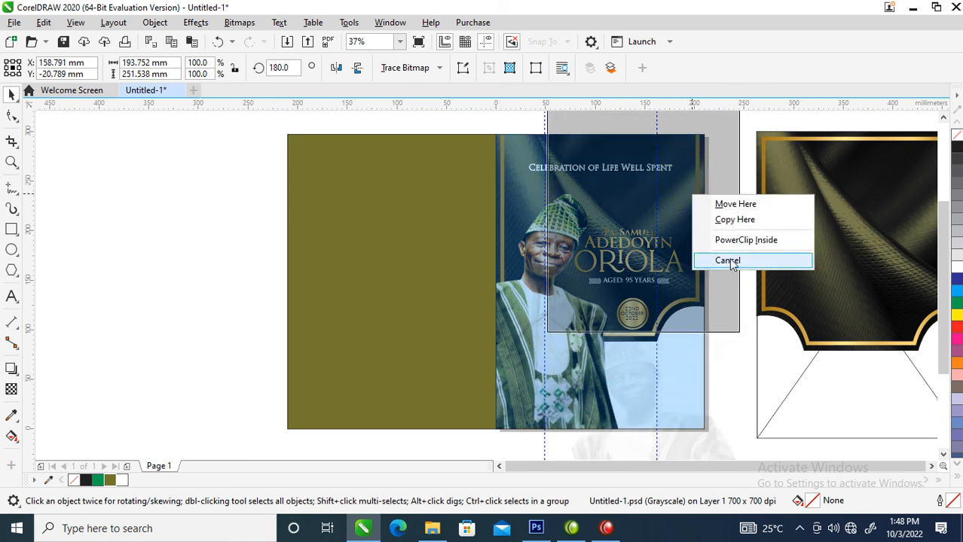
click(741, 239)
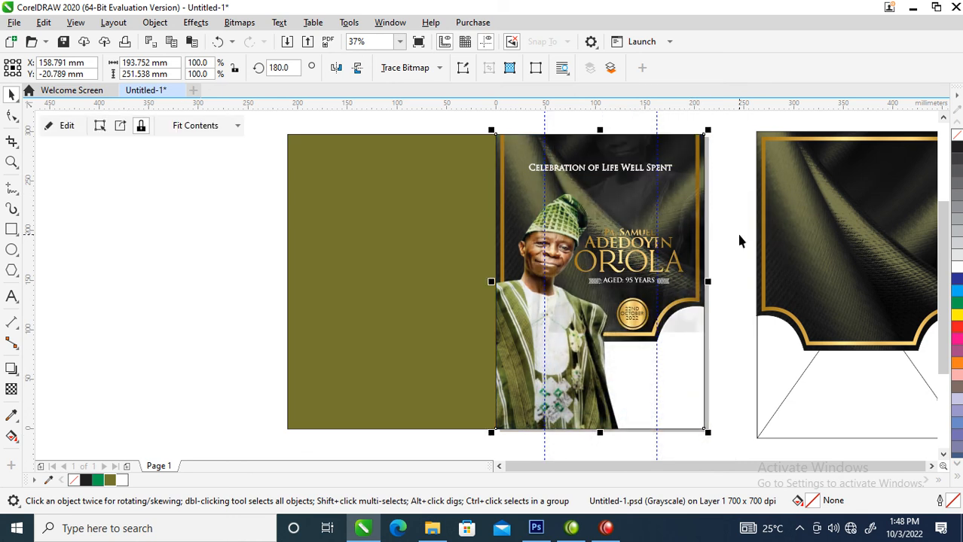
Enlarge the clipped portrait to 156% in the lower-right corner, send it to back, and delete the dark fabric panel
ctrl+click(681, 321)
drag(691, 302, 711, 457)
drag(679, 340, 656, 390)
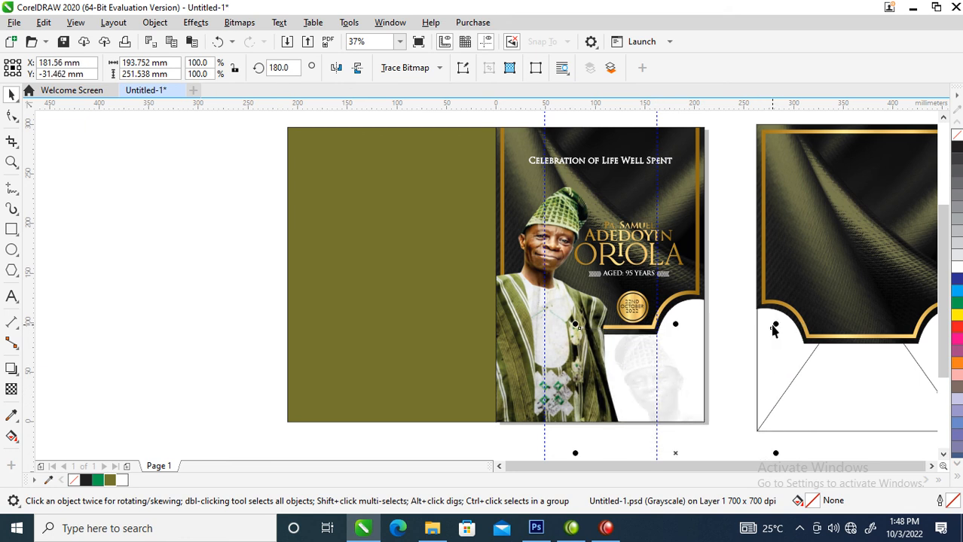
drag(776, 323, 827, 254)
drag(645, 370, 690, 386)
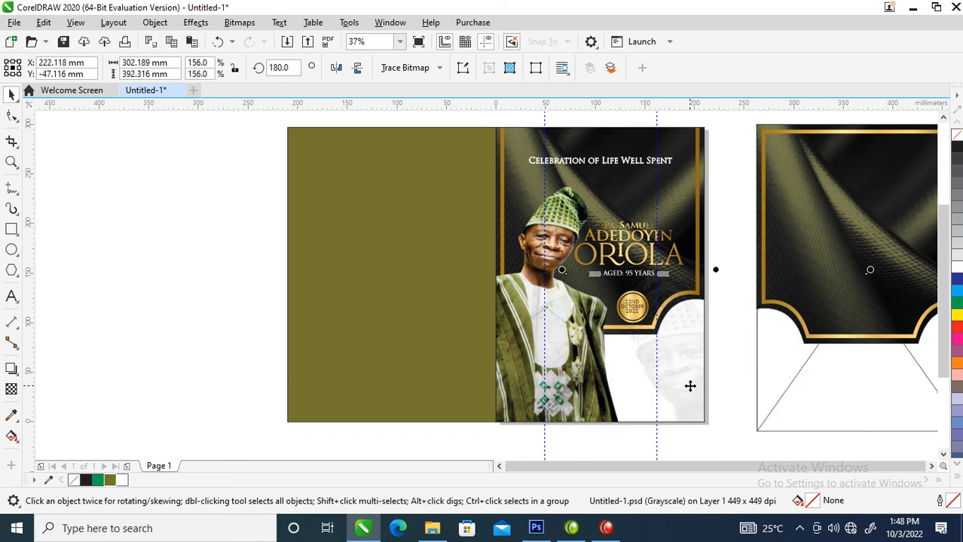
key(shift+Page_Down)
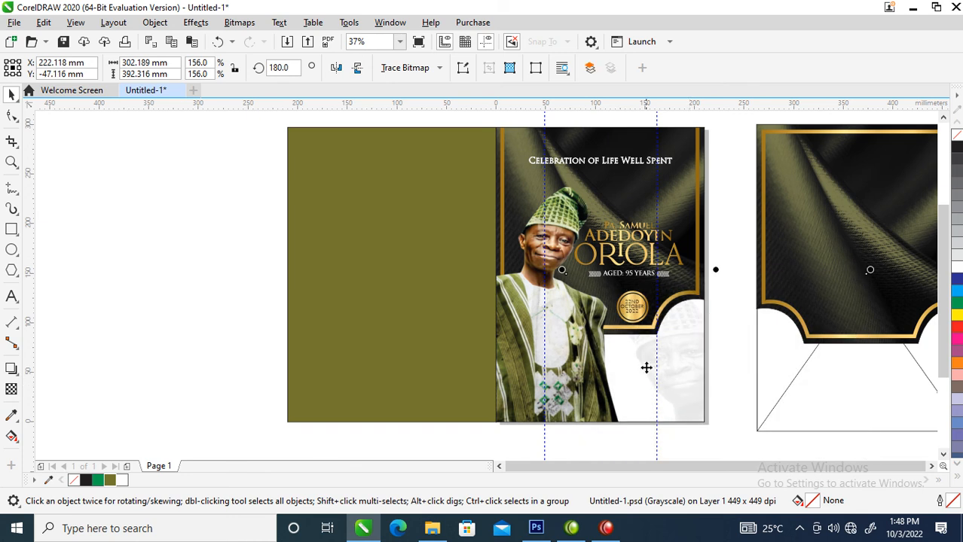
click(829, 206)
key(Delete)
Delete the empty frame and move the headline copy onto the olive panel, retyped as 'Appreciation'
click(839, 257)
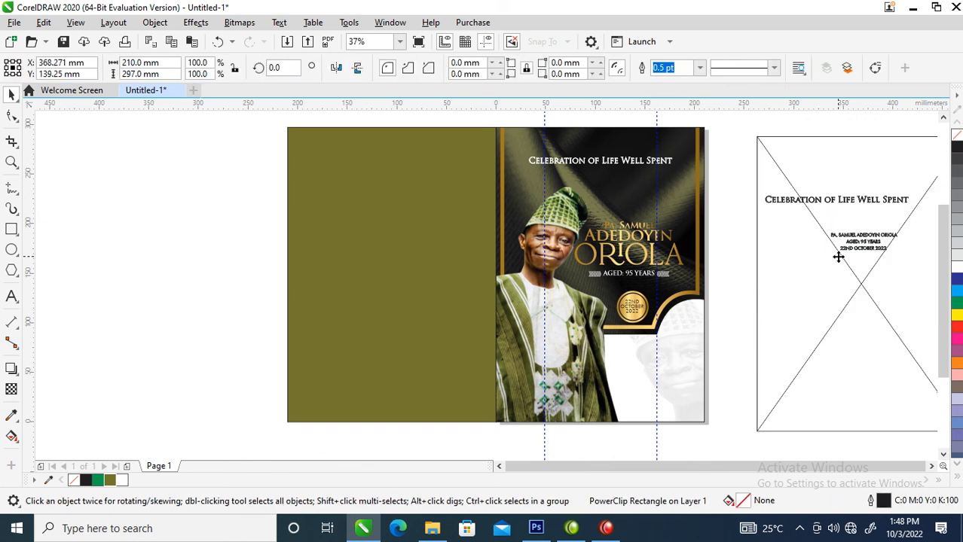
key(Delete)
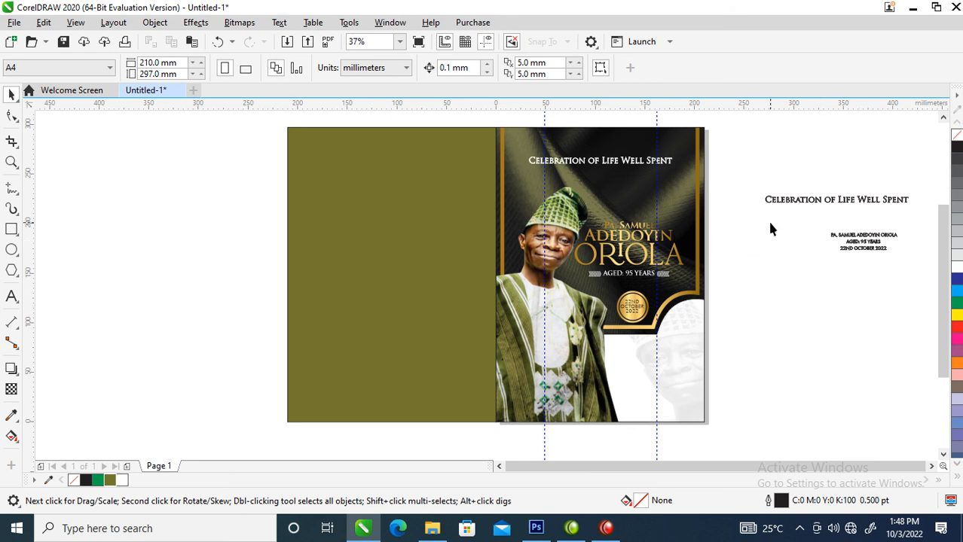
drag(614, 169, 412, 215)
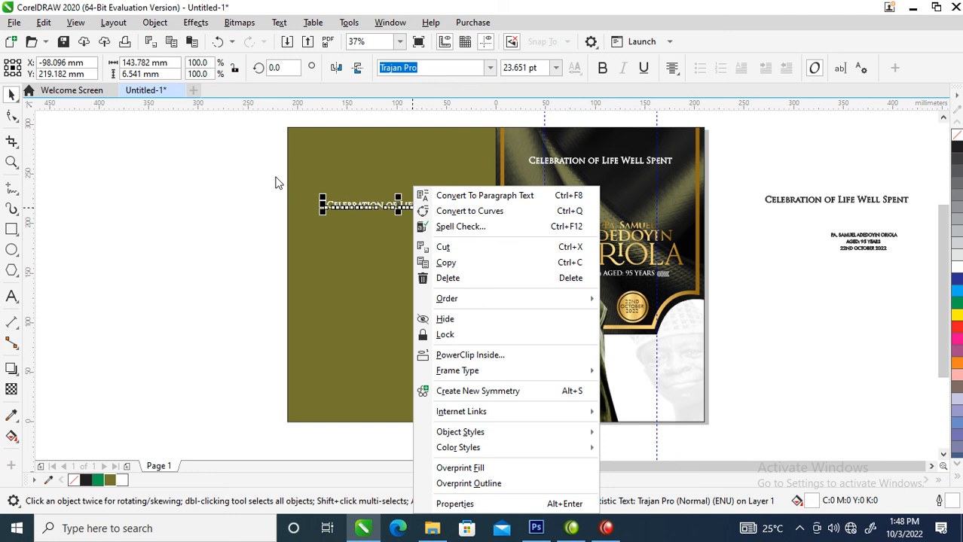
click(274, 180)
double_click(370, 209)
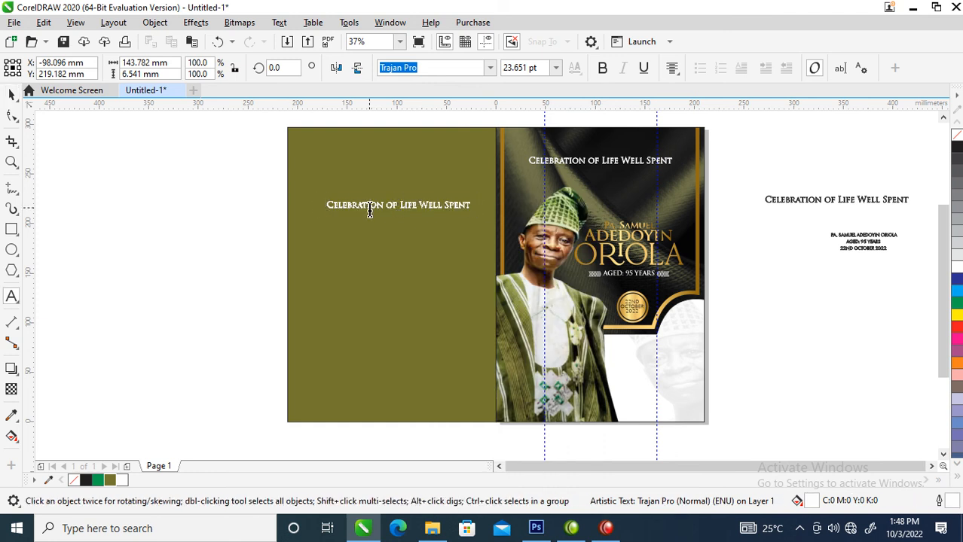
key(ctrl+a)
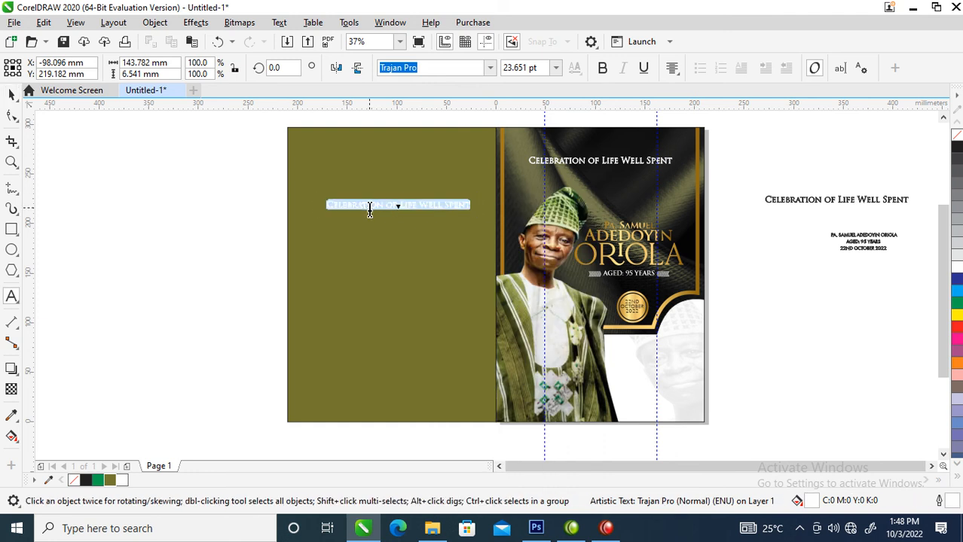
text(App)
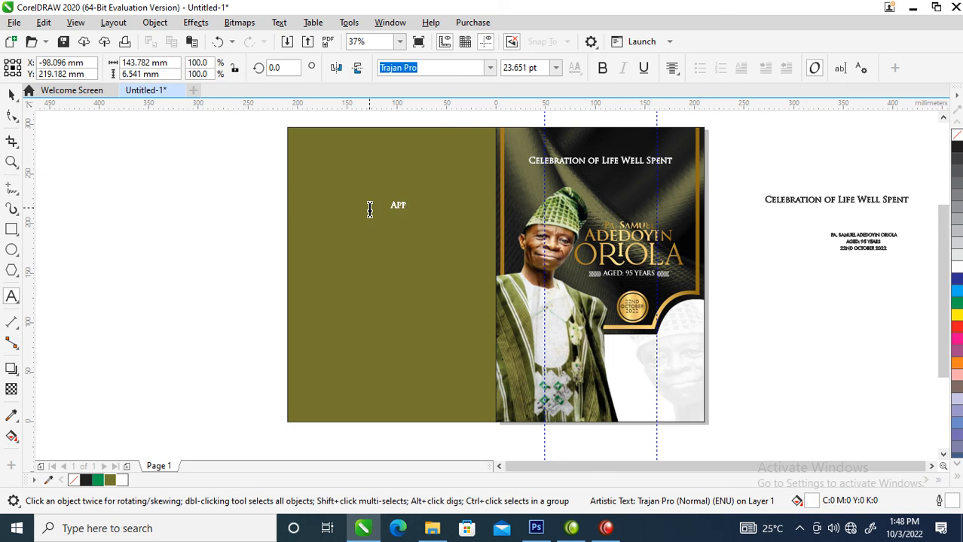
text(reciation)
key(Escape)
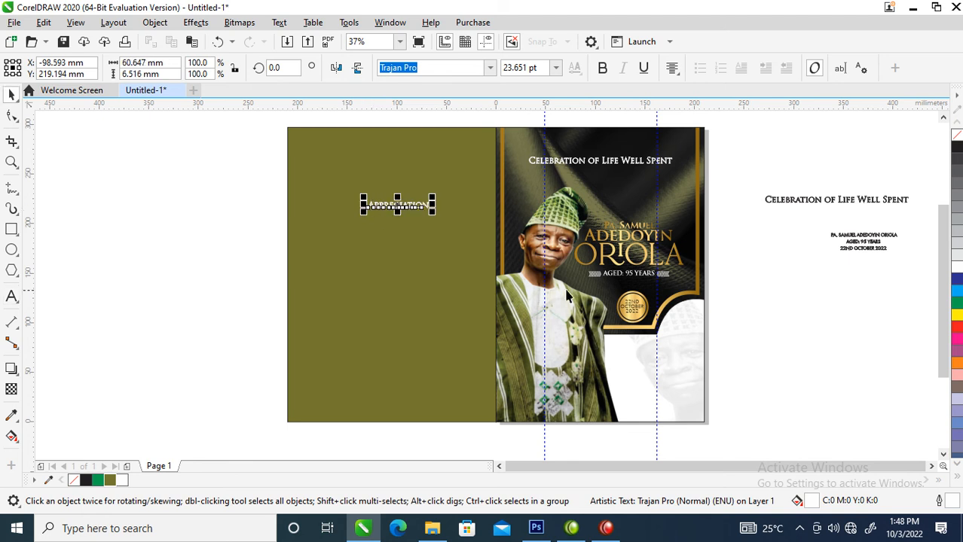
Zoom in on the olive back panel and nudge the heading slightly left
key(z)
drag(215, 162, 765, 411)
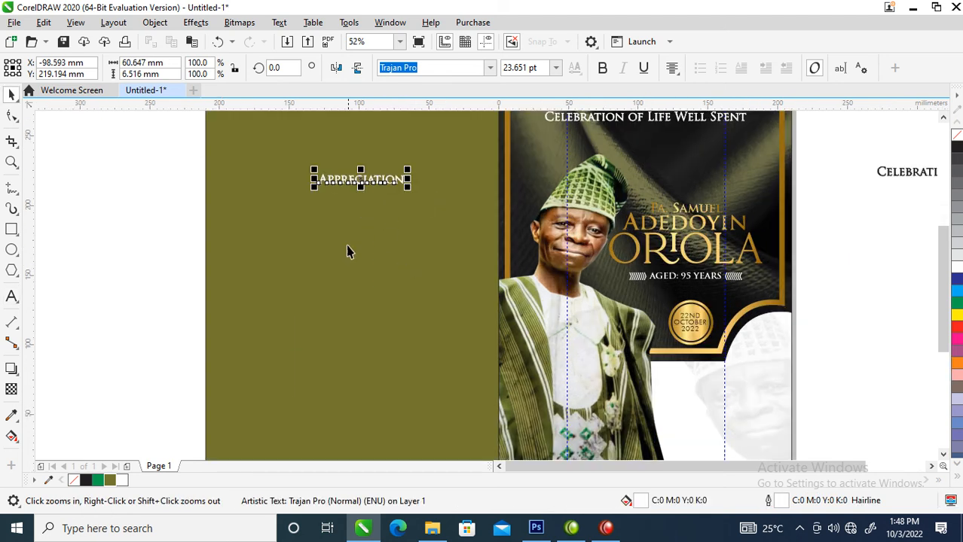
key(space)
mouse_move(392, 179)
mouse_down()
mouse_move(368, 179)
mouse_move(379, 179)
mouse_up()
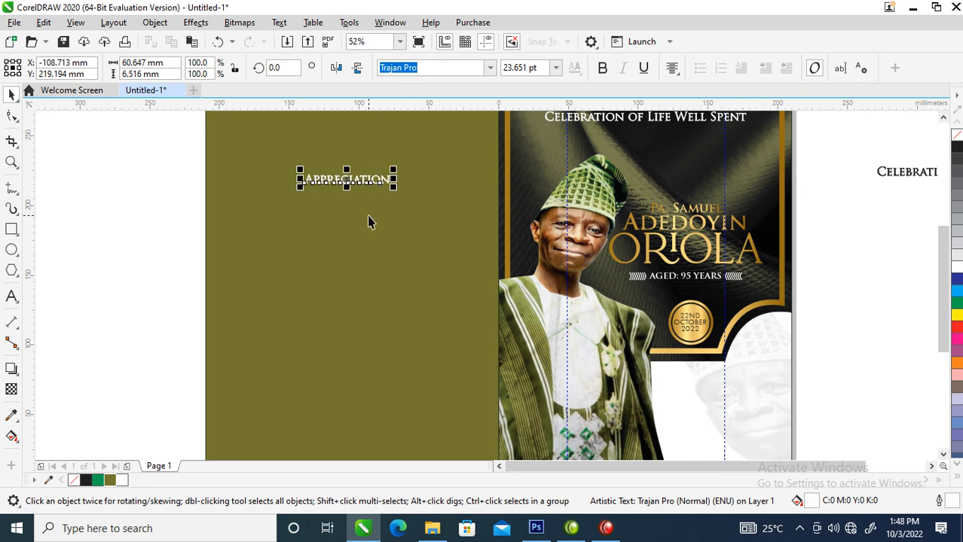
Change the heading text to UPPERCASE with Change Case
double_click(372, 181)
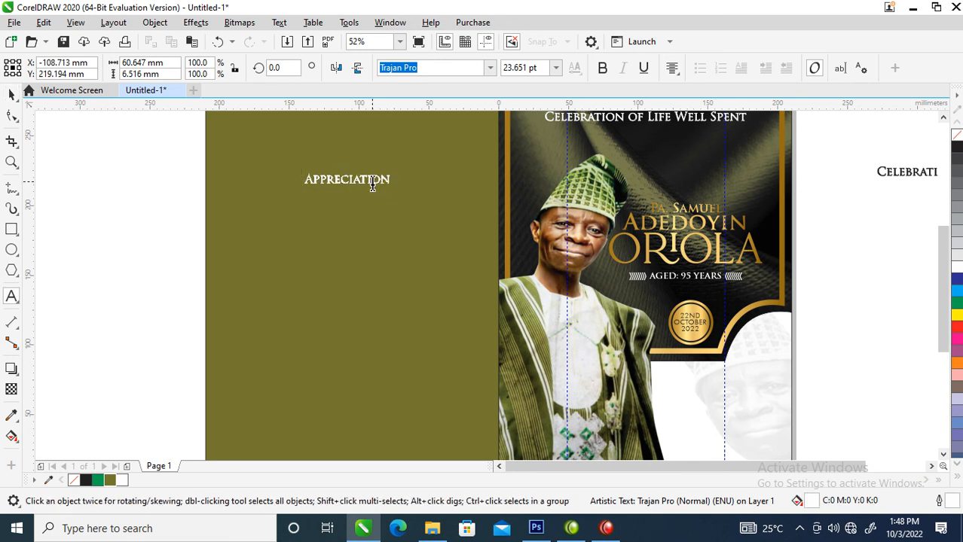
double_click(372, 180)
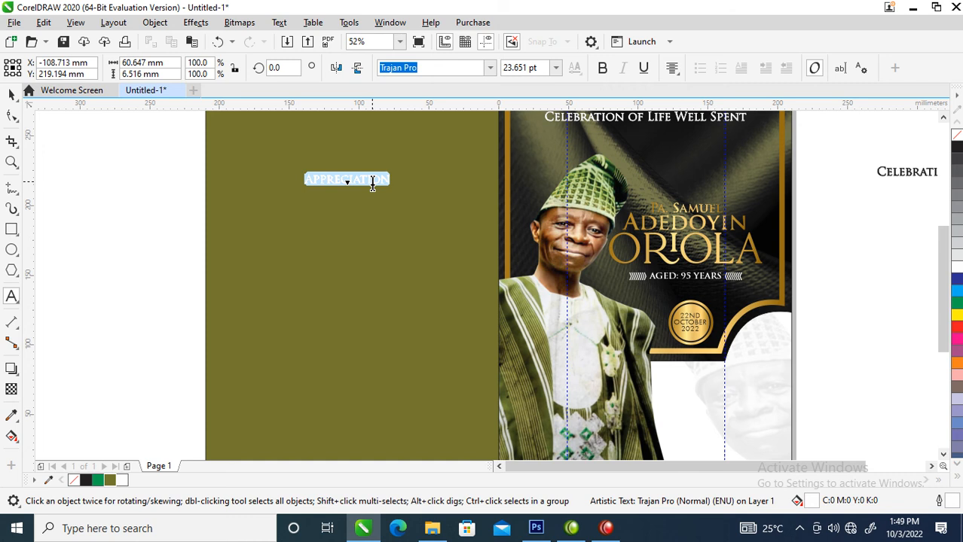
key(shift+F3)
click(455, 249)
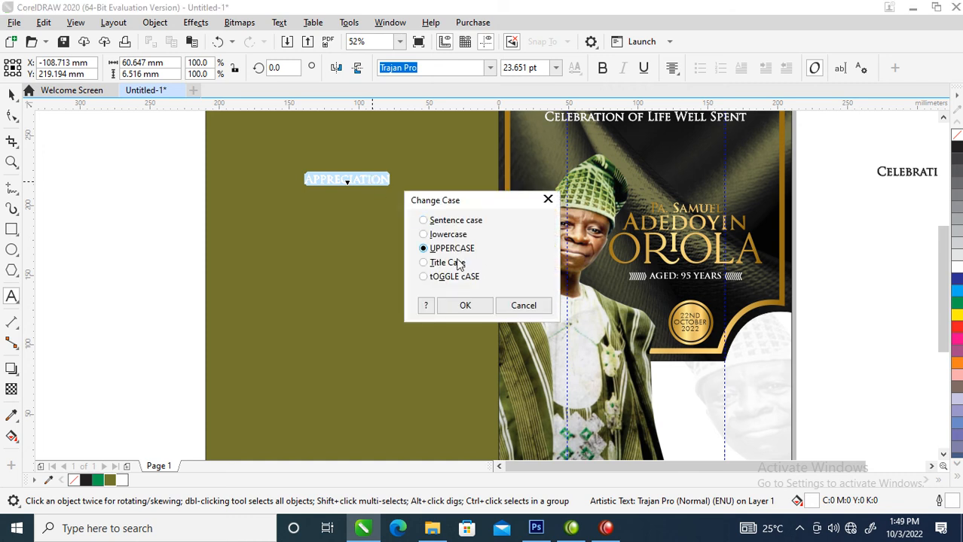
click(465, 306)
key(ctrl+space)
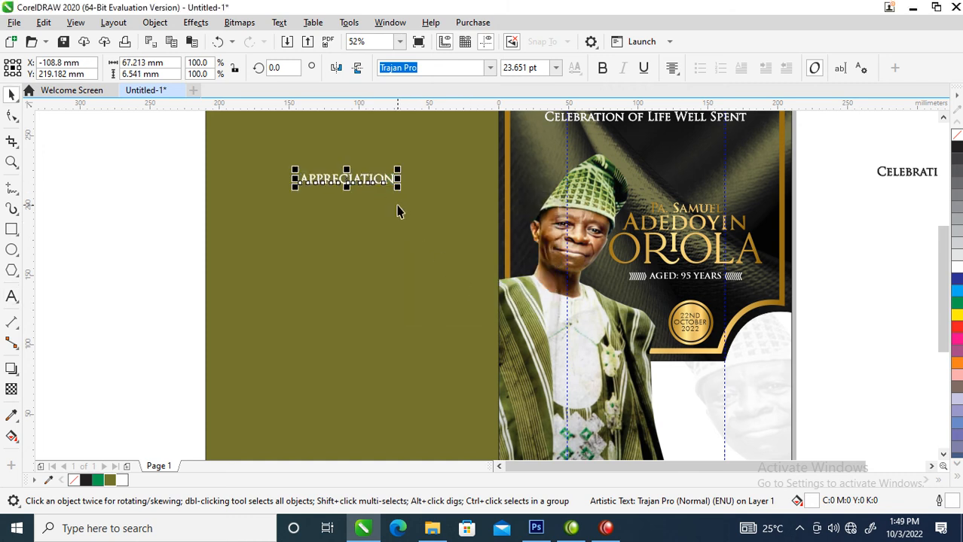
scroll(397, 205, down, 4)
key(z)
drag(316, 155, 613, 280)
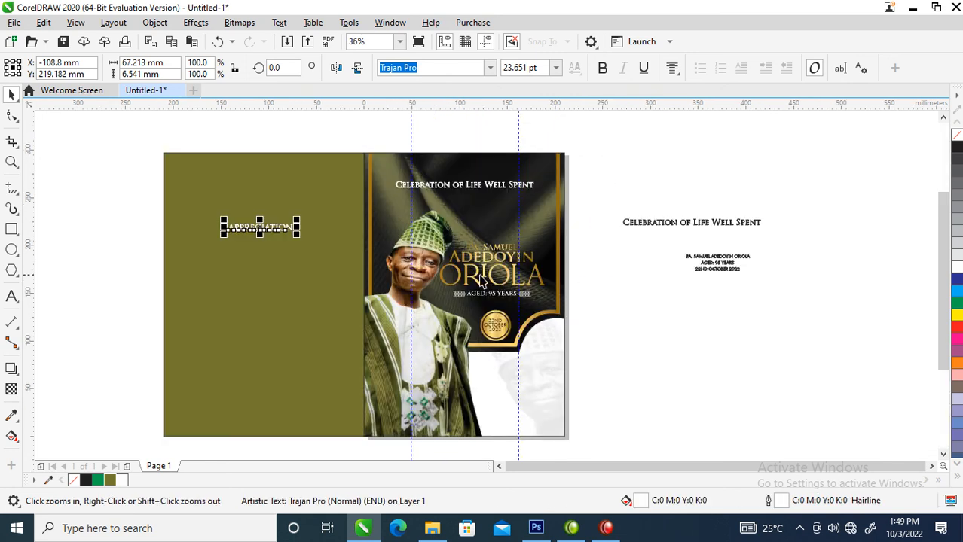
Widen the letter spacing of APPRECIATION with the Shape tool
click(12, 116)
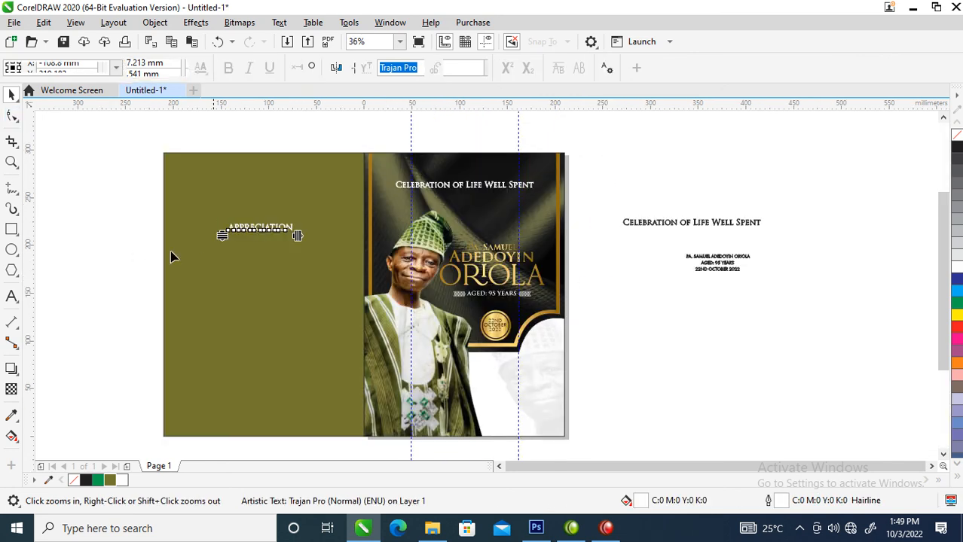
mouse_move(299, 236)
mouse_down()
mouse_move(329, 245)
mouse_move(313, 219)
mouse_move(287, 238)
mouse_up()
key(space)
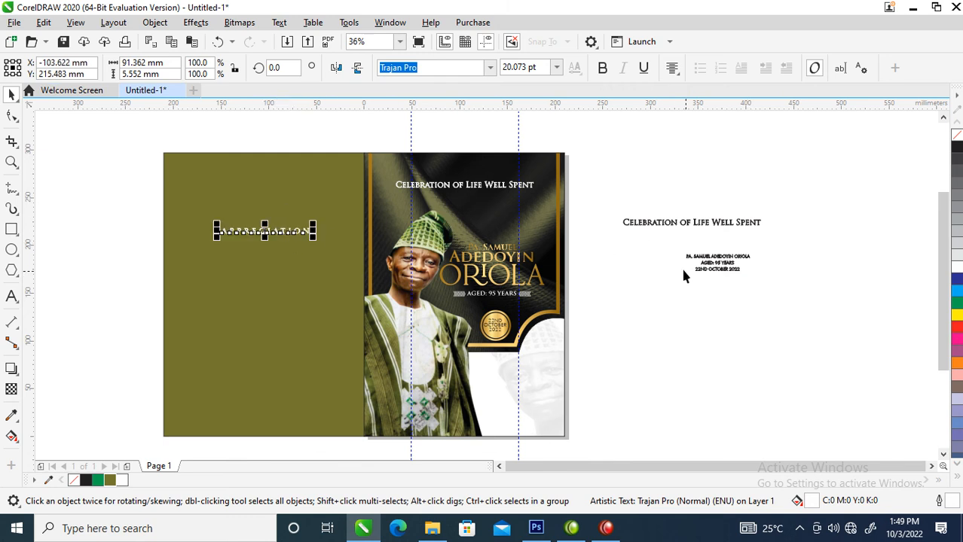
Drop a copy of the AGED: 95 YEARS line beneath APPRECIATION
click(712, 264)
drag(663, 275, 259, 255)
right_click(258, 255)
key(z)
drag(174, 226, 404, 316)
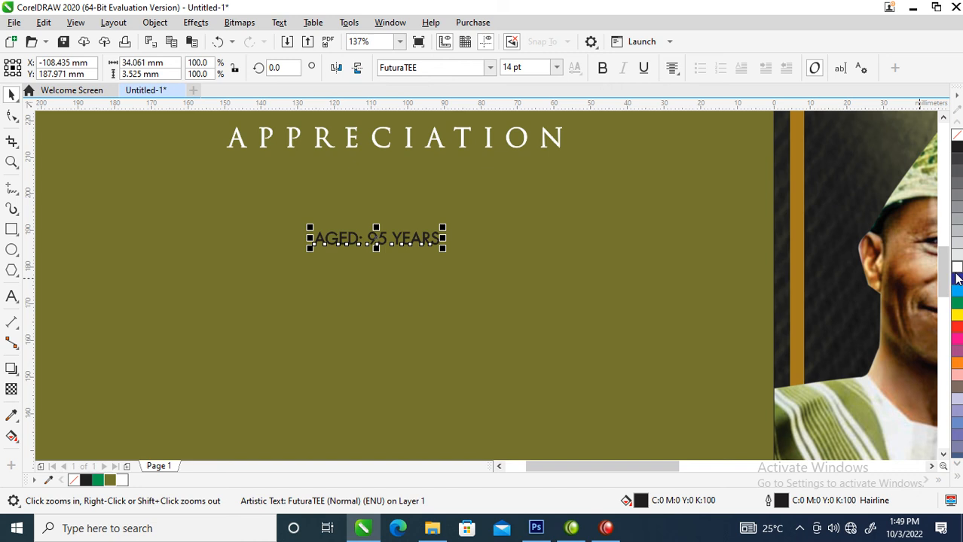
Make the copied line white with no outline and retype it as 'Thanks for being of our journey'
click(954, 267)
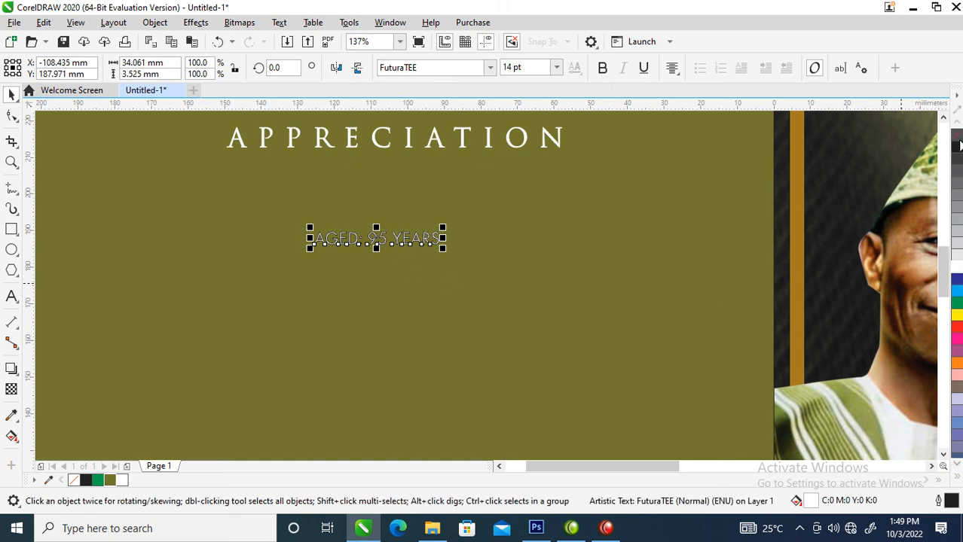
right_click(958, 137)
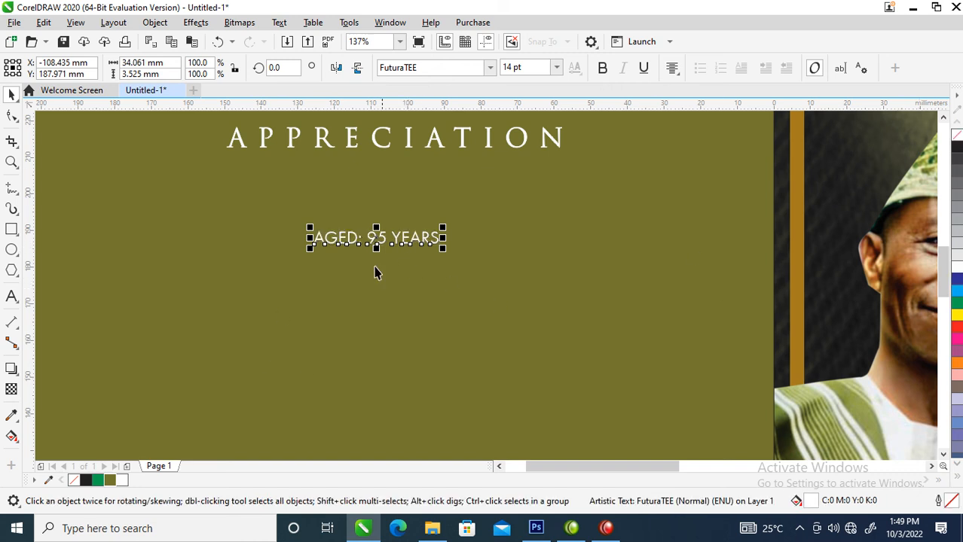
double_click(407, 238)
key(ctrl+a)
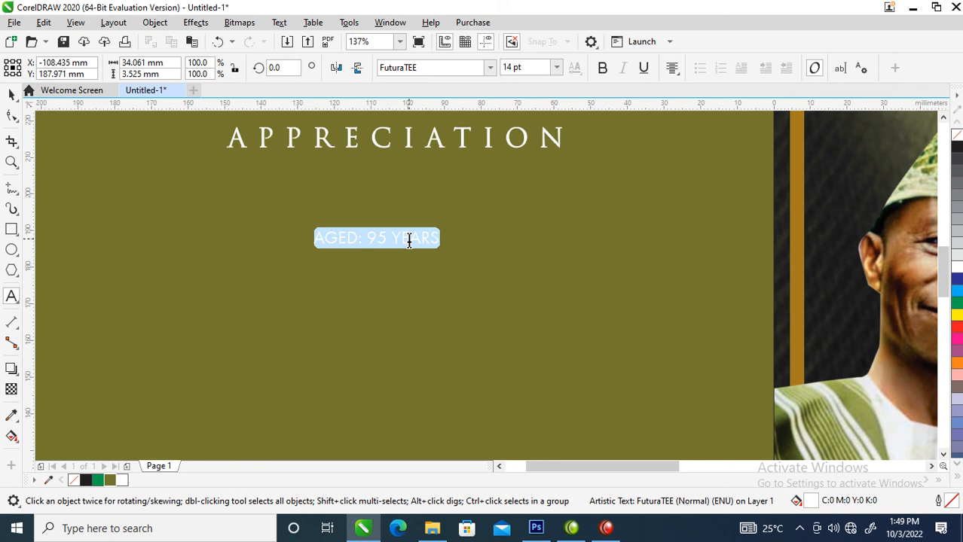
text(Than)
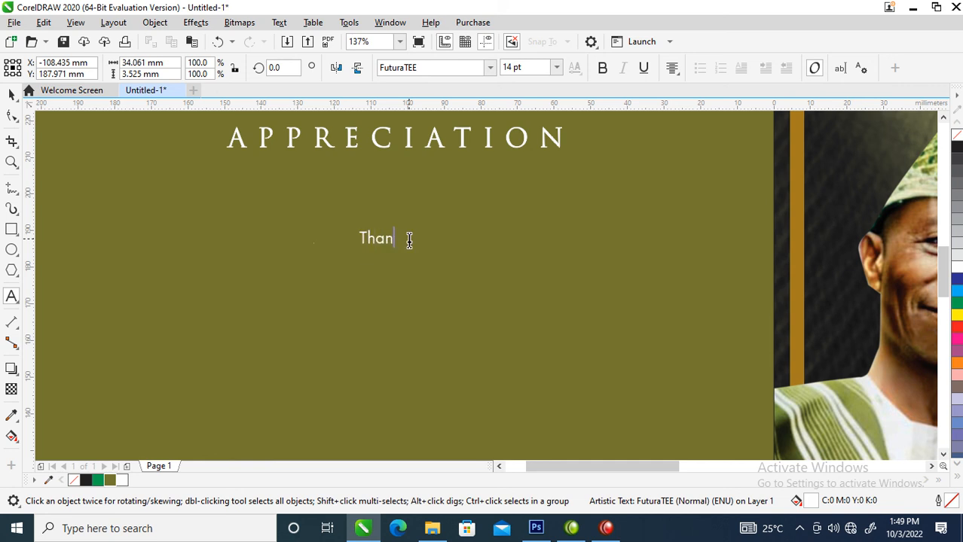
text(ks for bein)
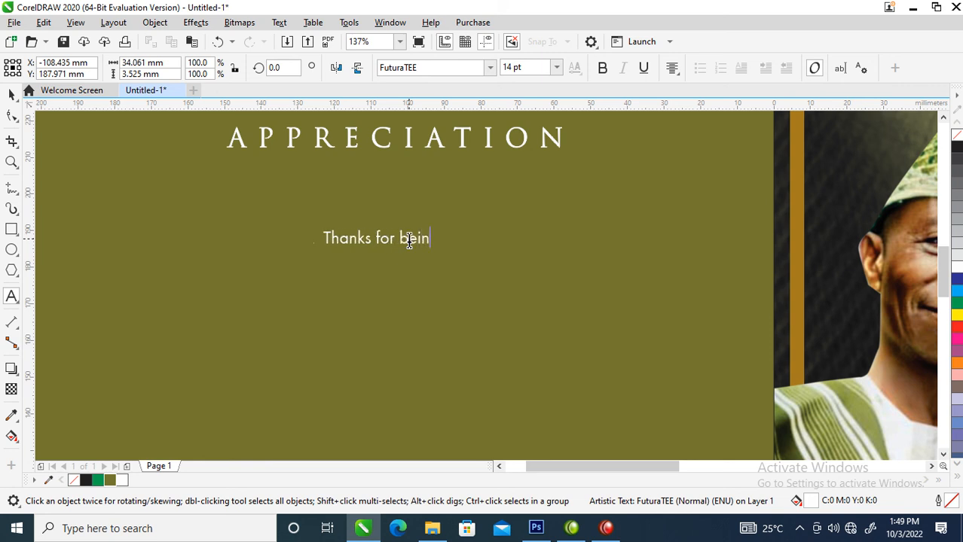
text(fg)
key(BackSpace)
key(BackSpace)
text(g of )
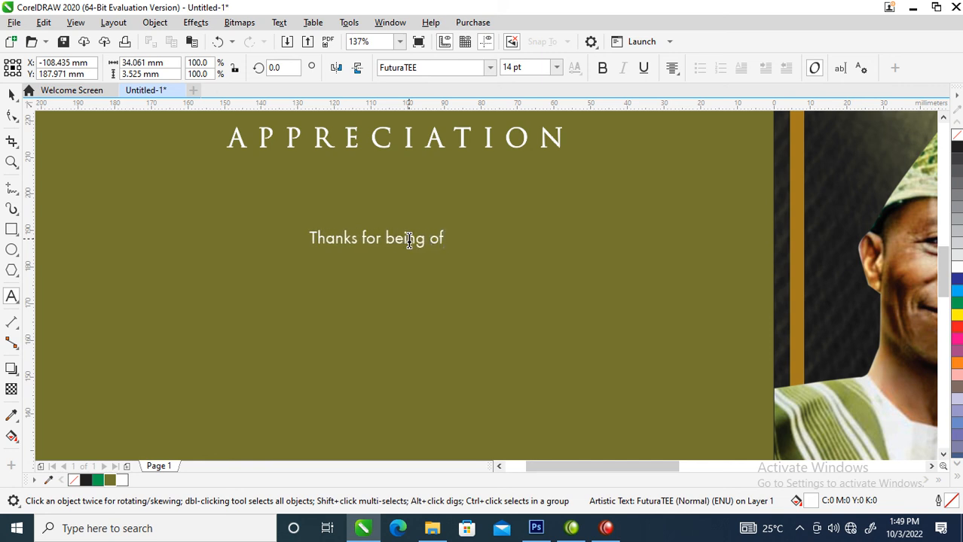
text(our )
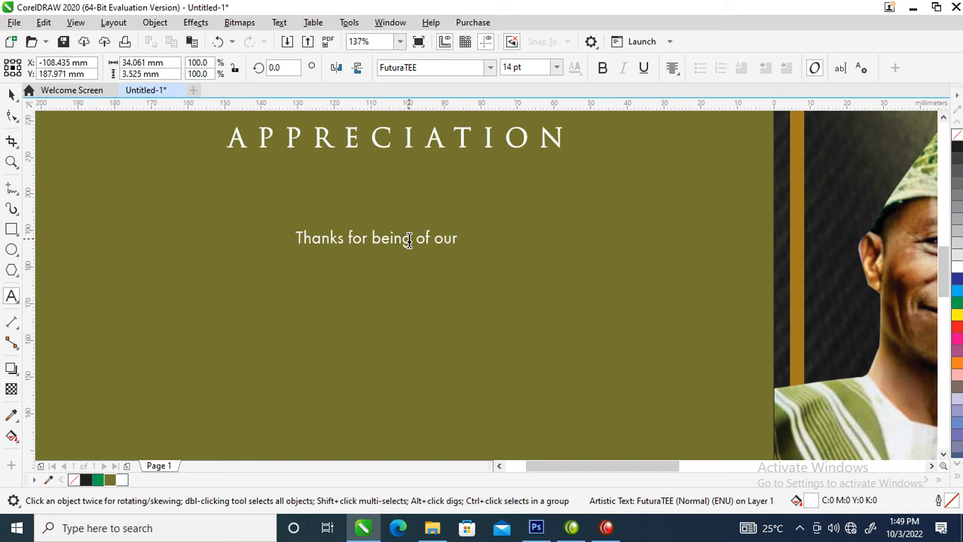
text(jourb)
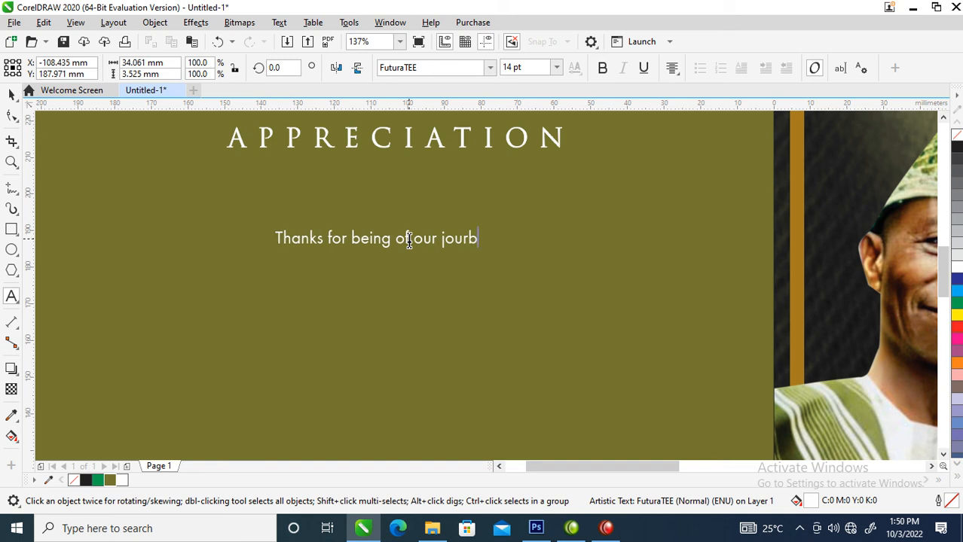
key(BackSpace)
text(ney)
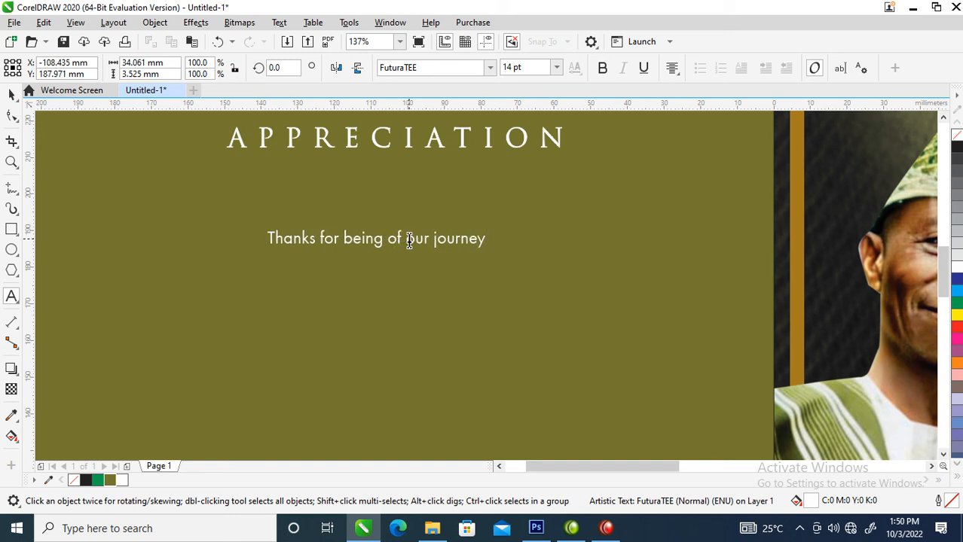
Paste a second copy of the thank-you sentence after the first and add a line break
drag(490, 236, 233, 232)
key(ctrl+c)
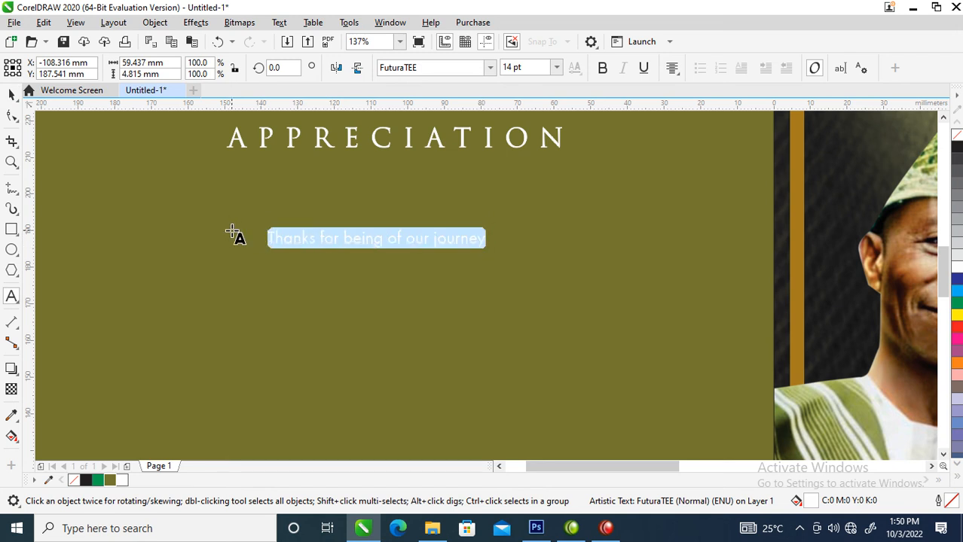
click(476, 237)
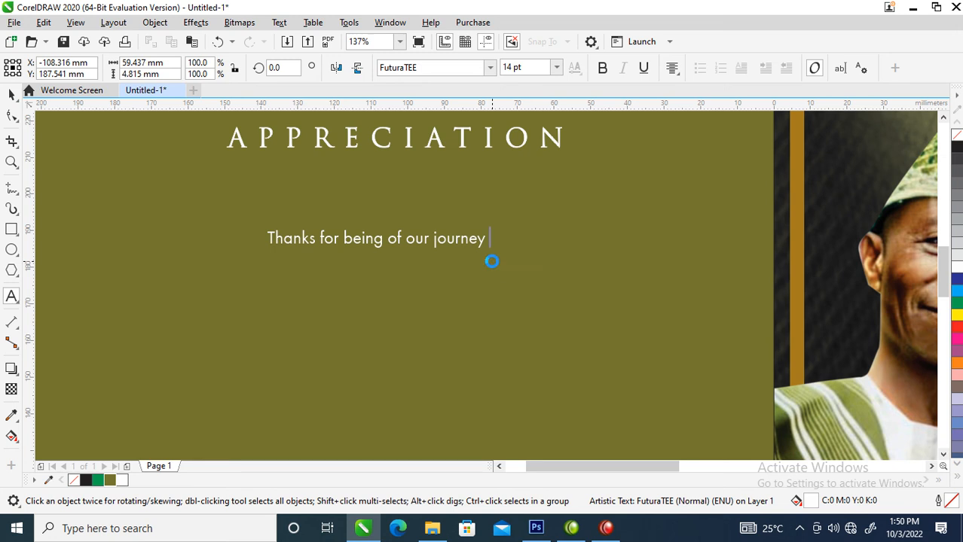
key(ctrl+v)
key(Return)
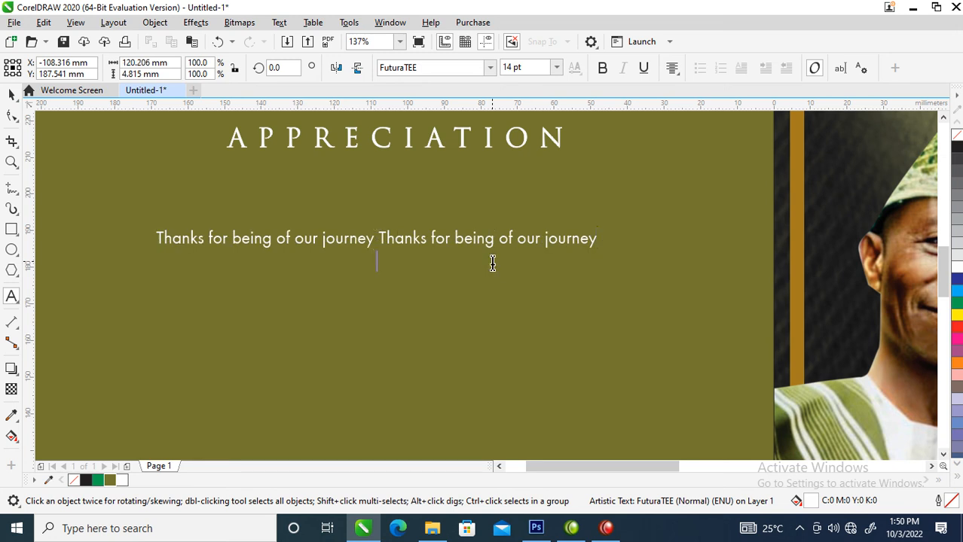
key(ctrl+space)
Move the thank-you line under APPRECIATION and duplicate it repeatedly into a stacked block
drag(527, 239, 542, 204)
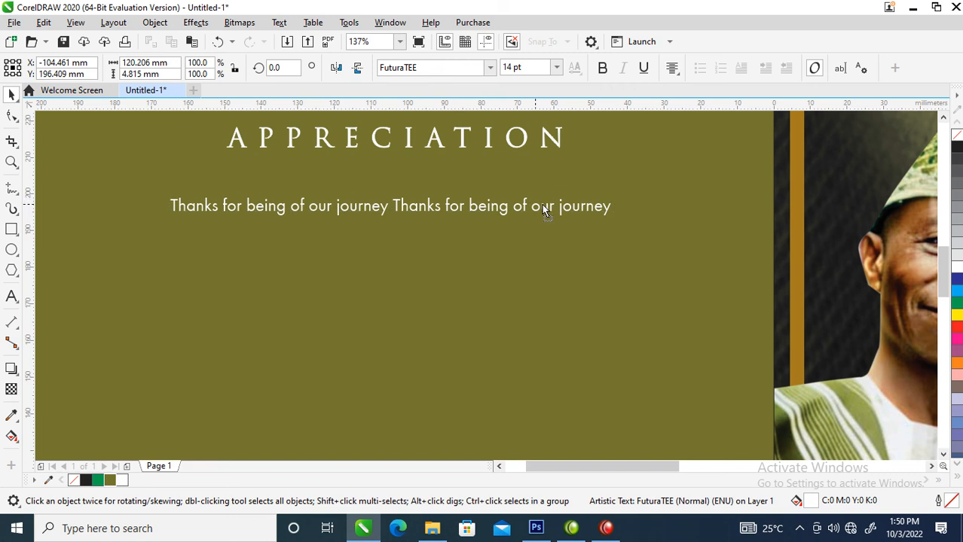
right_click(542, 204)
key(ctrl+r)
key(ctrl+r)
key(ctrl+r)
key(ctrl+r)
key(ctrl+r)
key(ctrl+r)
key(ctrl+r)
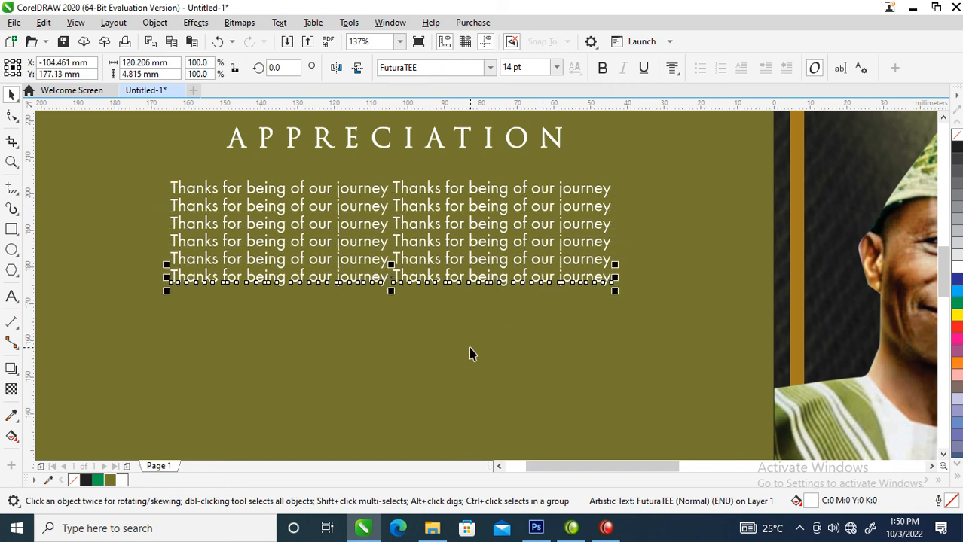
key(ctrl+r)
key(ctrl+r)
key(ctrl+r)
key(ctrl+r)
key(ctrl+r)
key(ctrl+r)
key(ctrl+r)
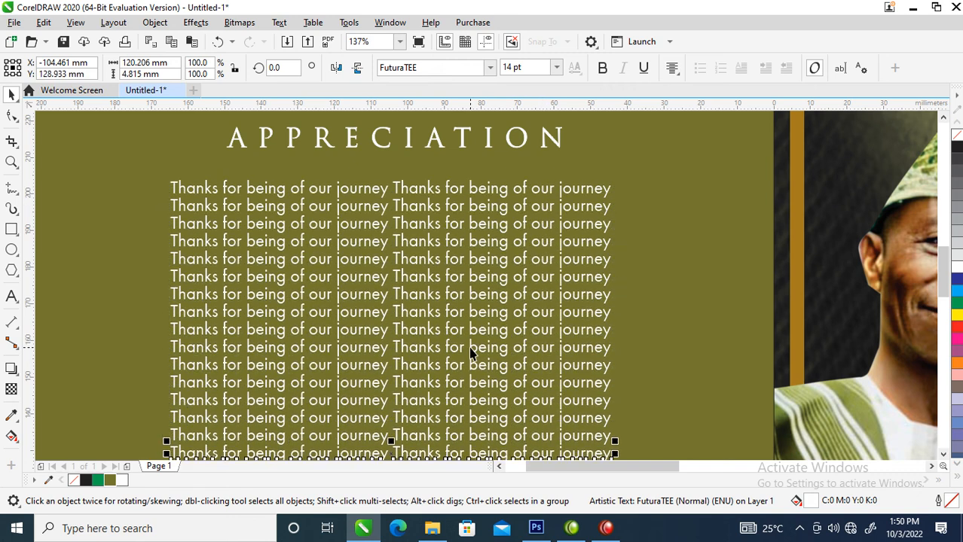
scroll(471, 352, down, 5)
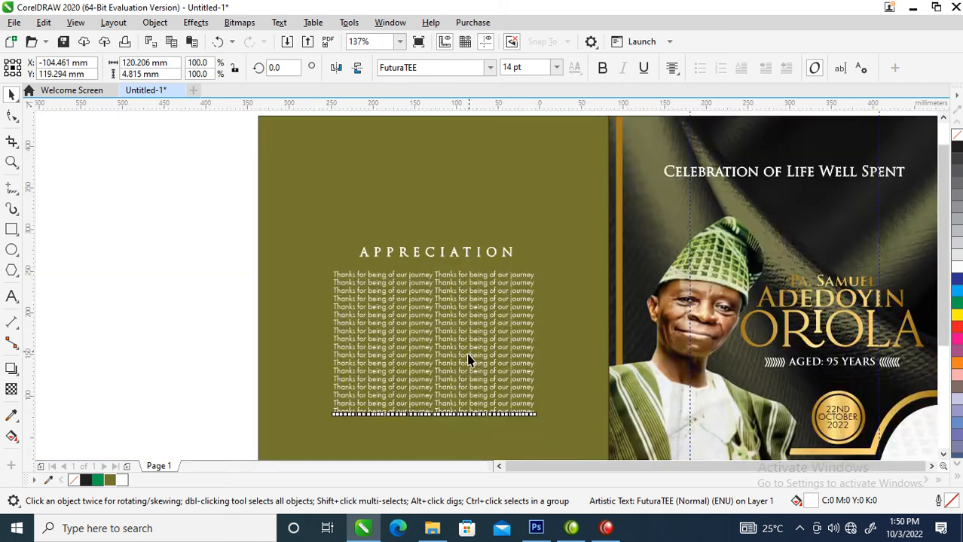
key(z)
drag(388, 232, 690, 400)
drag(141, 201, 449, 375)
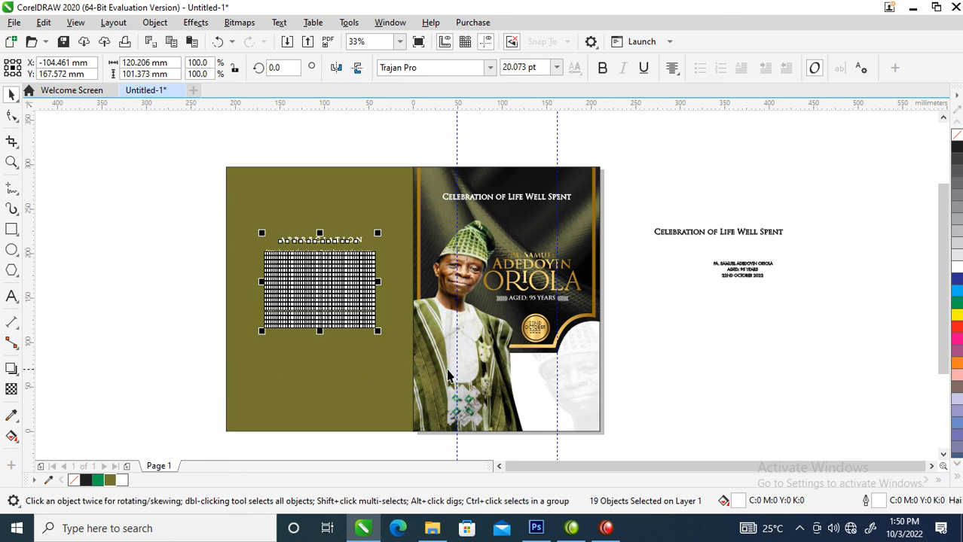
Group the heading and thank-you lines and centre them on the olive panel
key(ctrl+g)
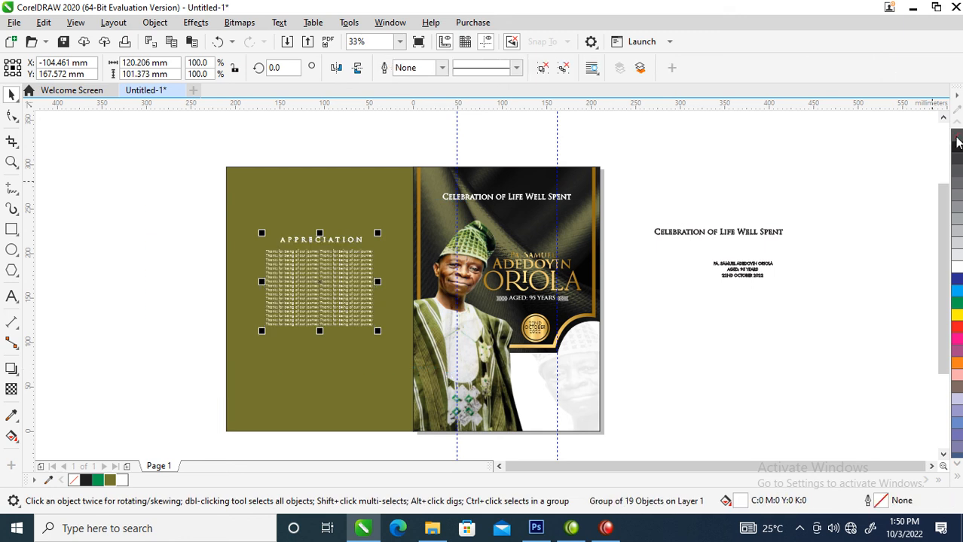
shift+click(370, 197)
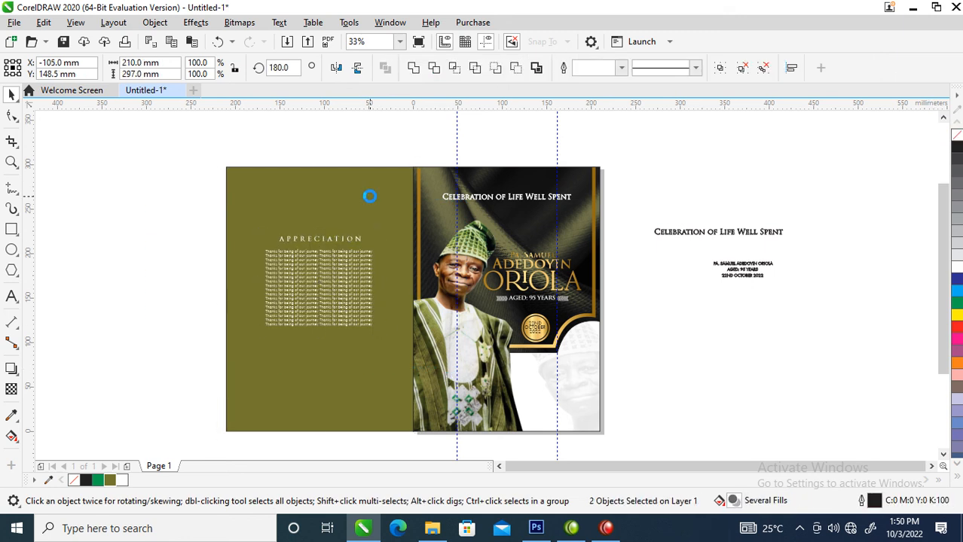
key(e)
Move the loose cover text on the right further right
click(663, 290)
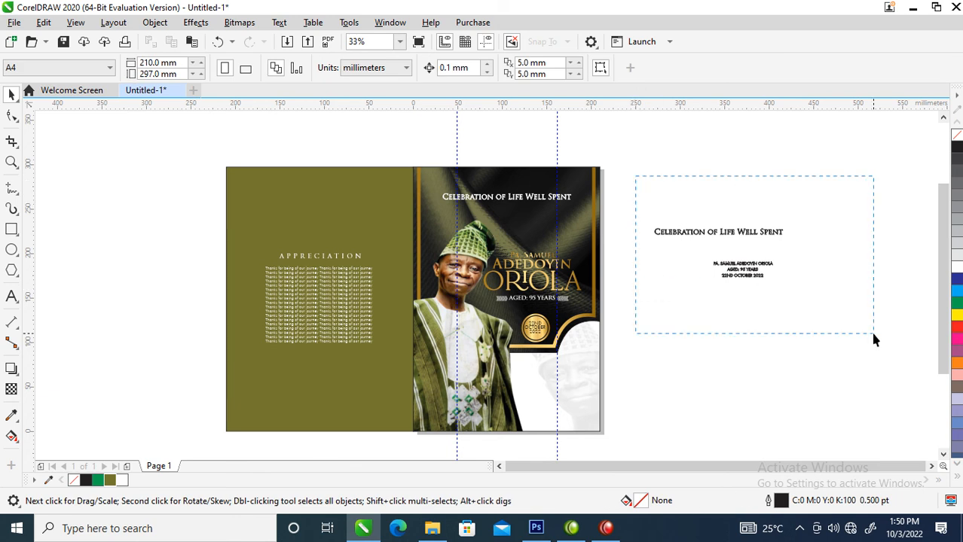
drag(873, 339, 873, 339)
drag(743, 263, 886, 329)
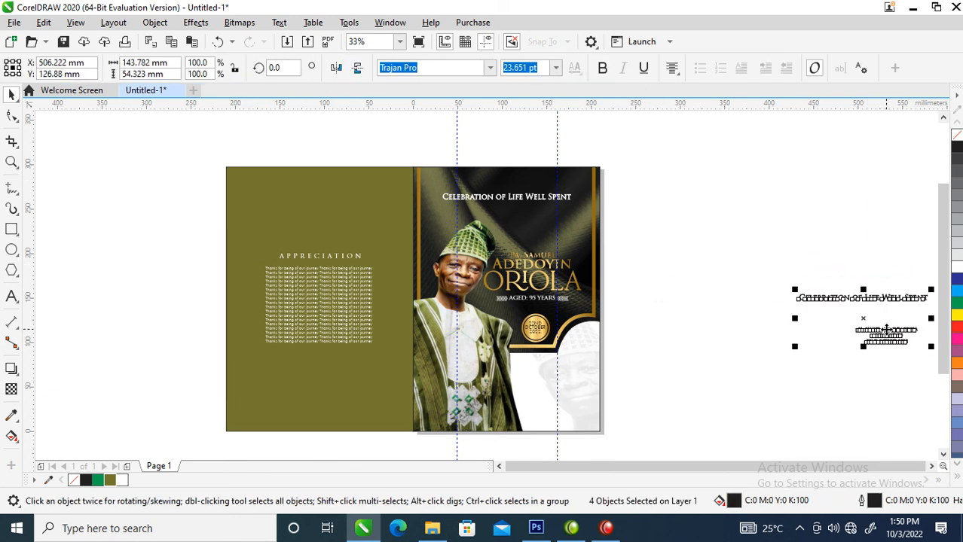
key(z)
drag(186, 152, 668, 449)
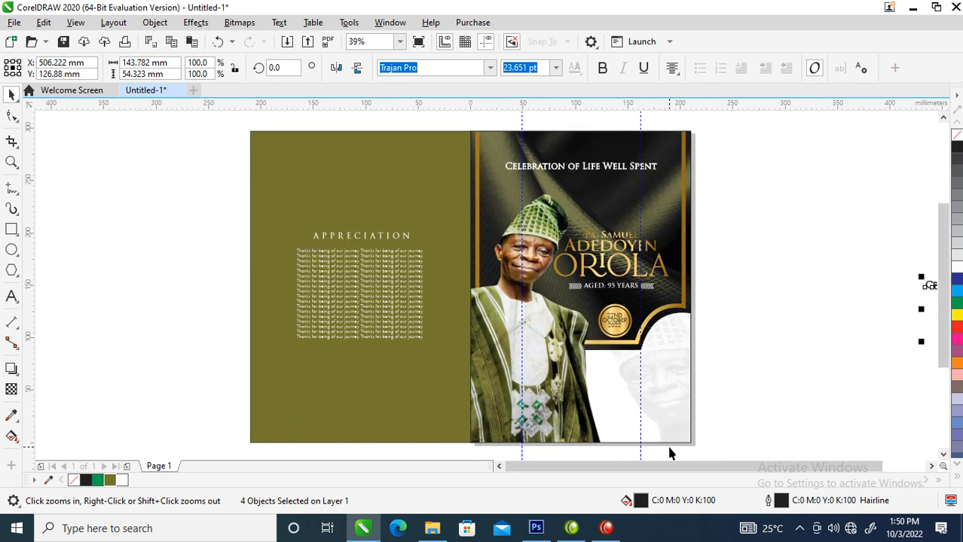